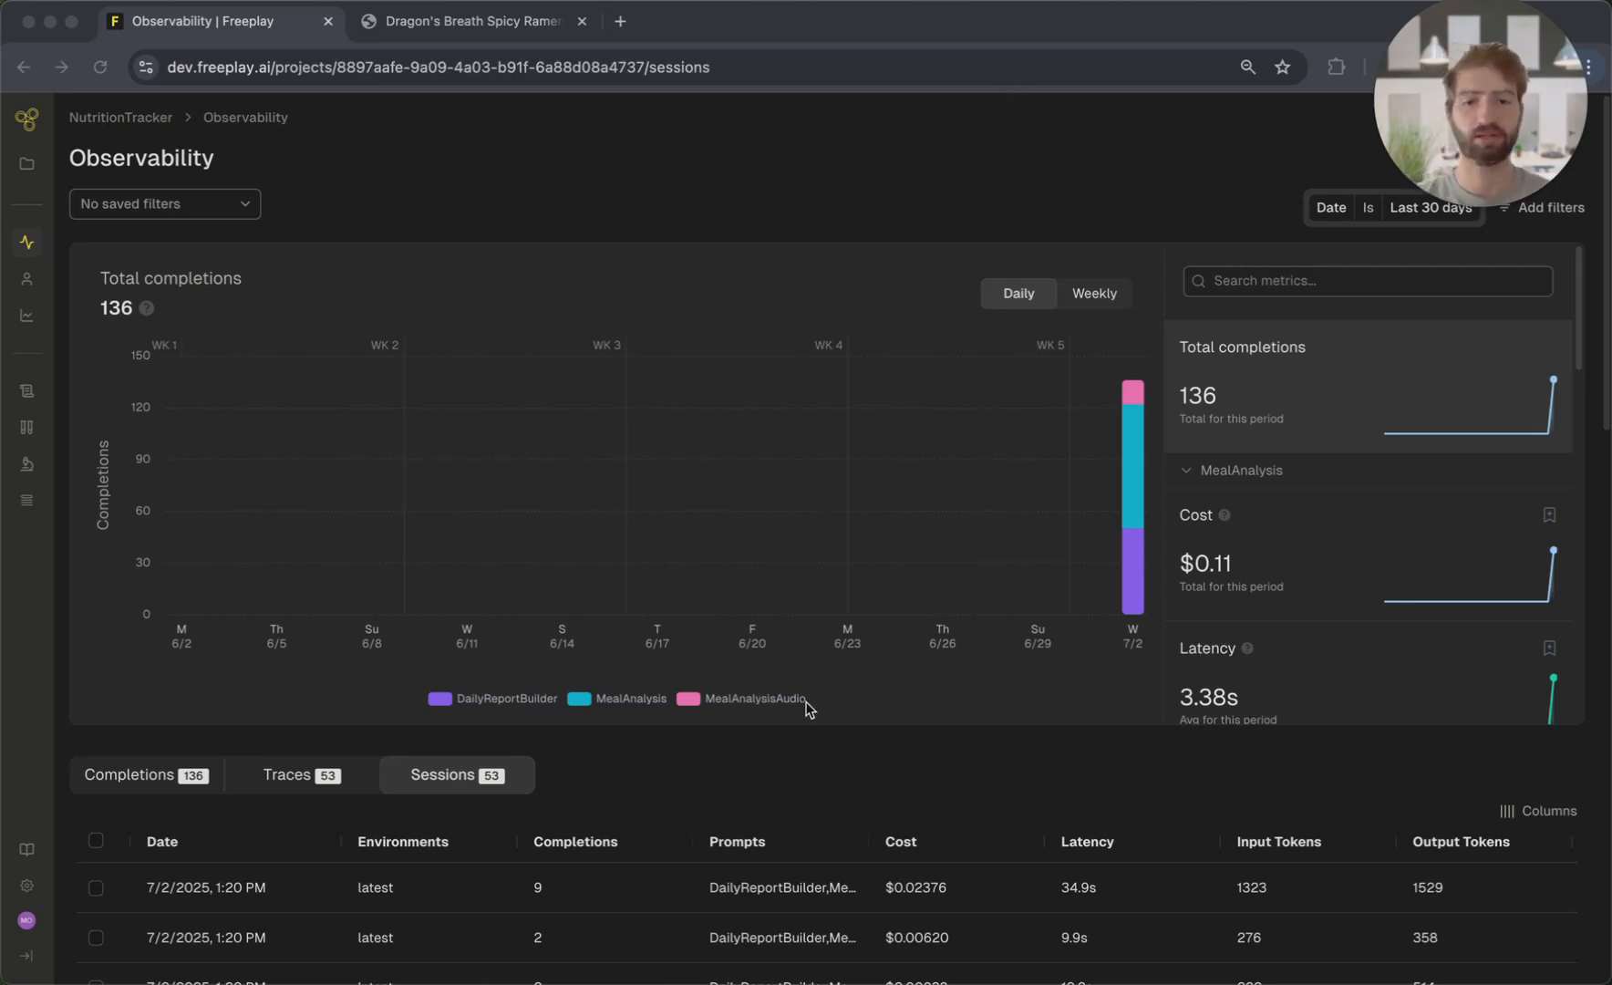
# Open the most recent session with 9 completions and expand its NutritionAgent trace.
pyautogui.scroll(-3, 641, 723)
pyautogui.scroll(2, 640, 687)
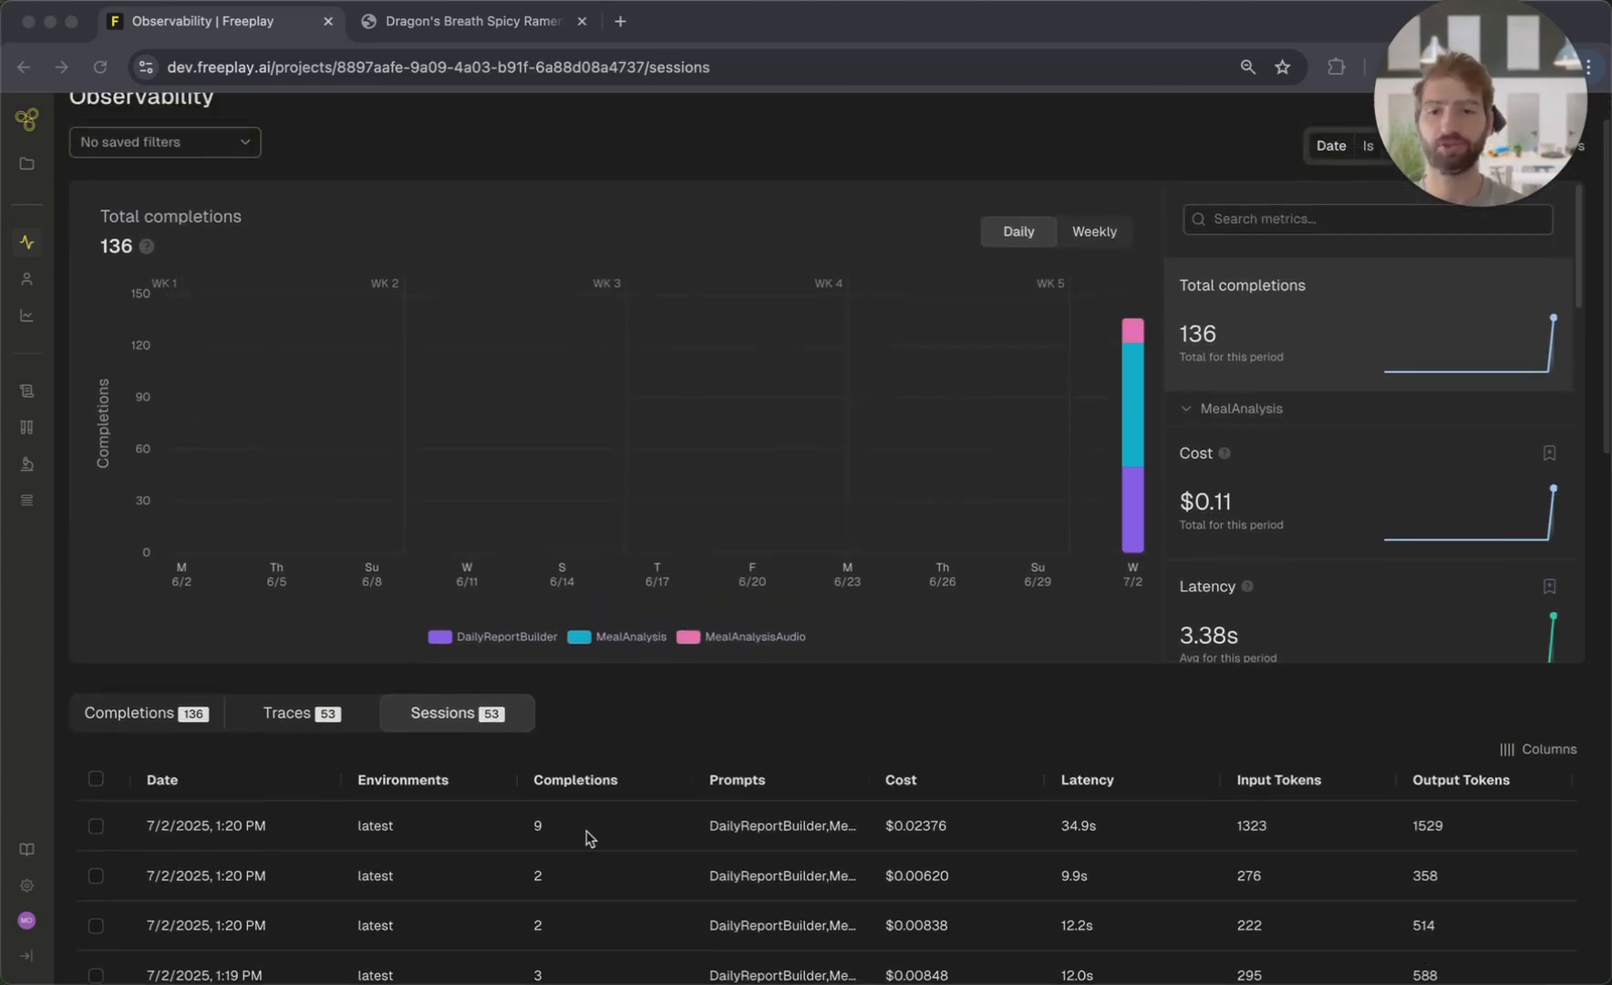
pyautogui.click(587, 826)
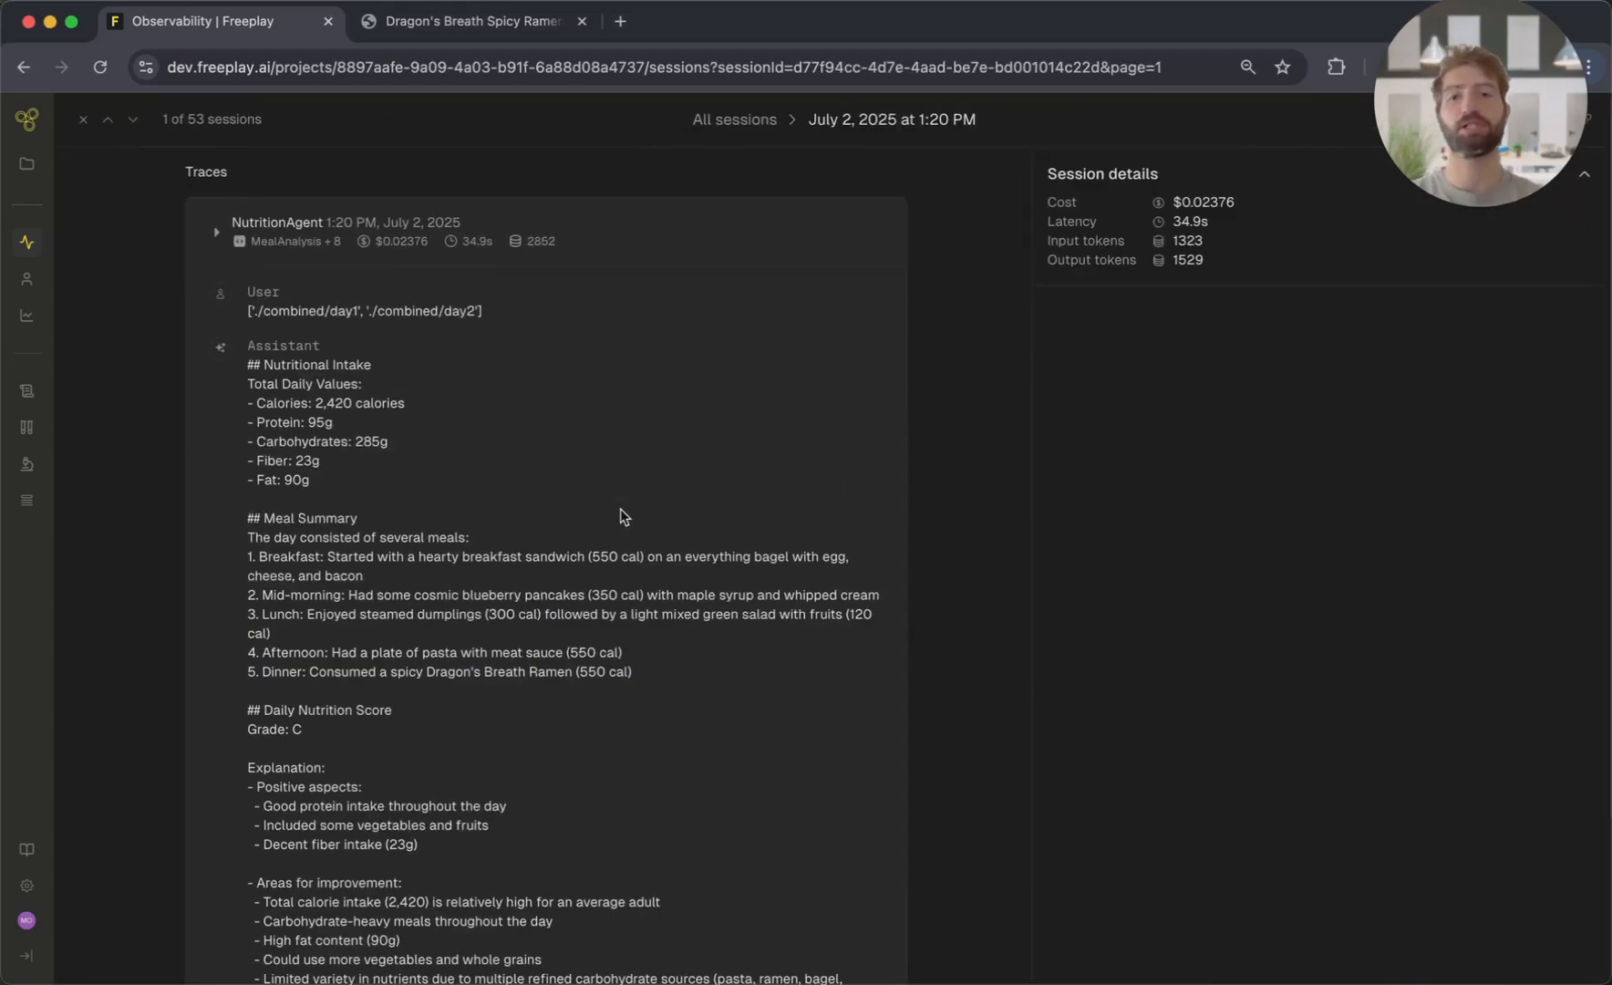
pyautogui.click(349, 260)
pyautogui.scroll(2, 364, 274)
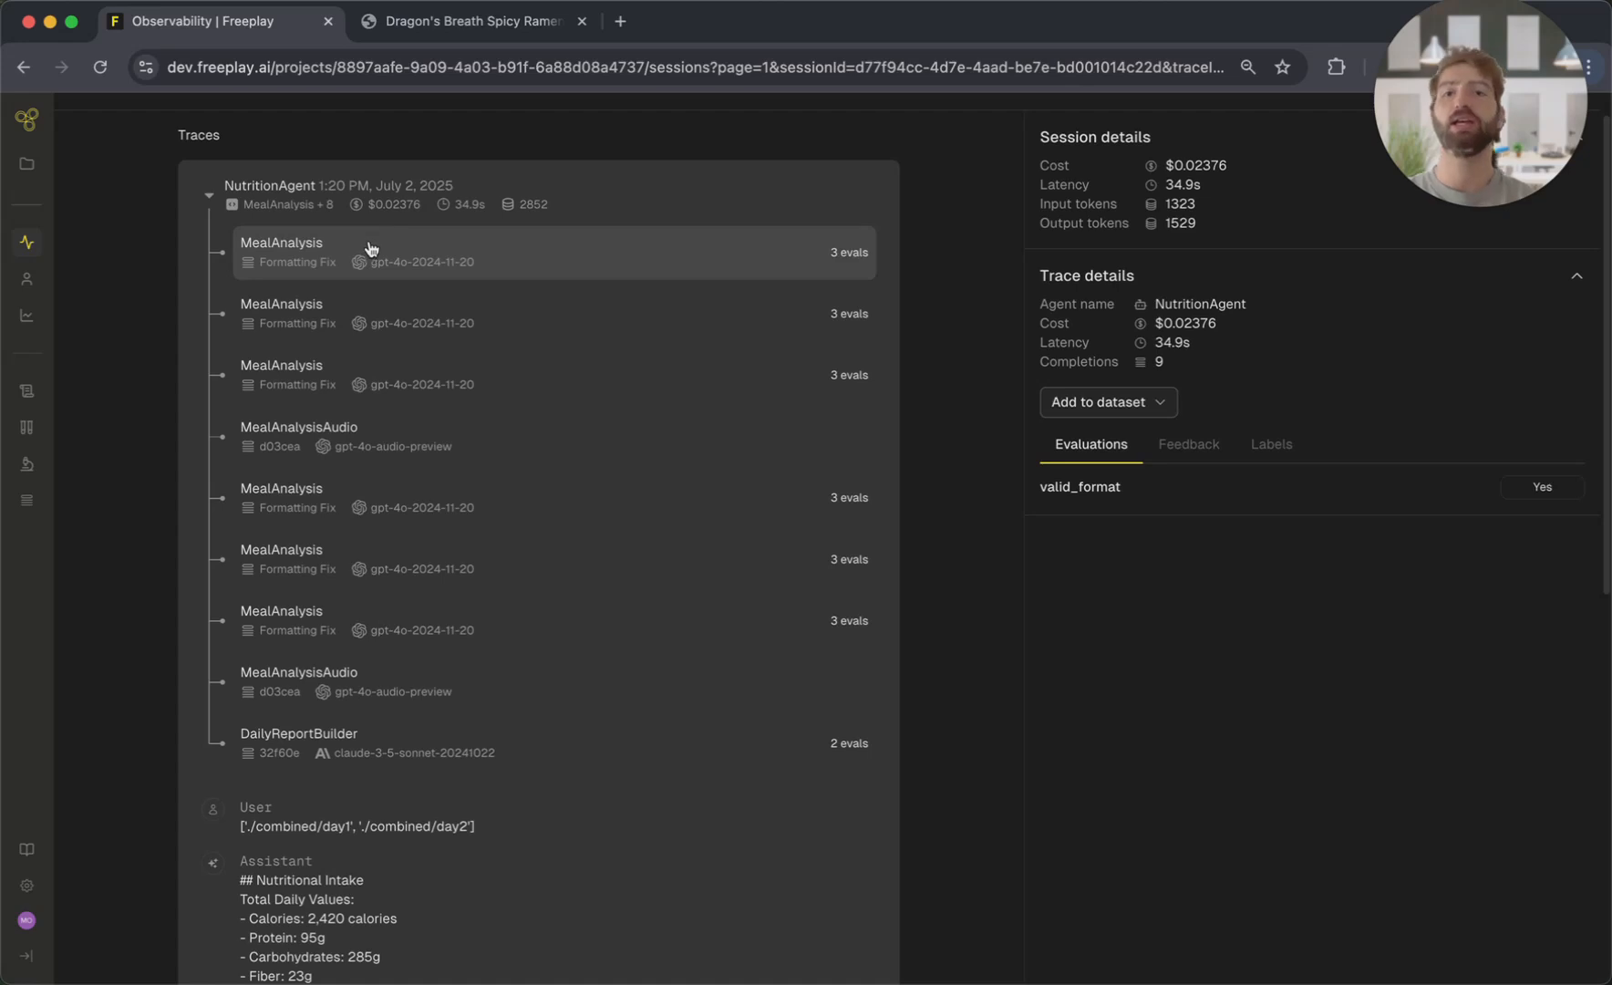
# Examine the inputs, outputs and evaluations of the trace's first three MealAnalysis completions, the attached ramen document, and the first MealAnalysisAudio completion.
pyautogui.click(370, 248)
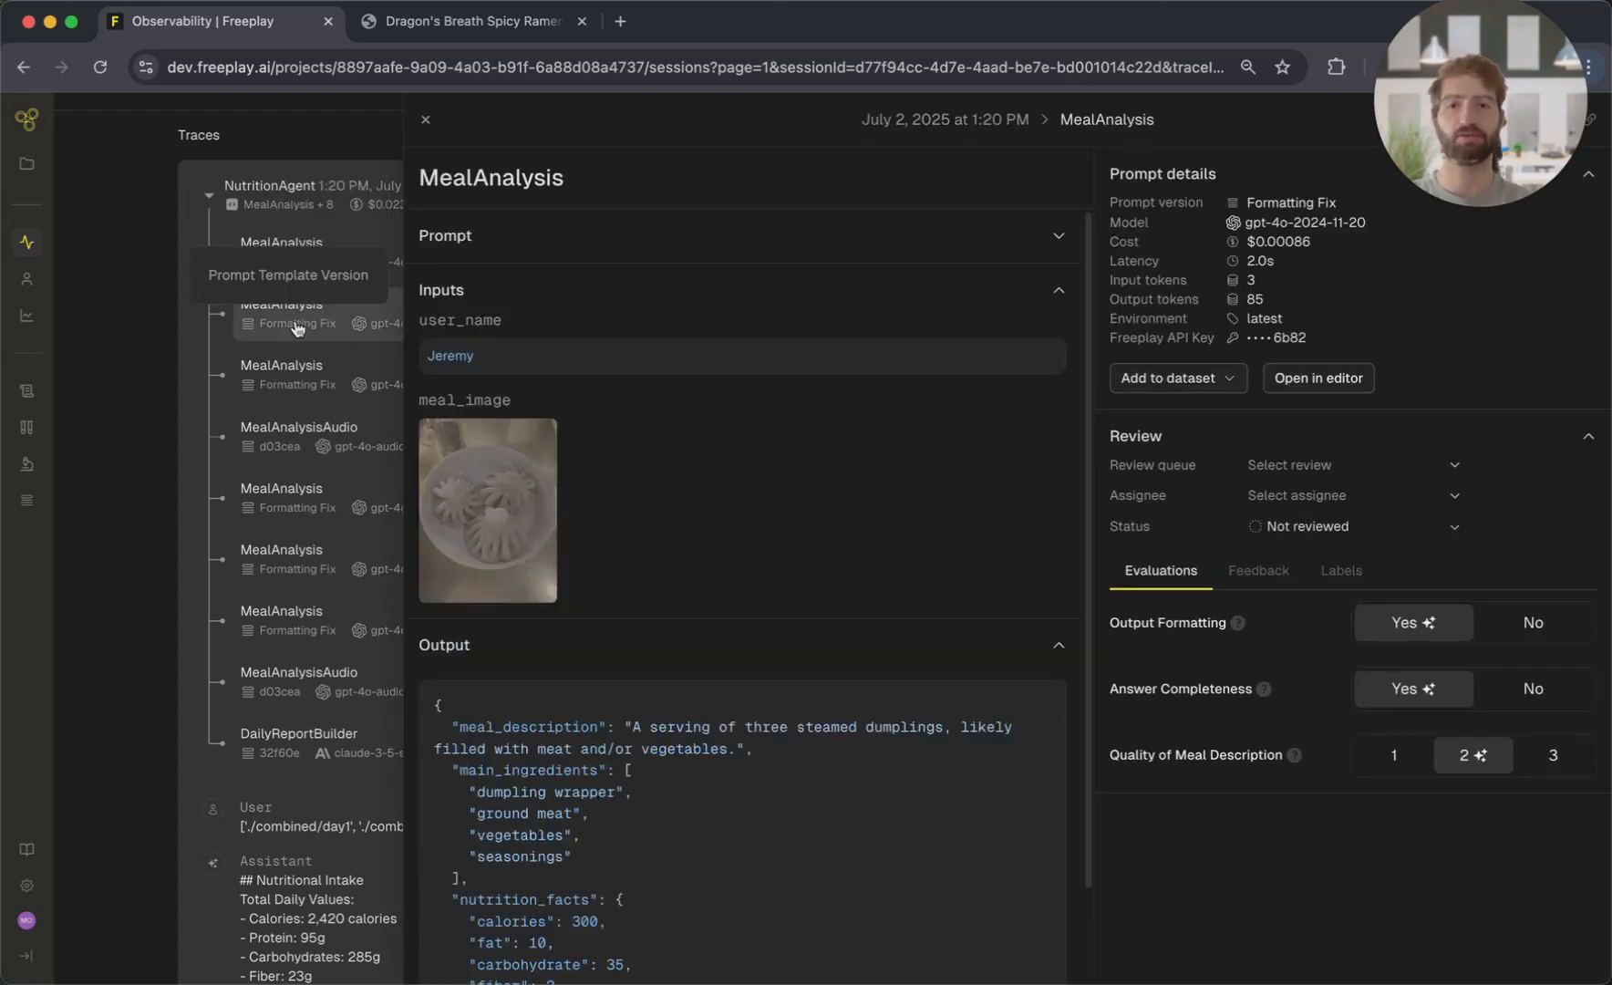
pyautogui.click(296, 327)
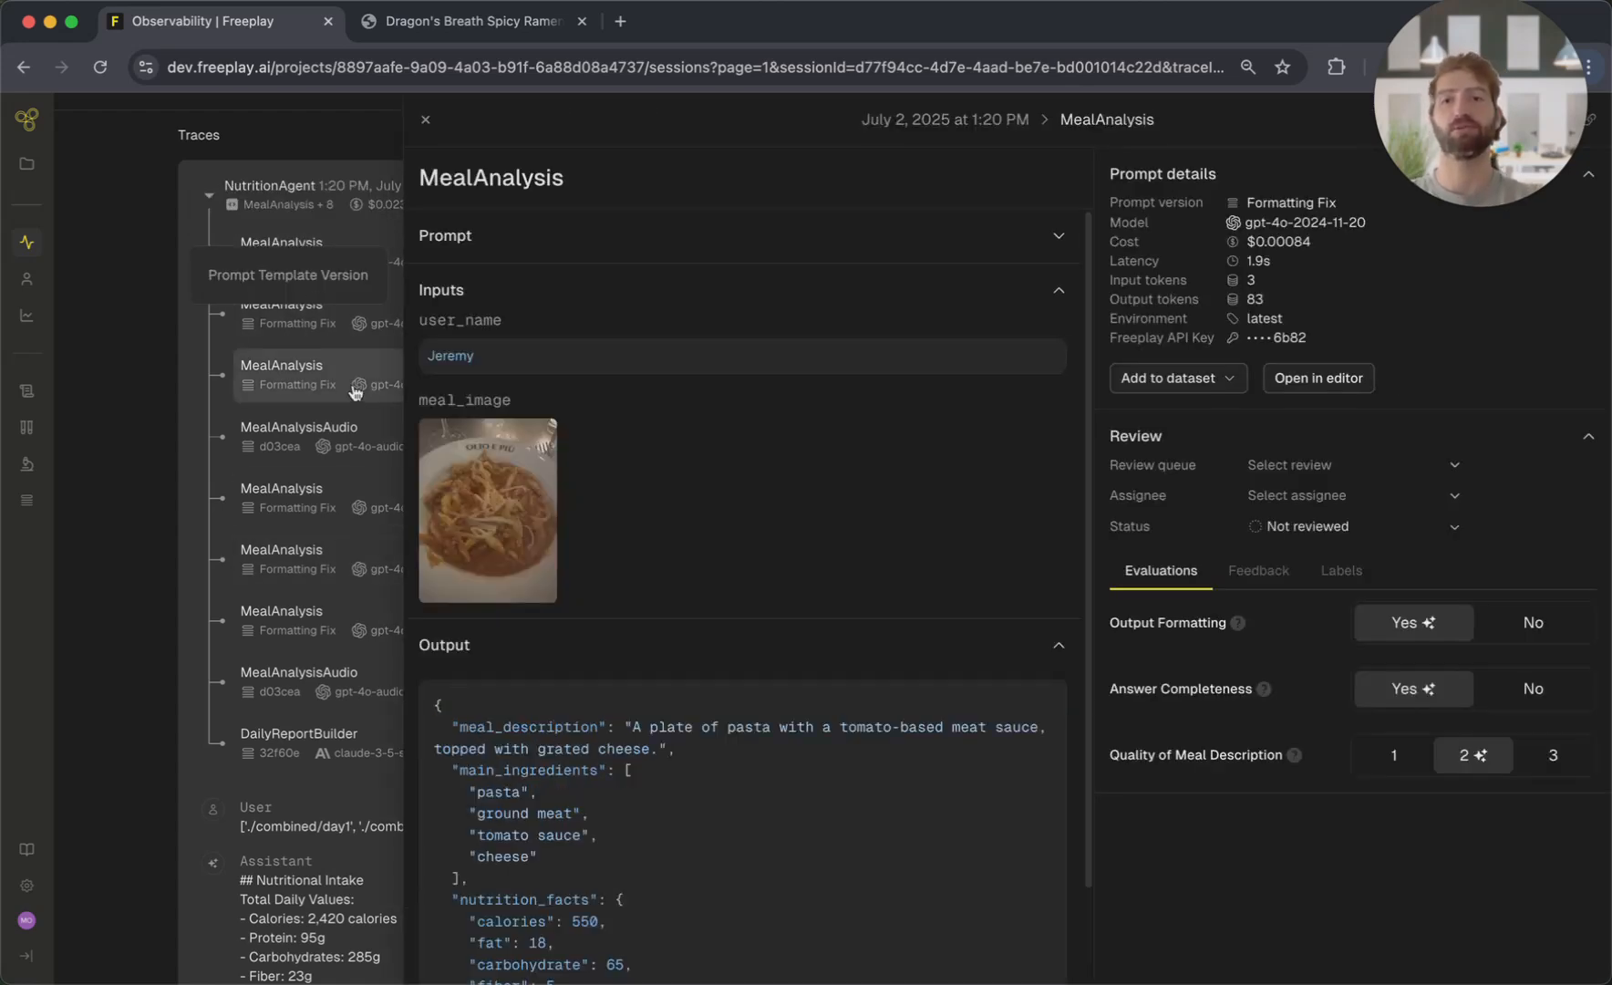
pyautogui.click(298, 386)
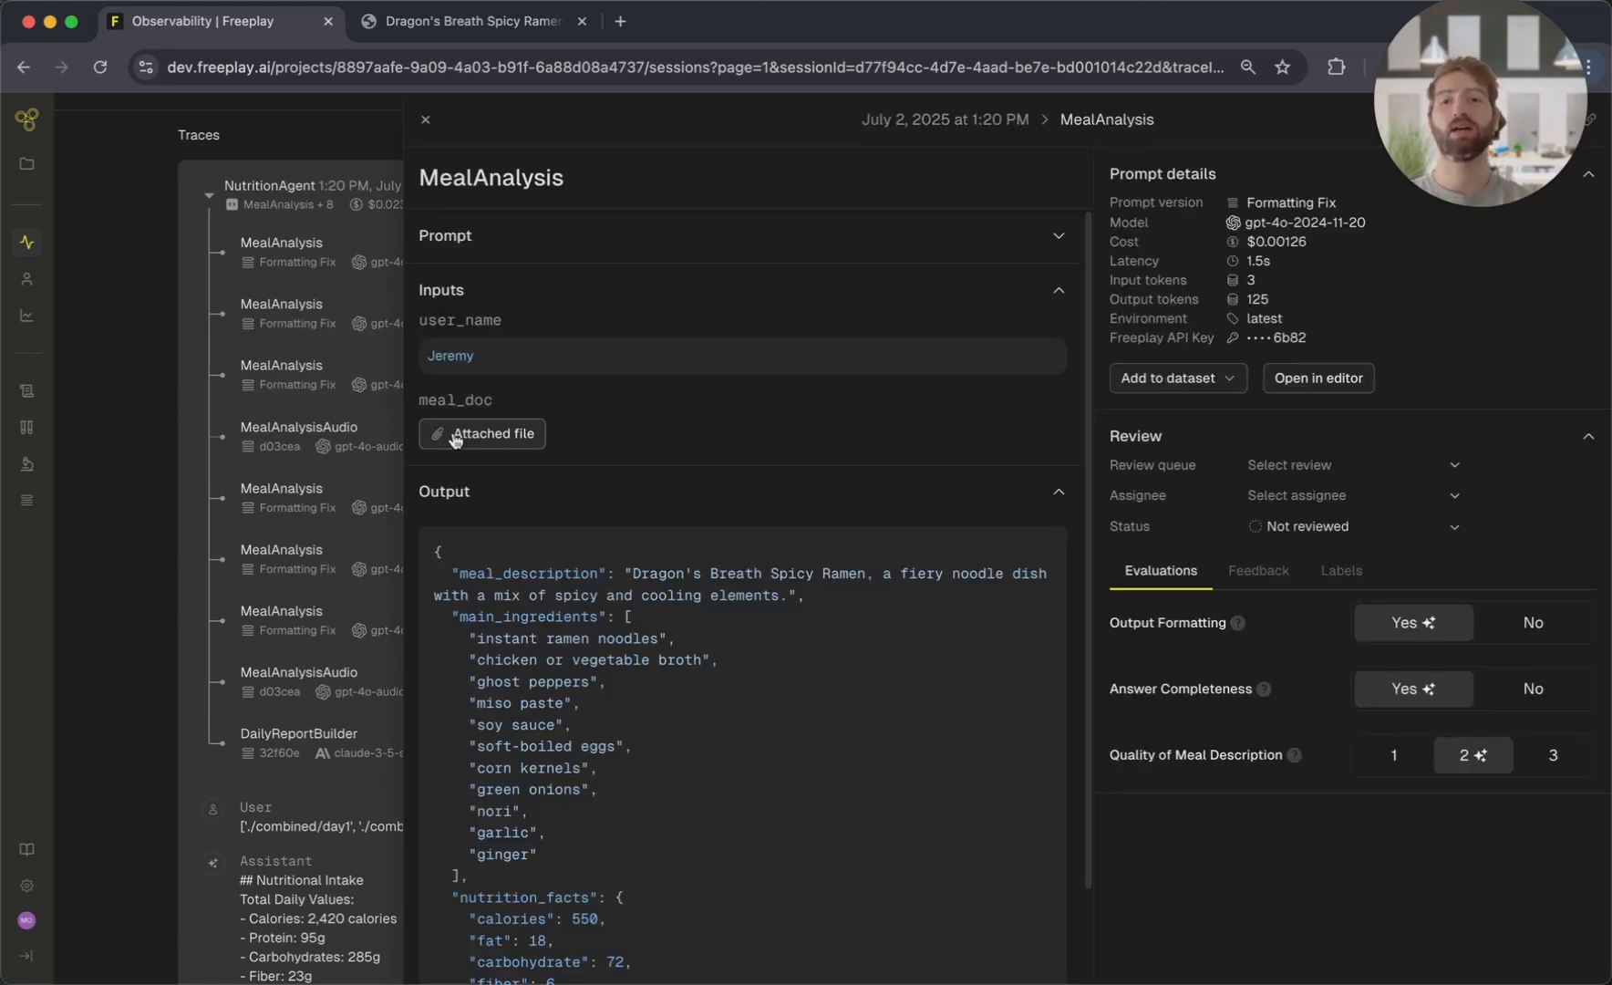
pyautogui.click(458, 436)
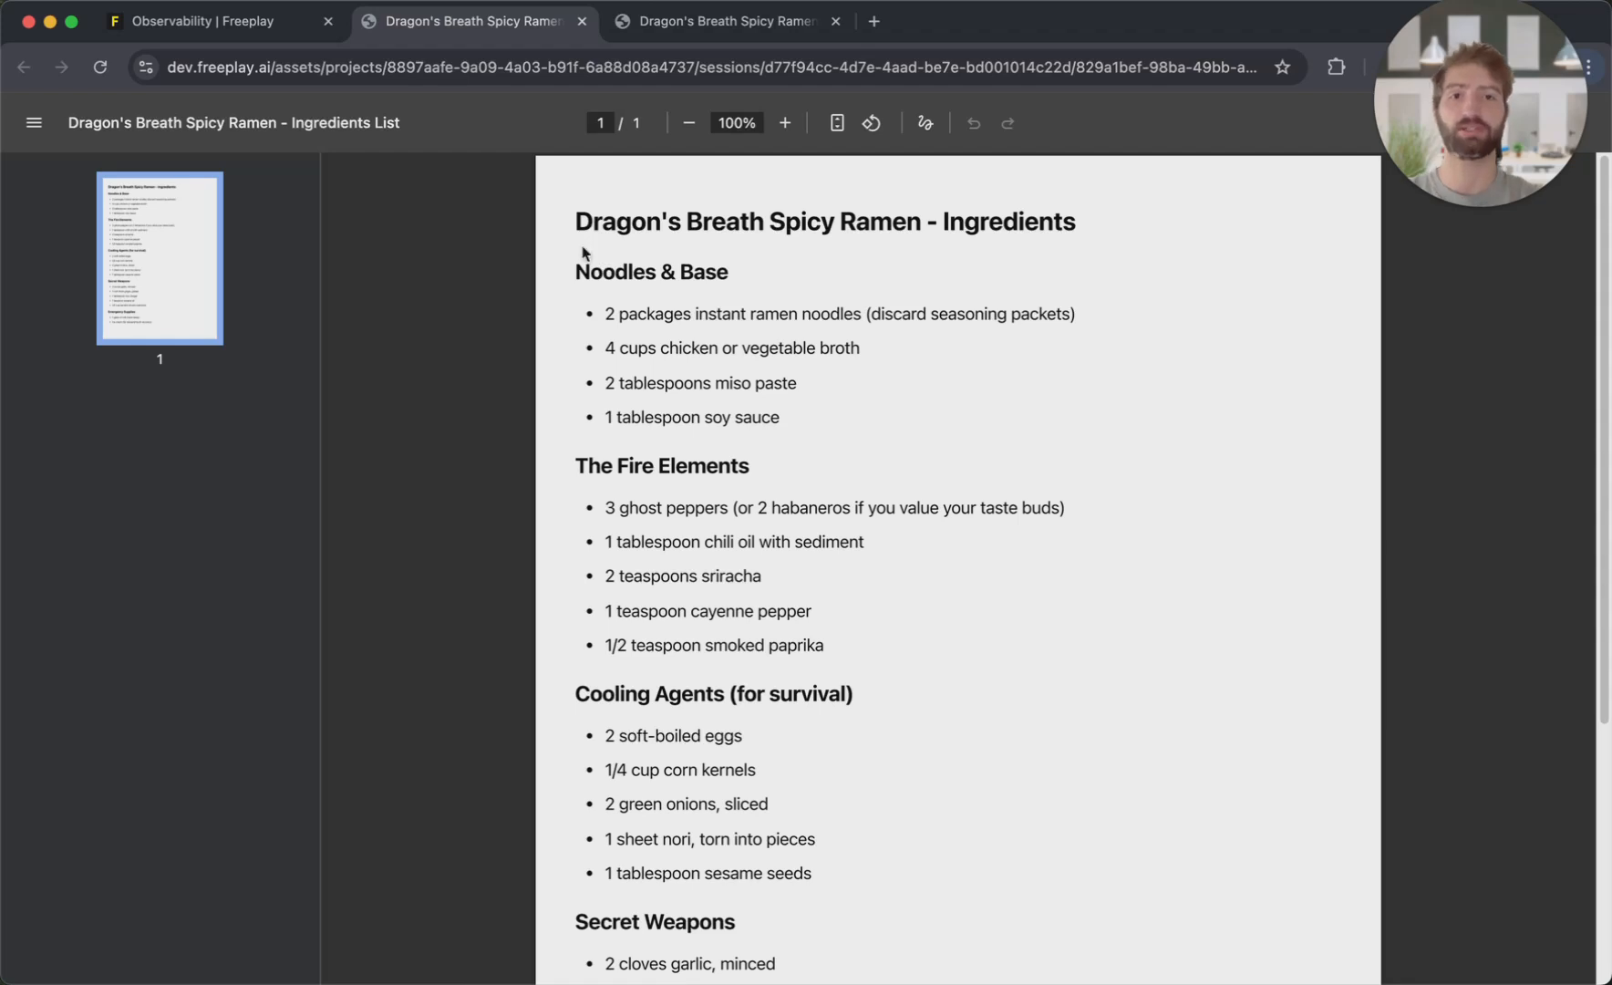
pyautogui.click(260, 33)
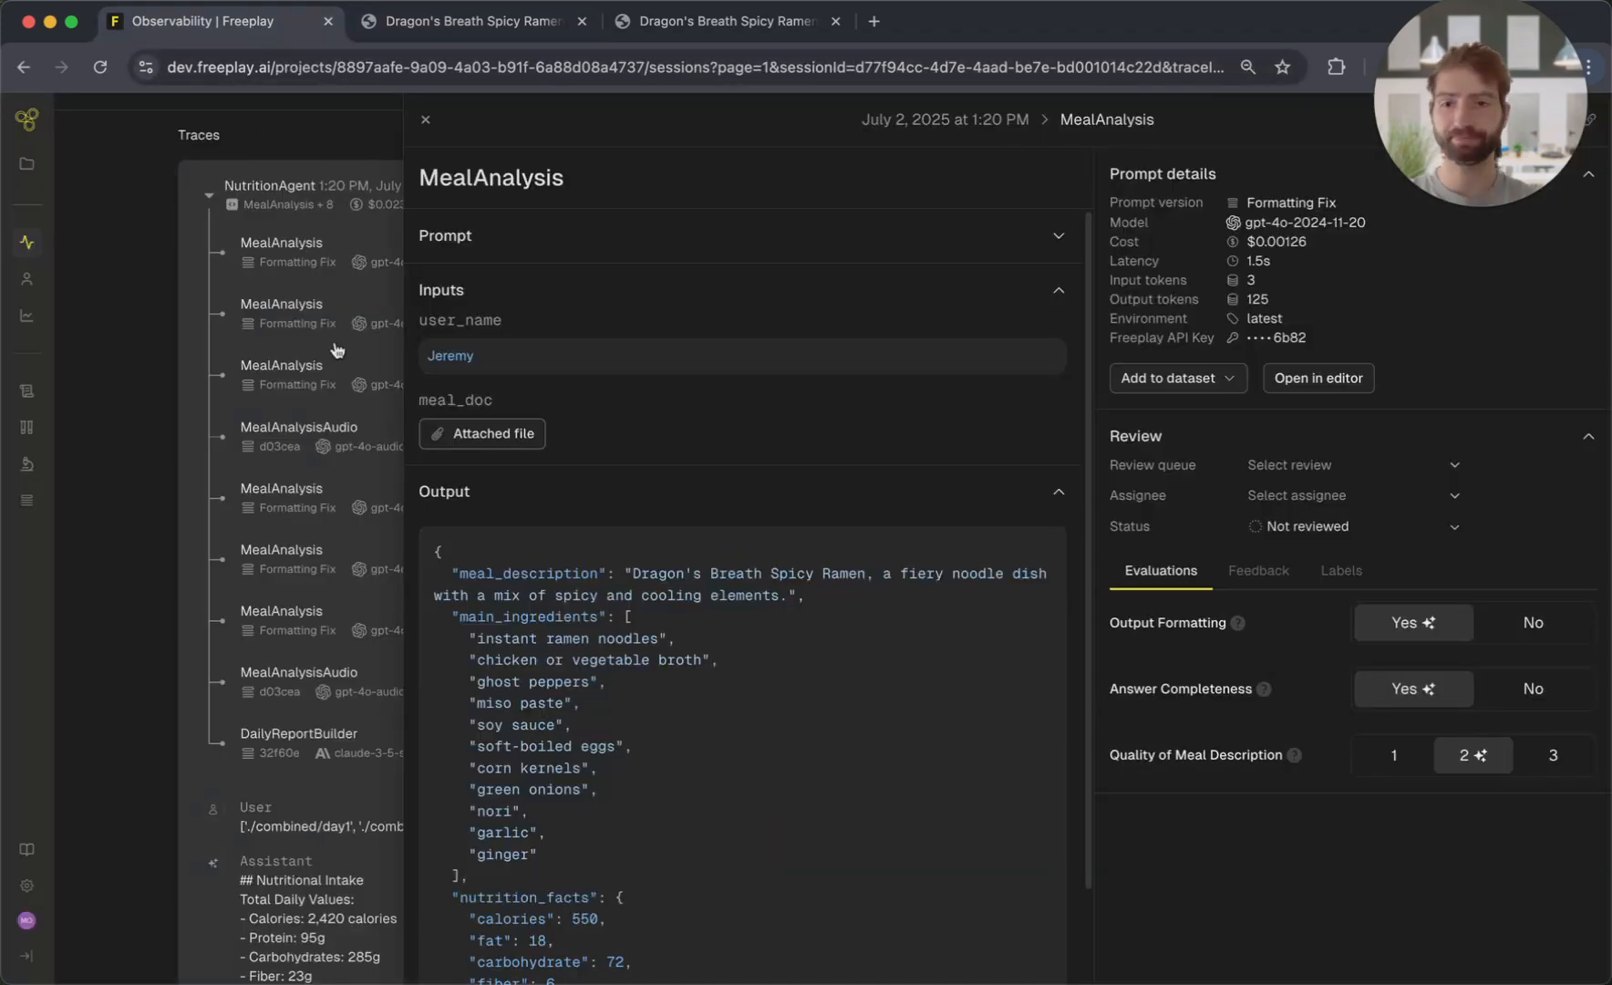
pyautogui.click(281, 447)
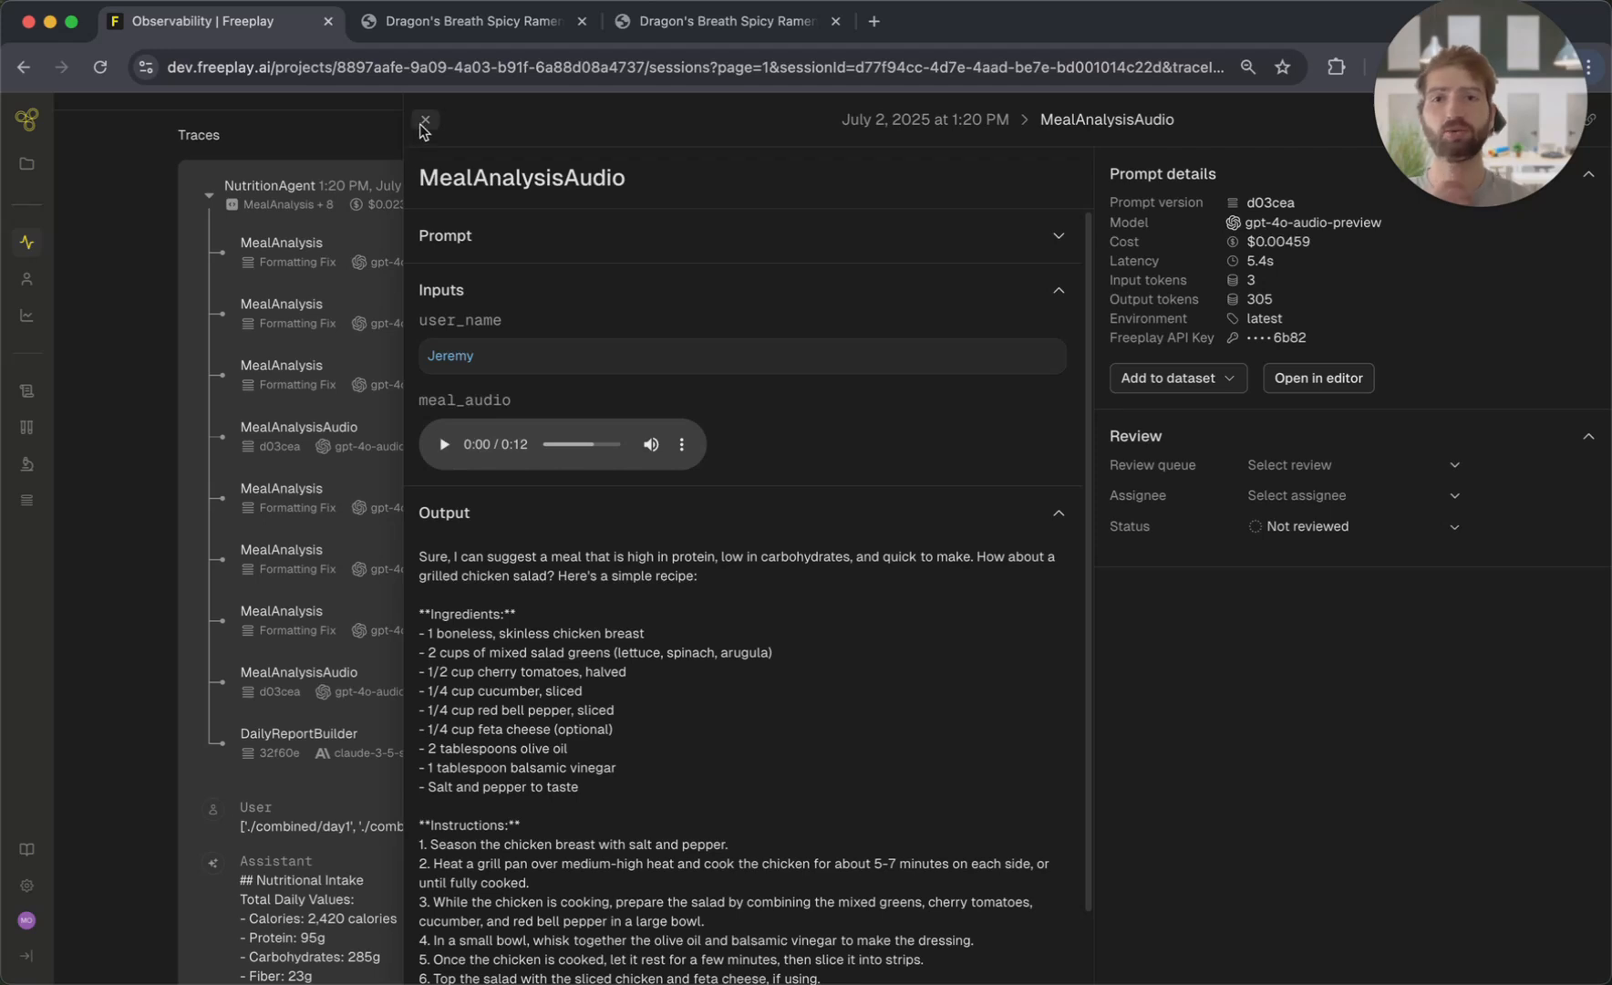
pyautogui.click(310, 248)
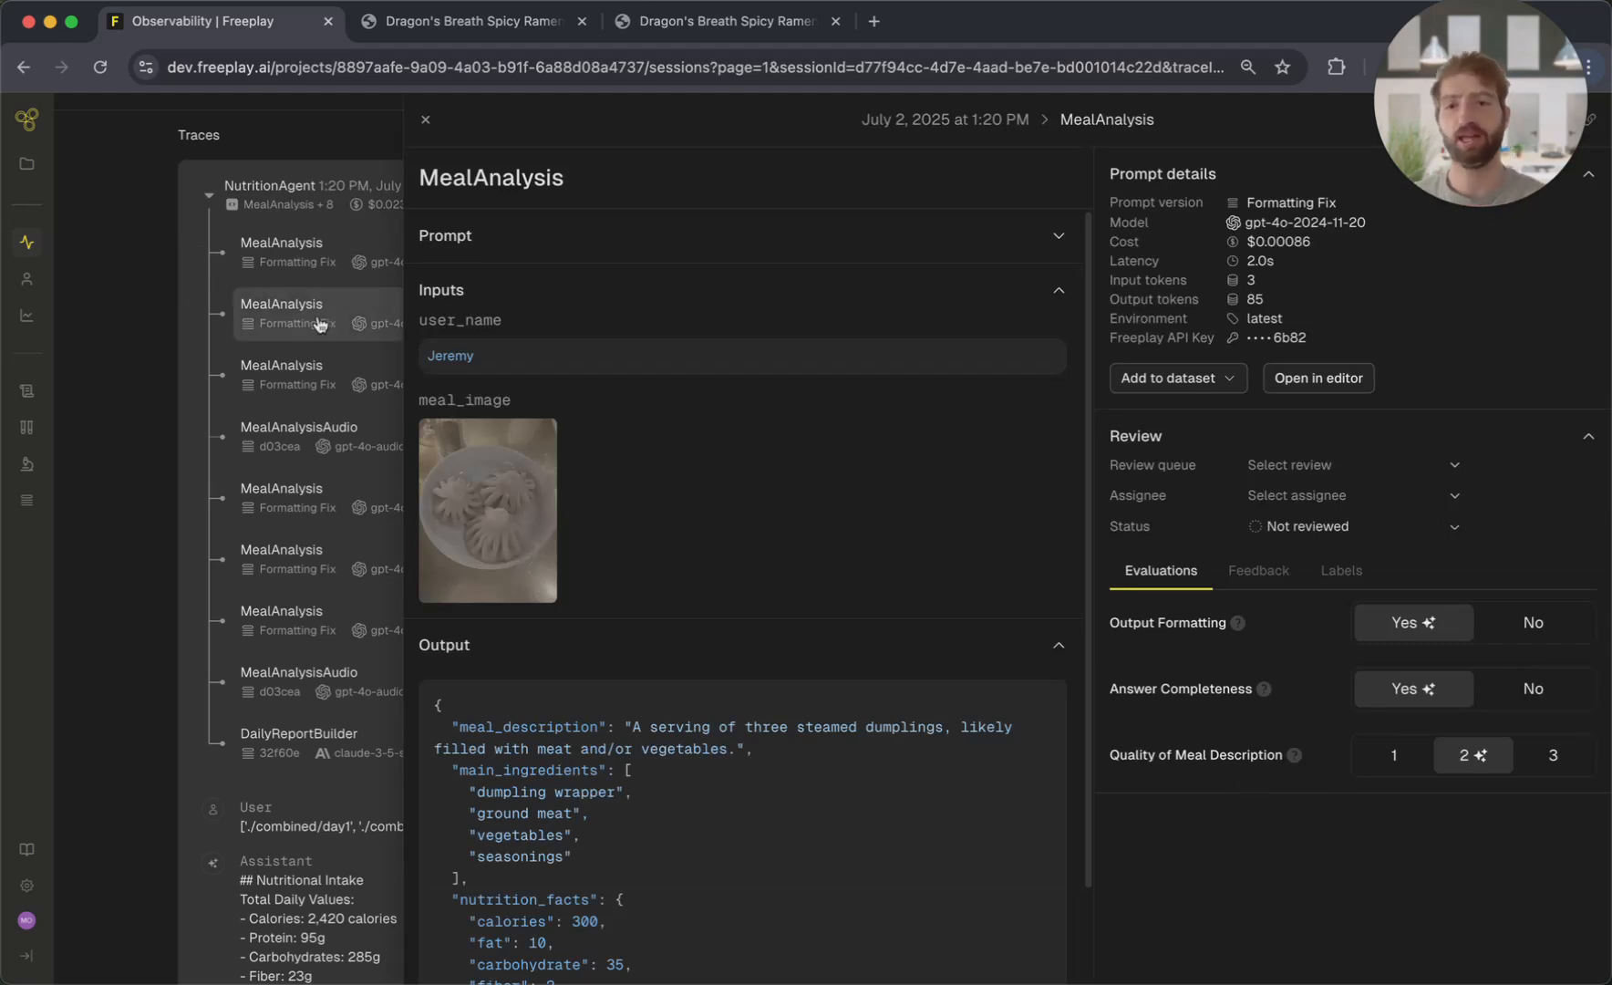
pyautogui.click(269, 311)
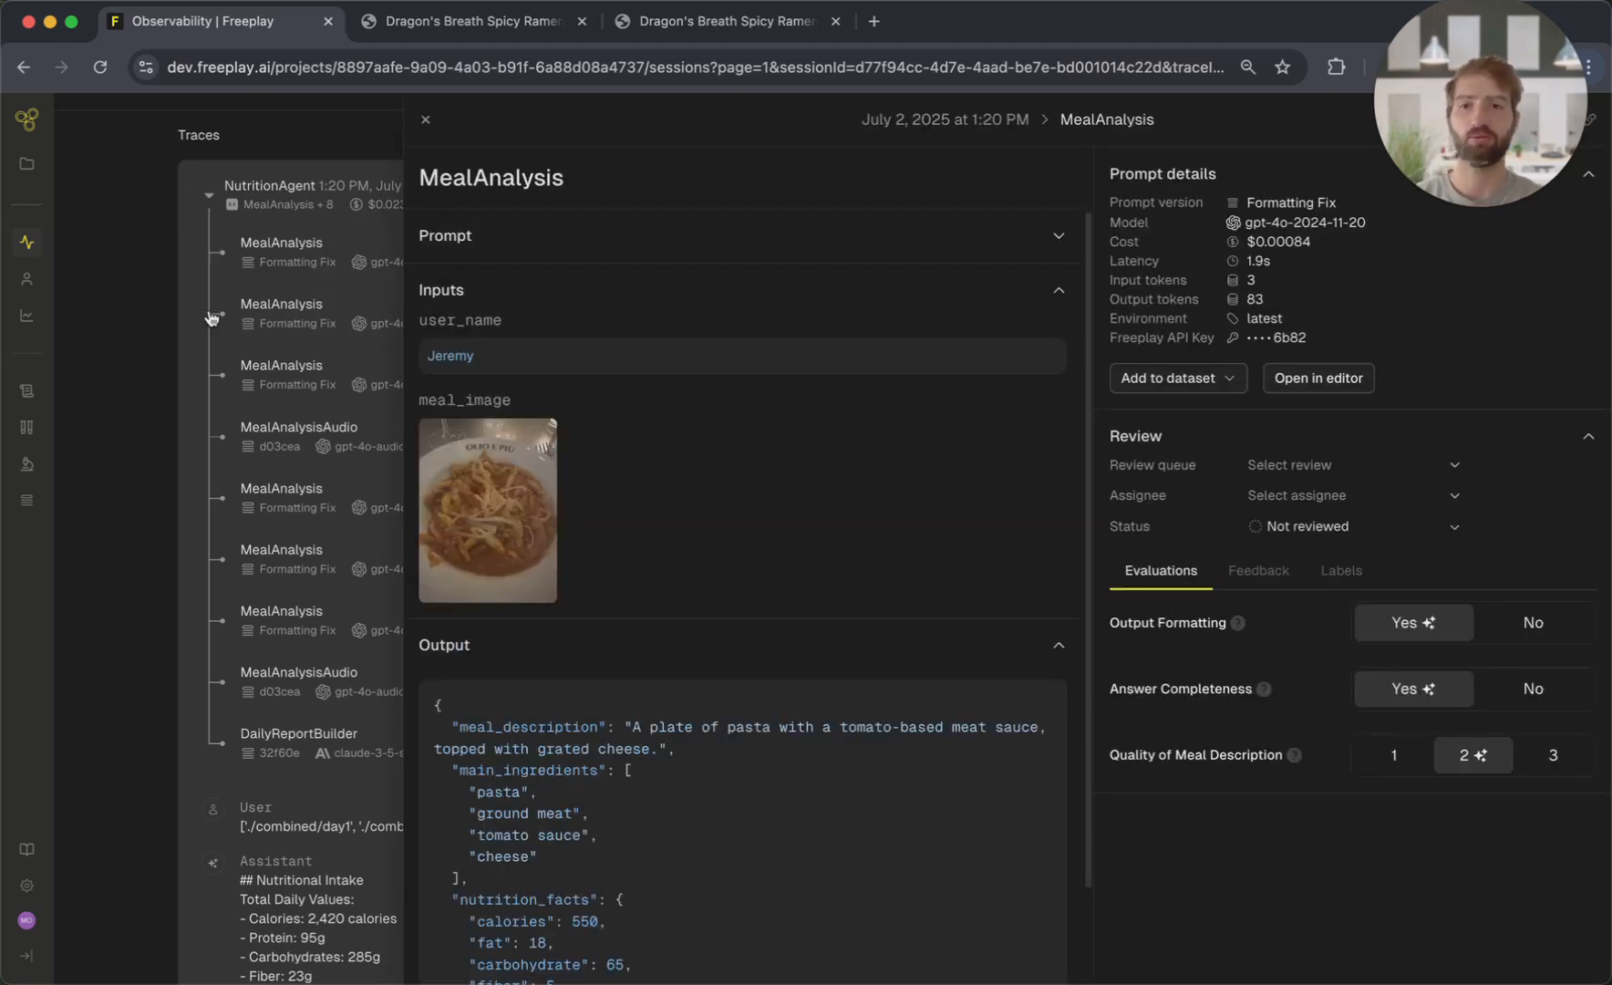
pyautogui.click(283, 370)
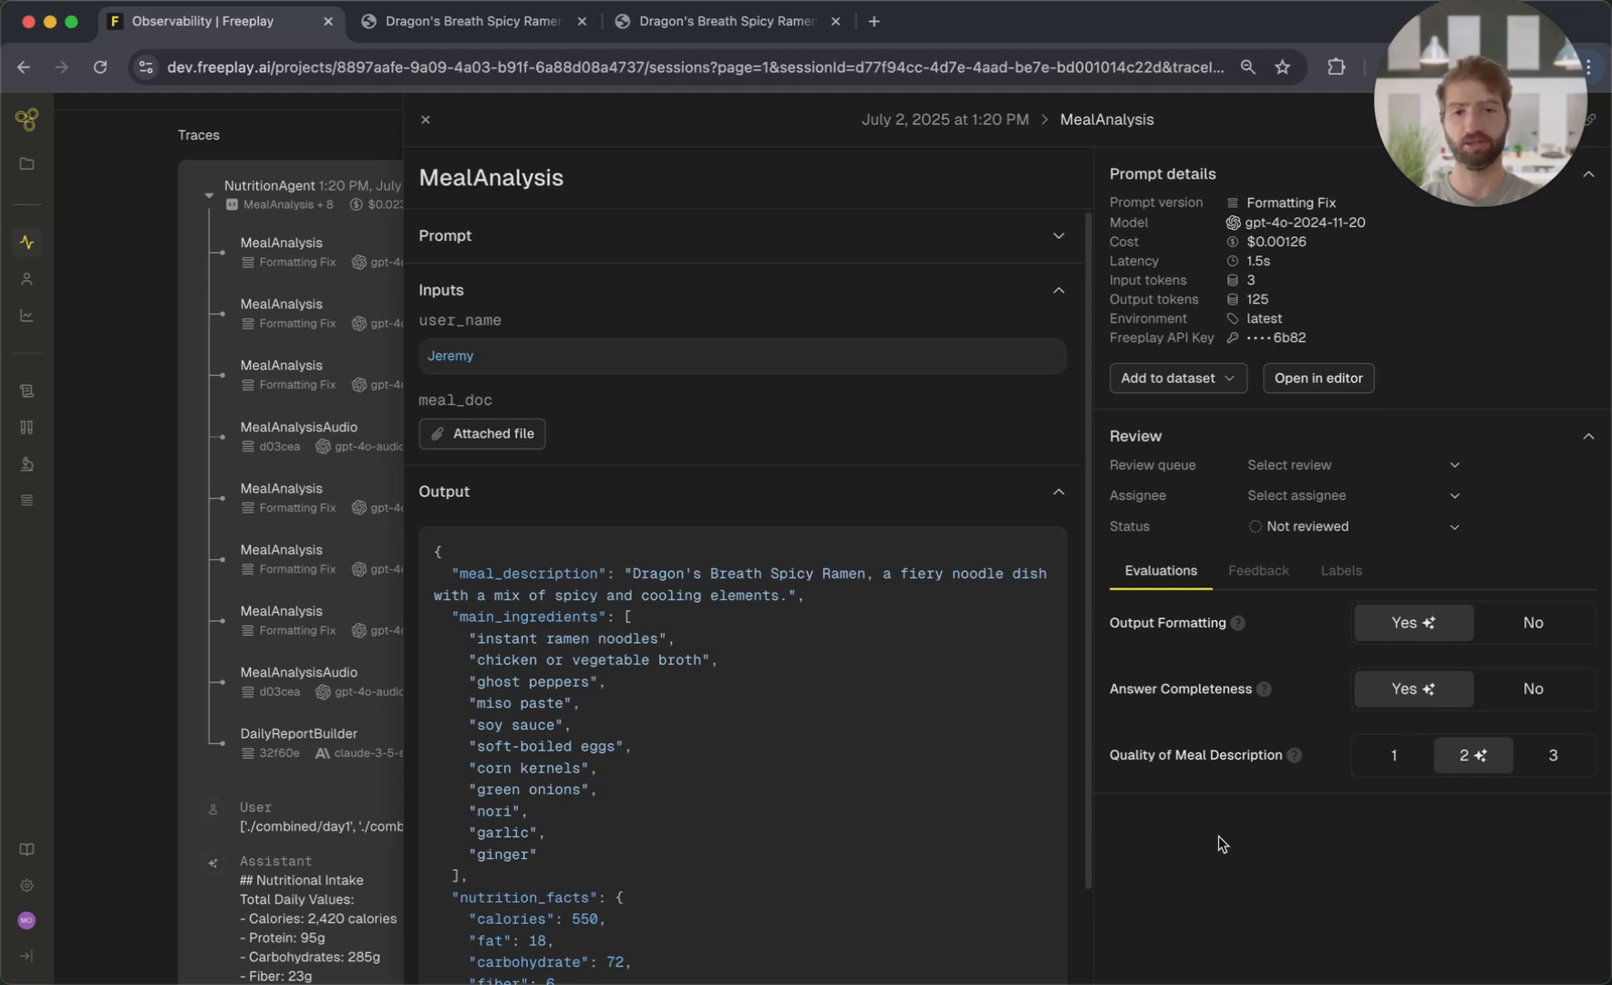
# Add the first two MealAnalysis completions, the steamed dumplings and the pasta, to the Golden Set dataset.
pyautogui.click(269, 252)
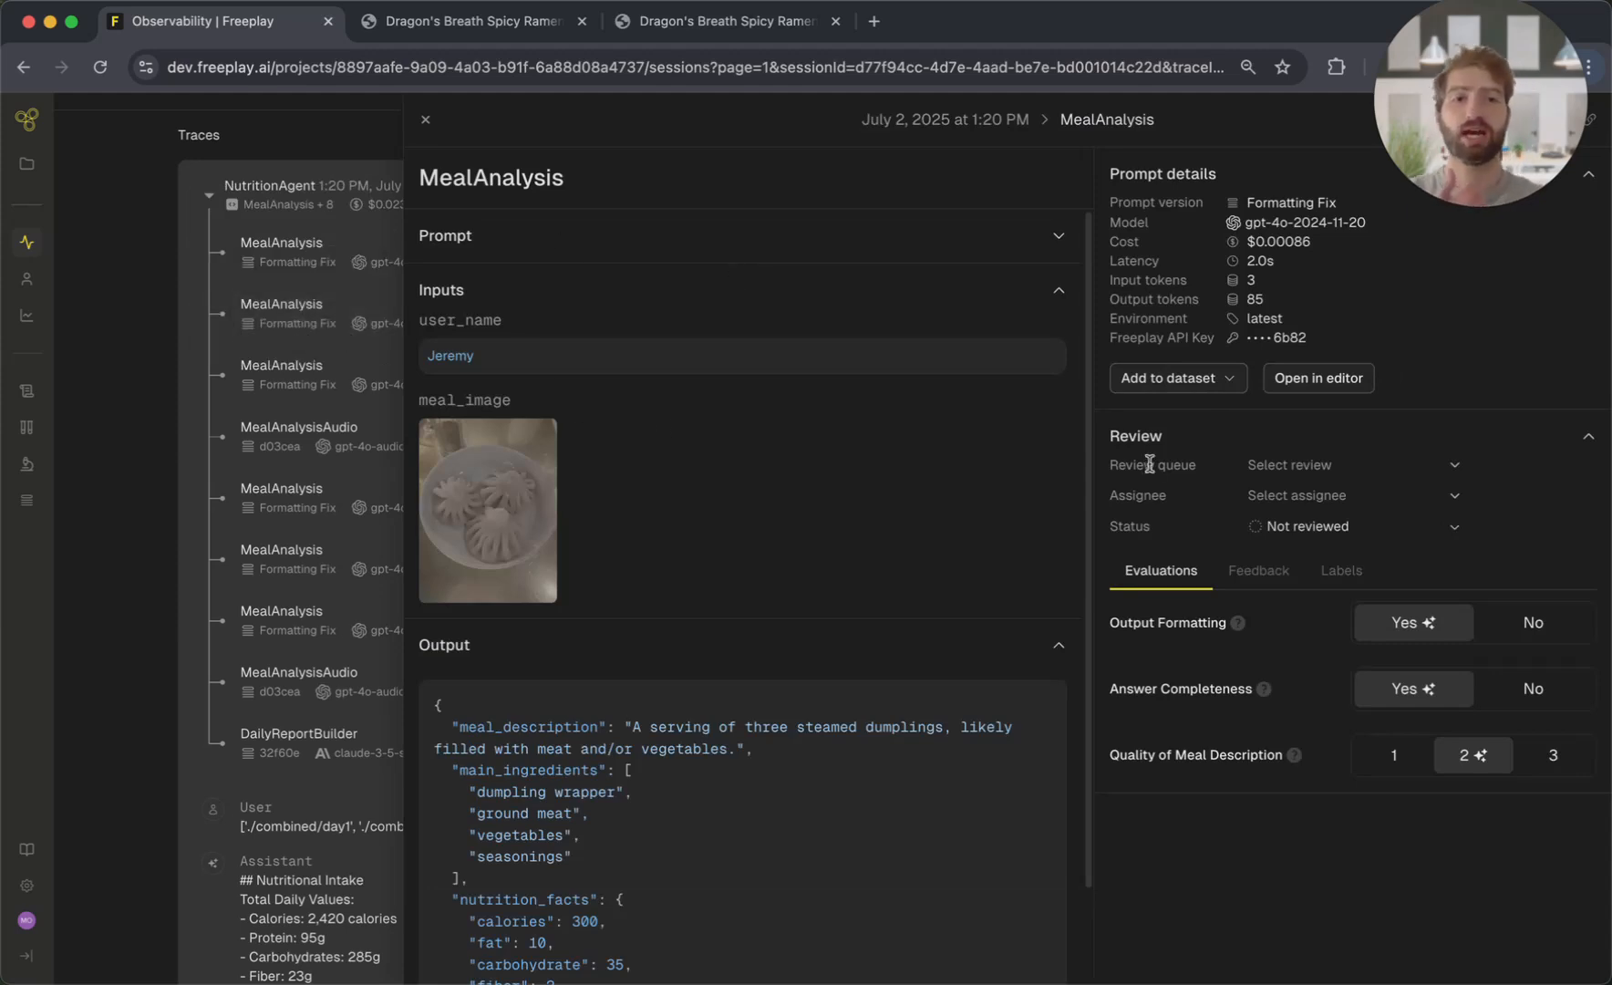
pyautogui.click(1225, 387)
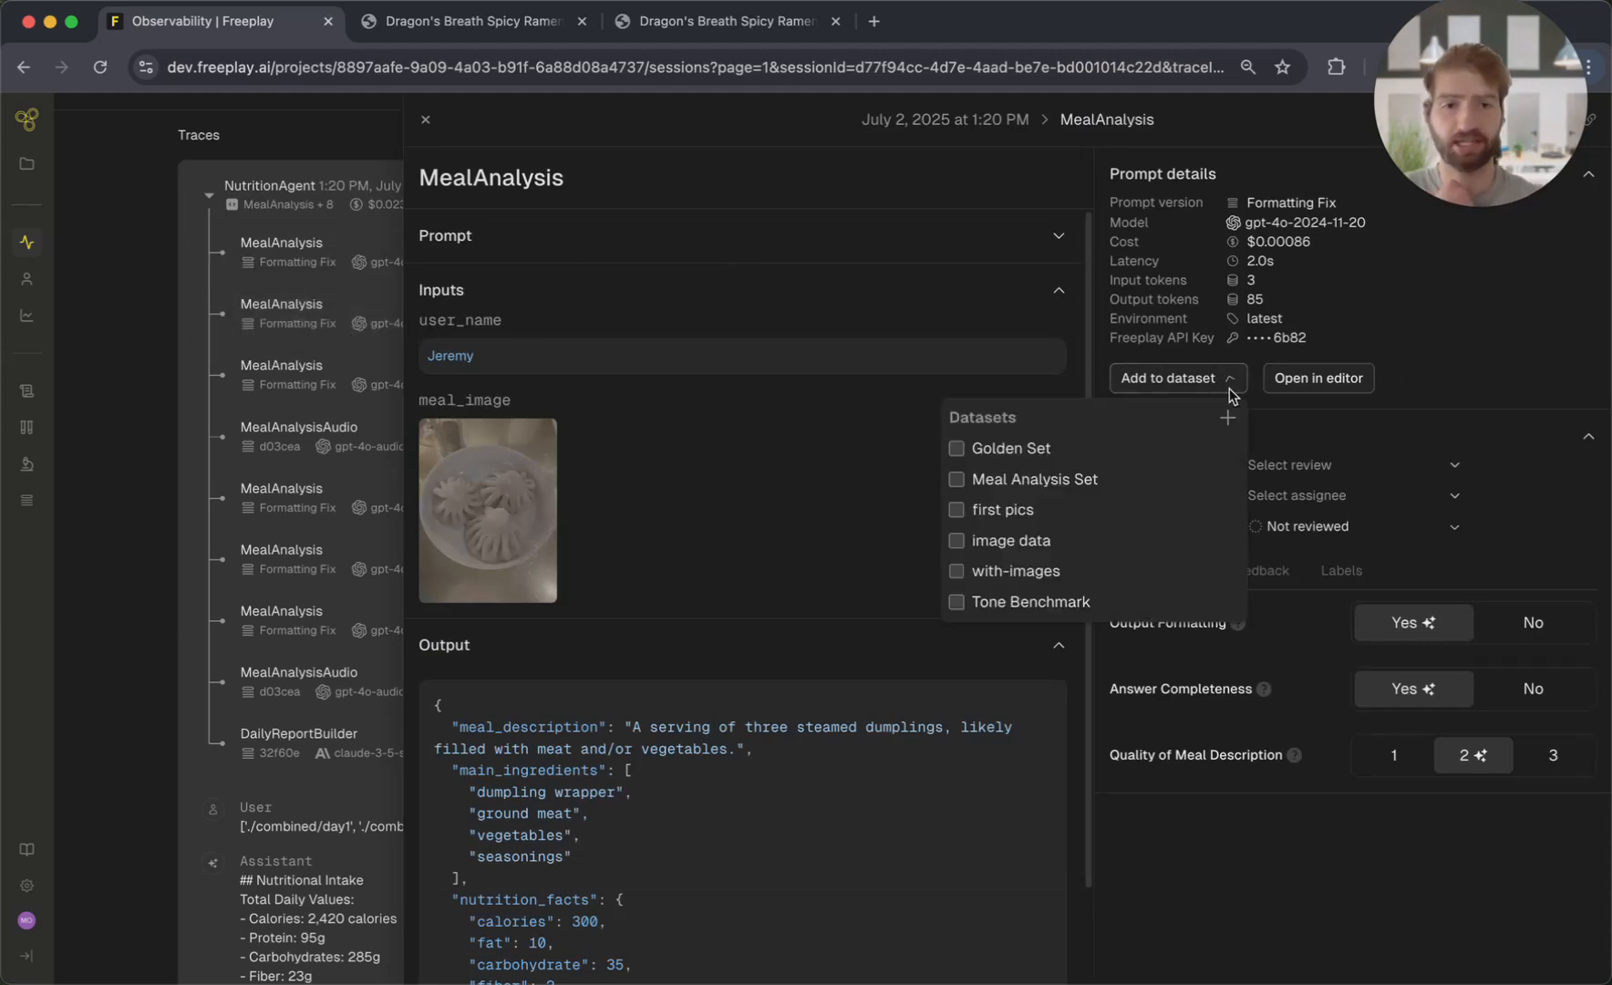
pyautogui.click(960, 448)
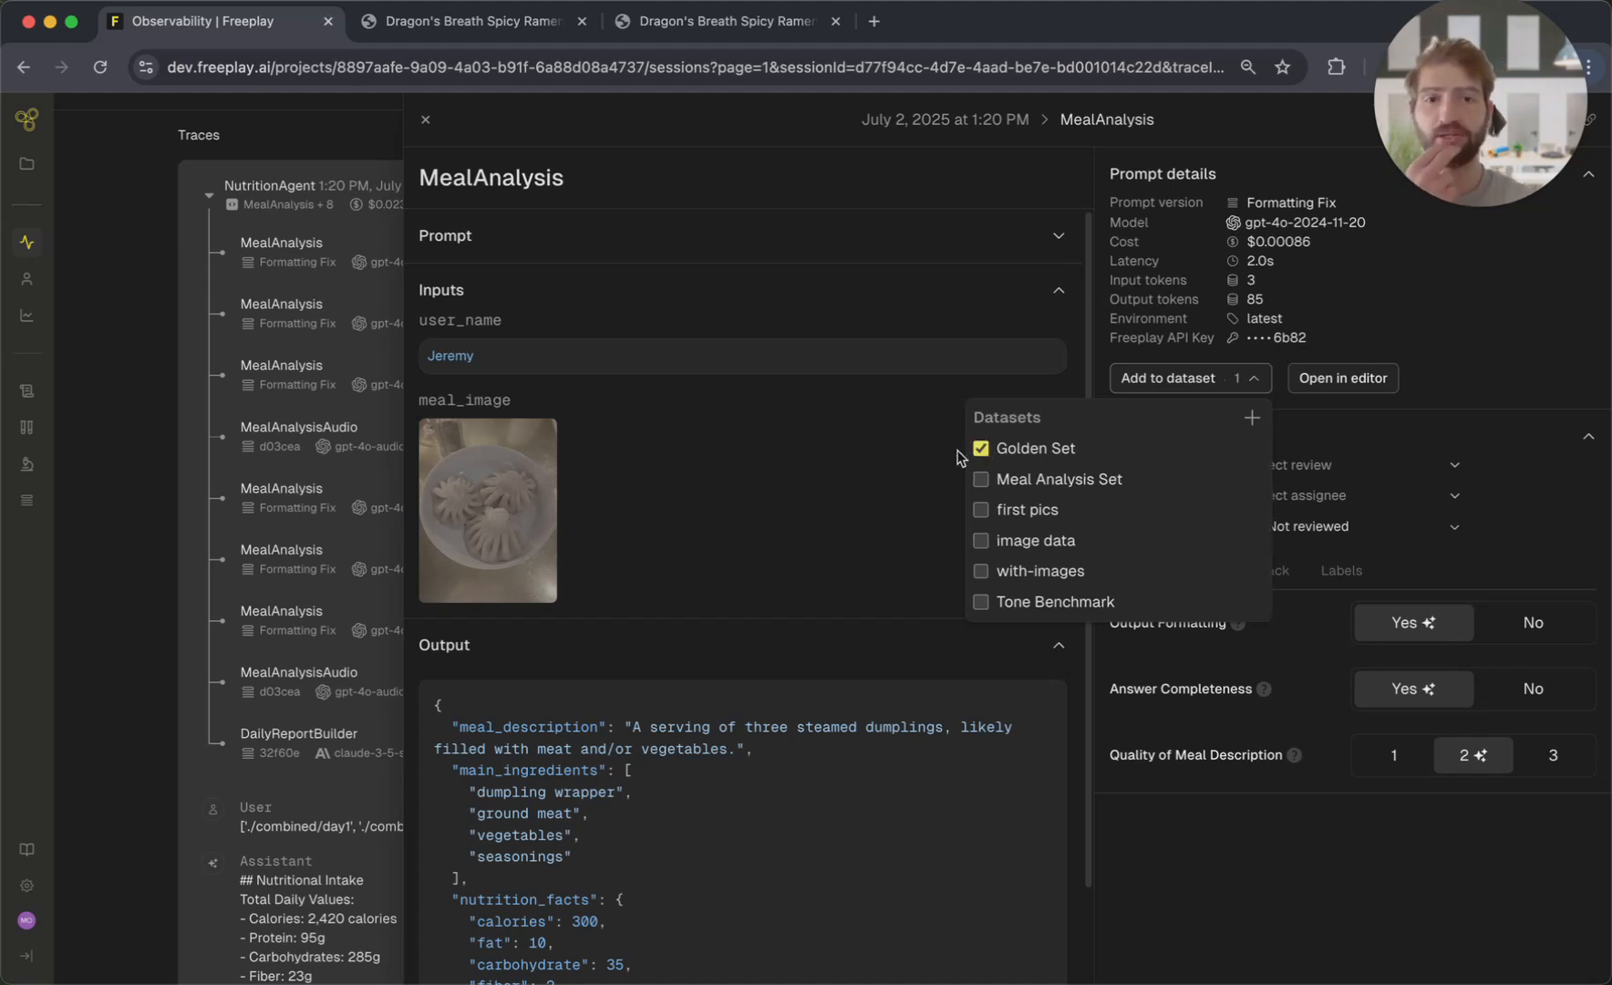
pyautogui.click(294, 320)
pyautogui.click(1177, 378)
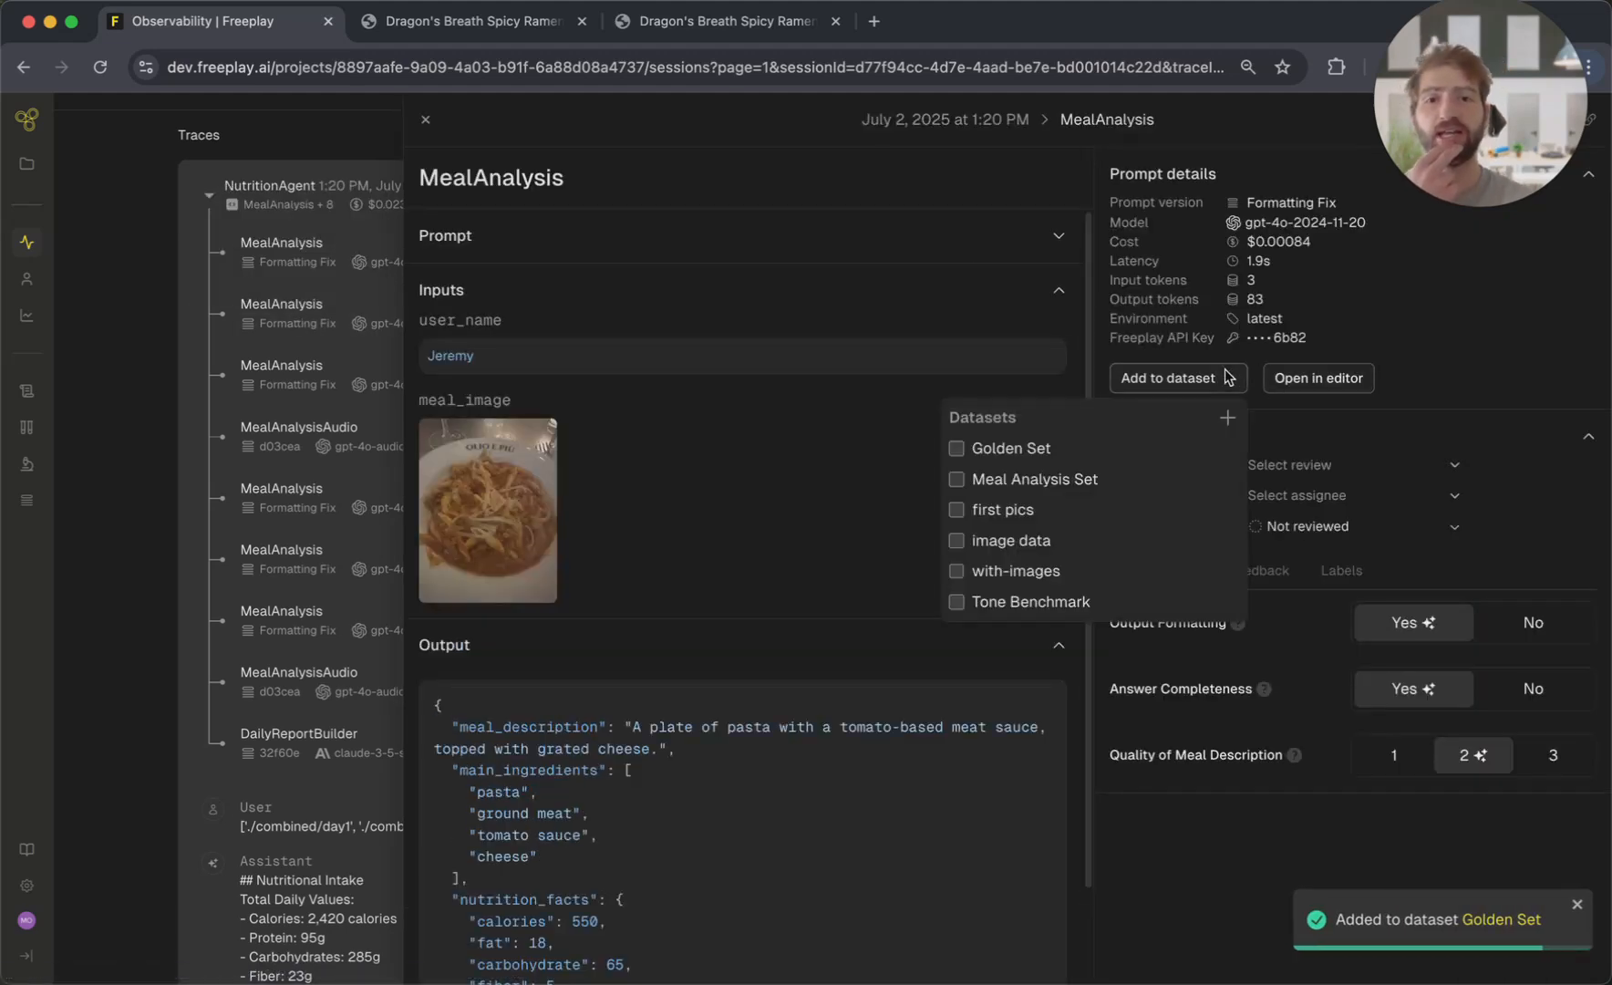
pyautogui.click(1027, 455)
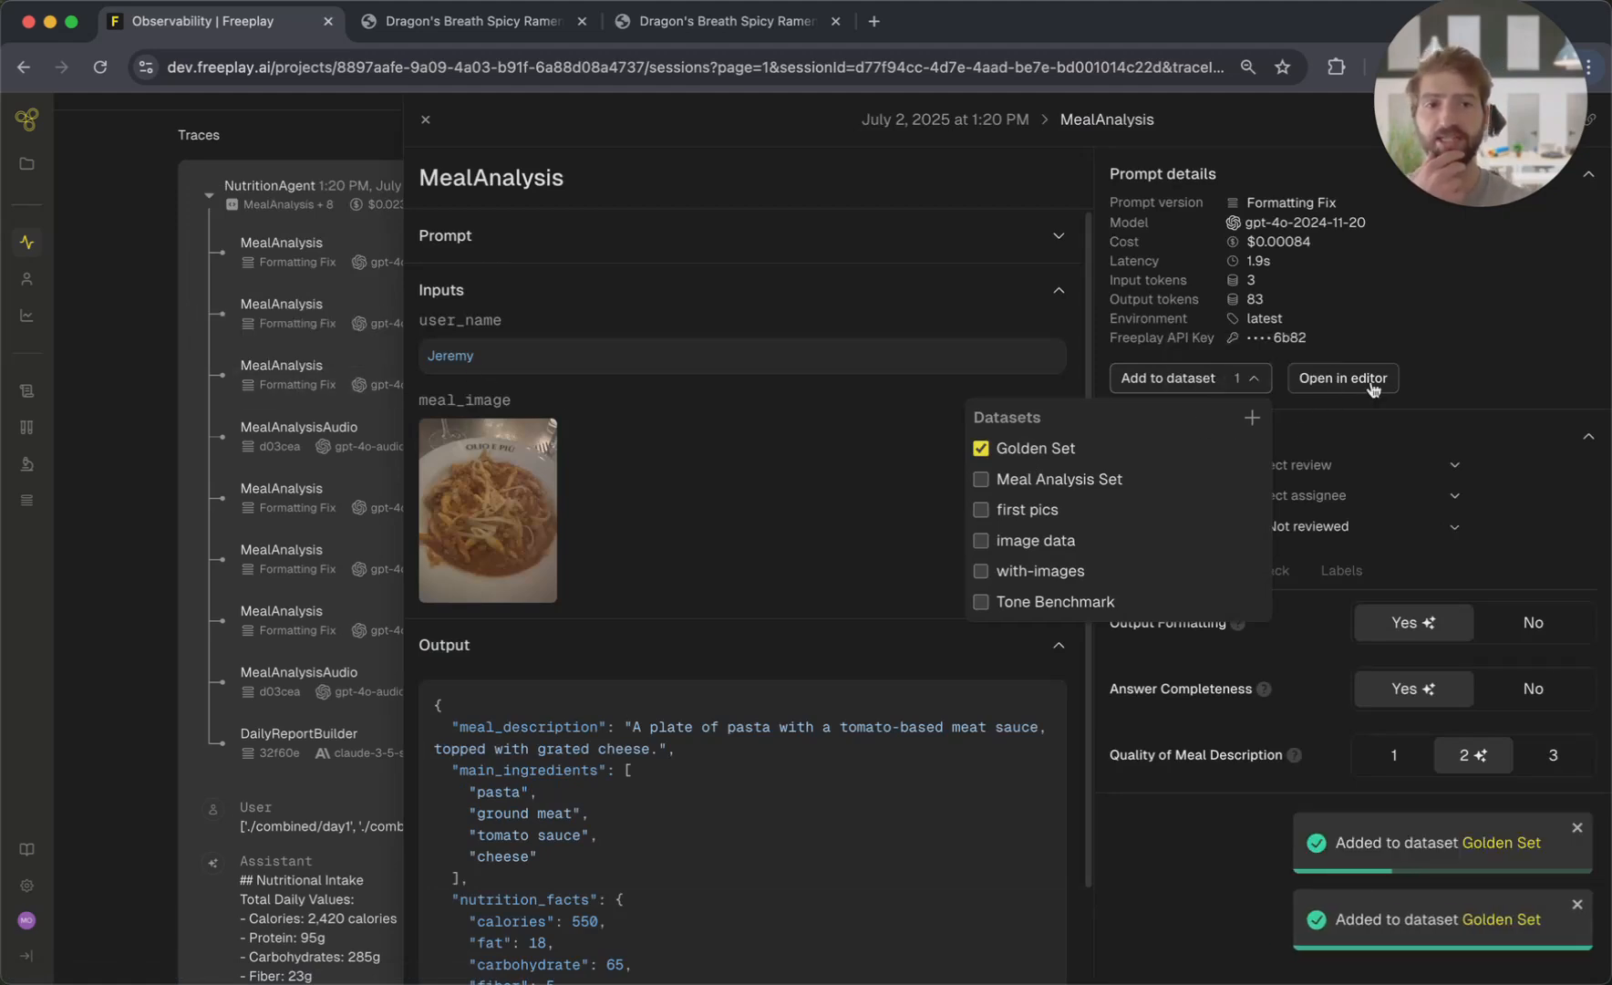
pyautogui.click(1457, 338)
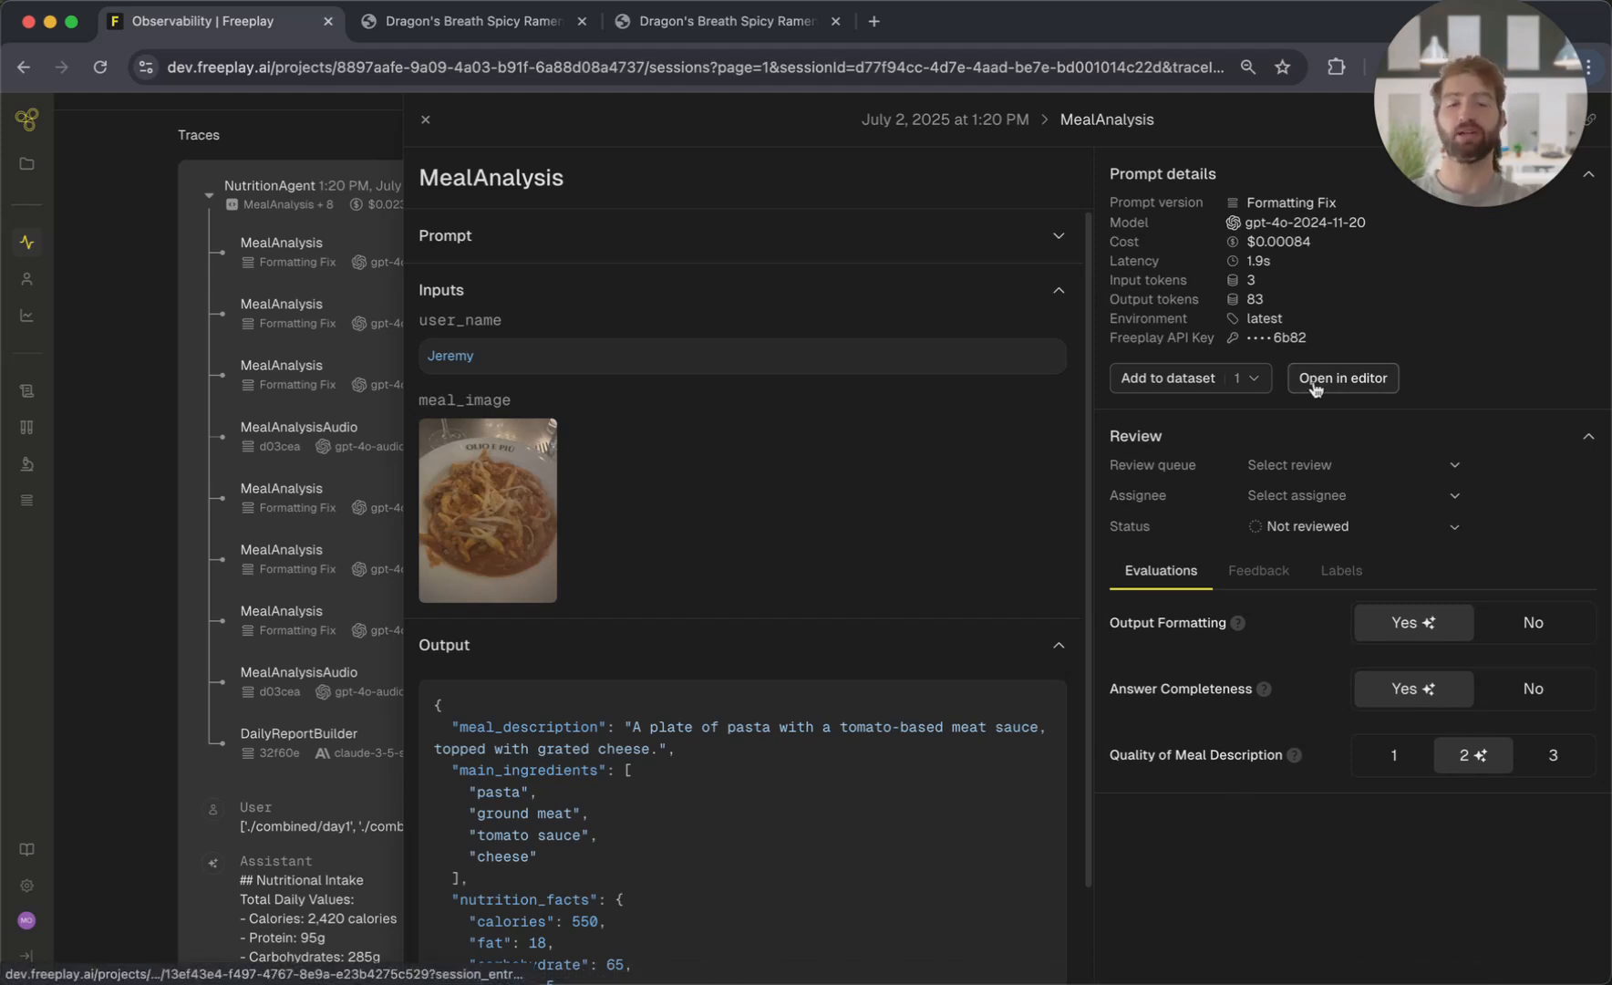
# Open the pasta completion in the prompt editor and add a comparison version based on the latest "detailed description" prompt, without saving it.
pyautogui.click(1315, 383)
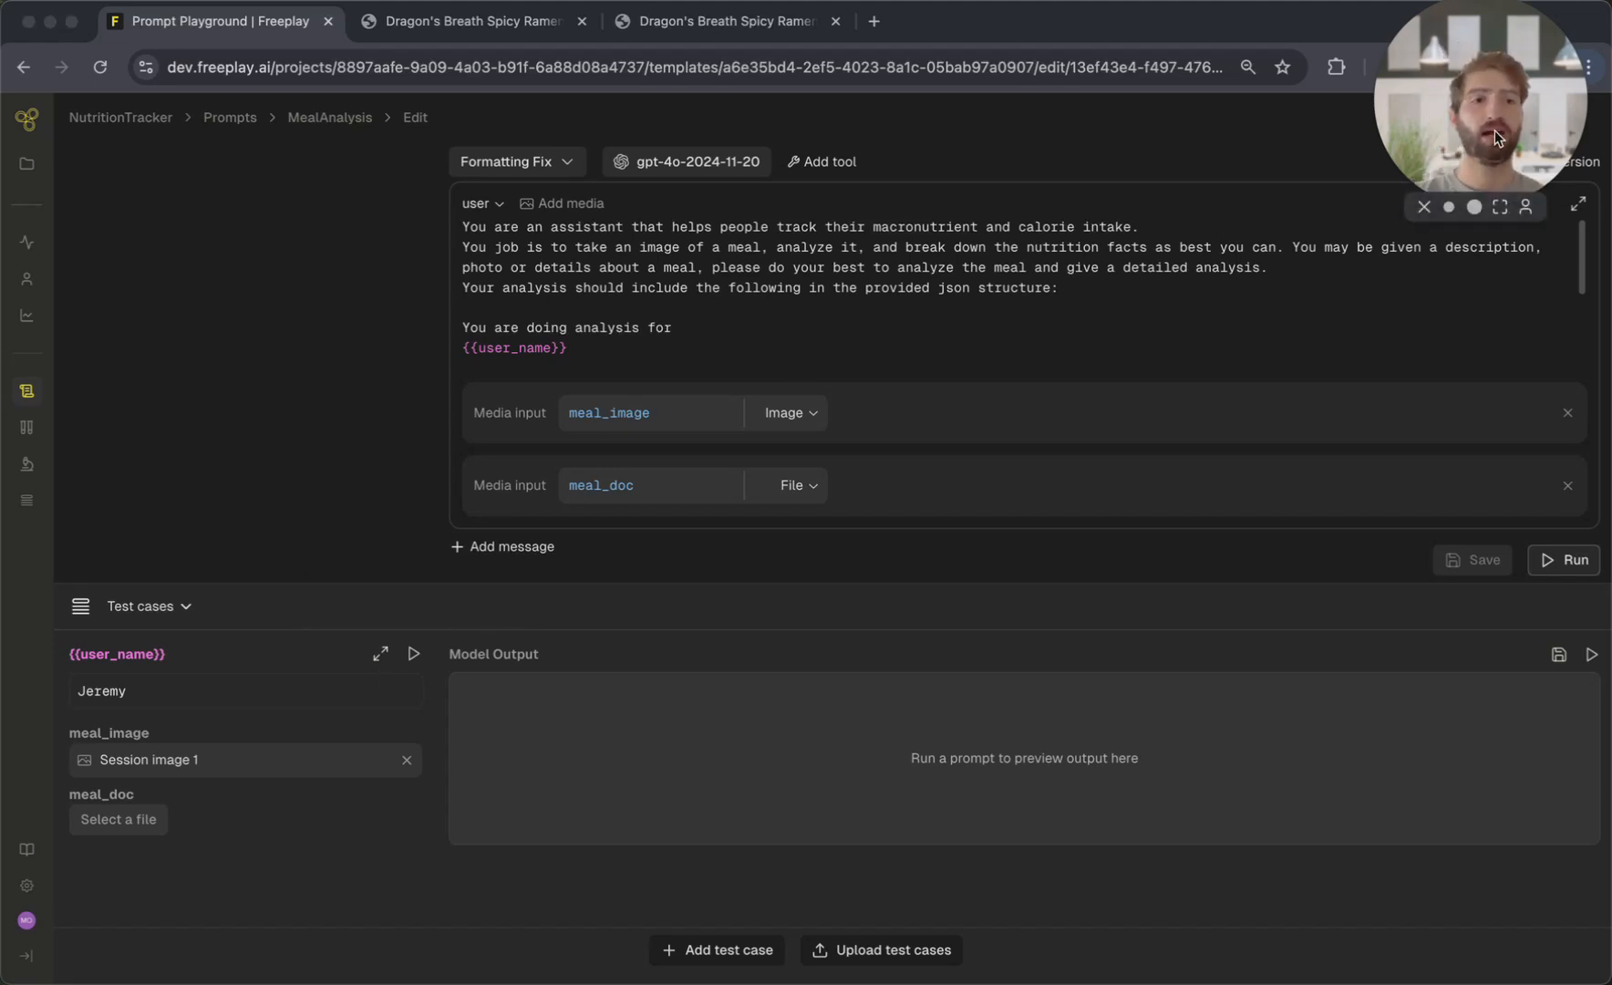
pyautogui.click(1531, 162)
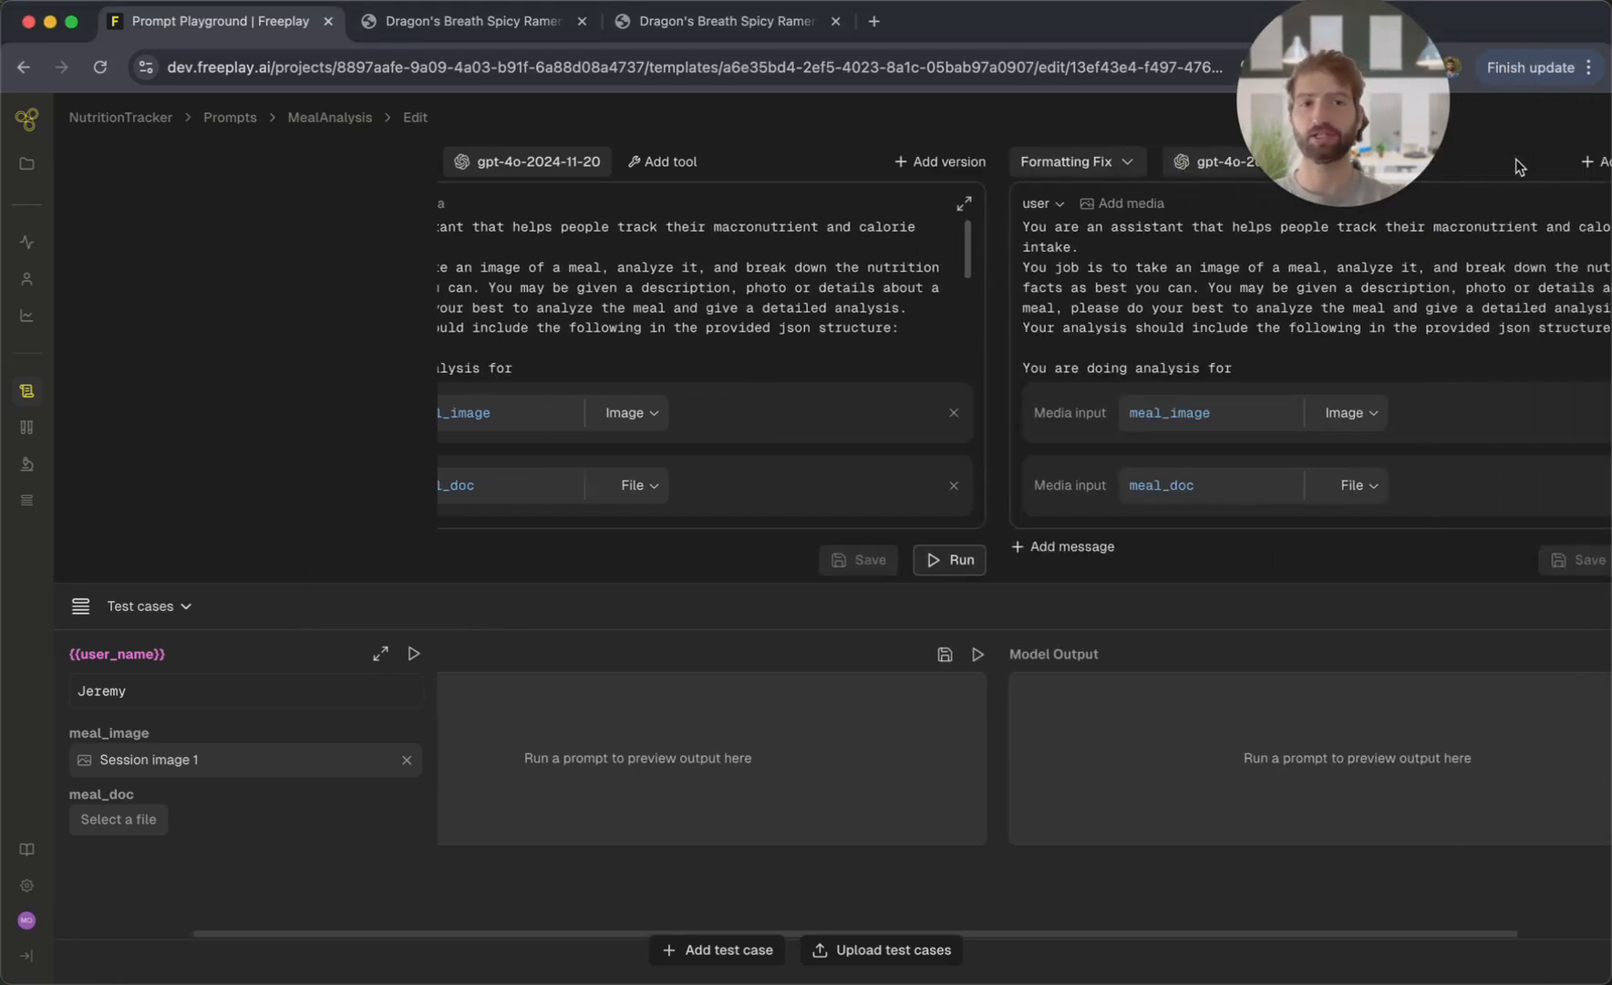
pyautogui.click(955, 161)
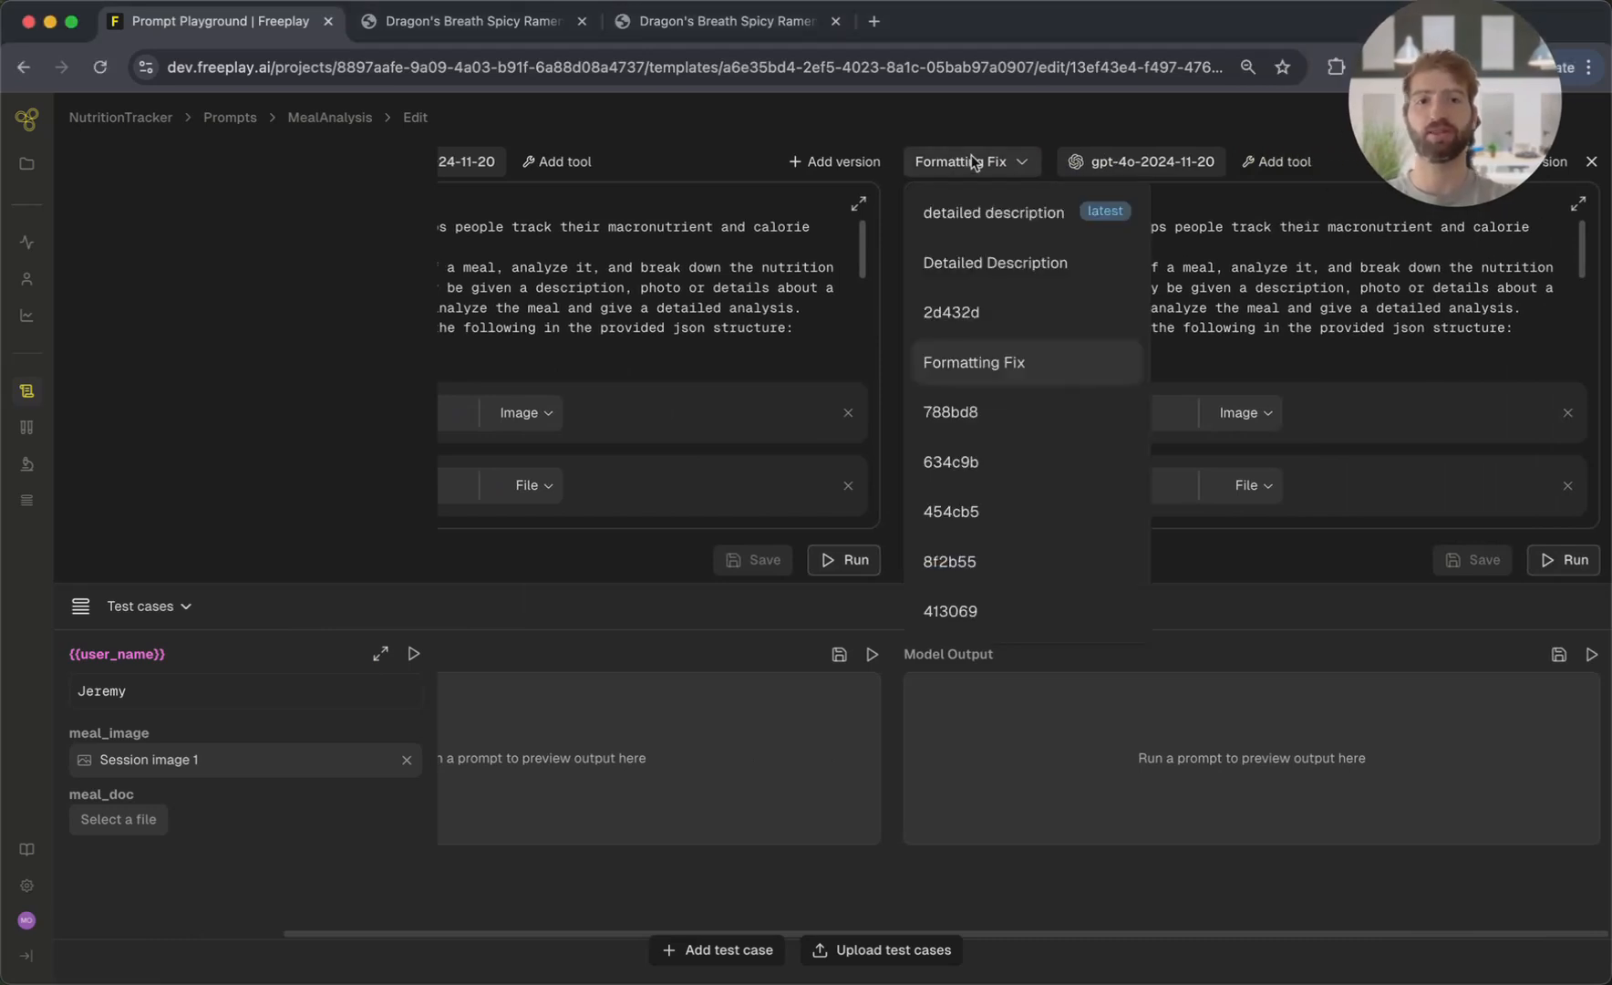
pyautogui.click(967, 207)
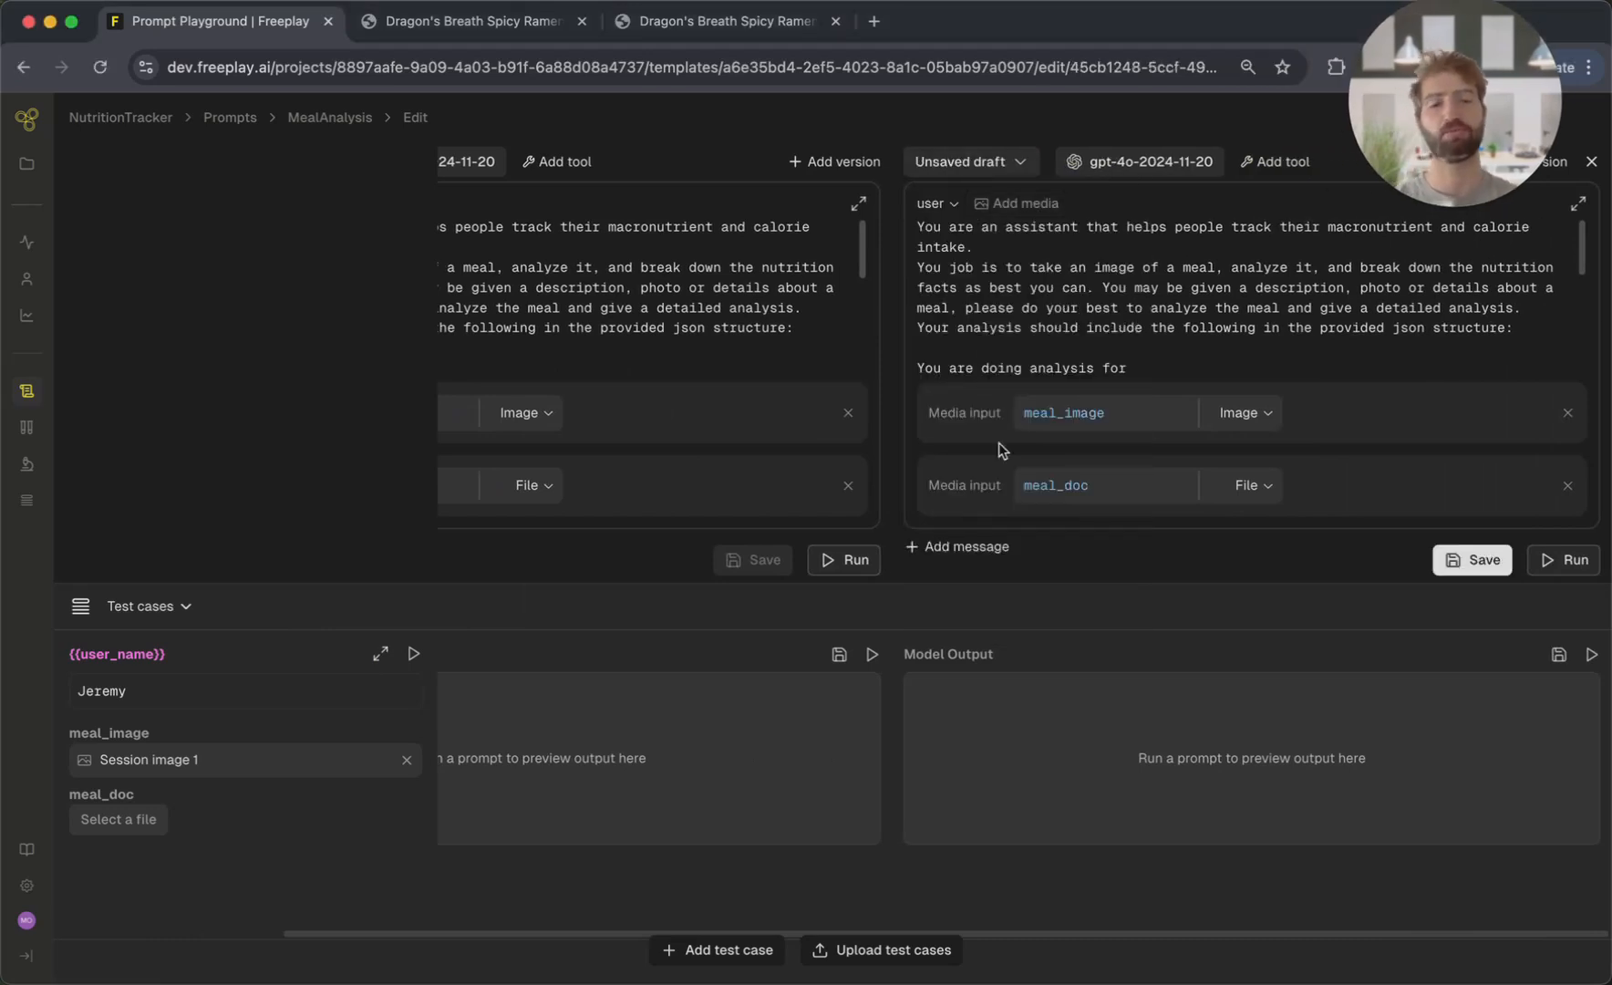
pyautogui.click(1472, 560)
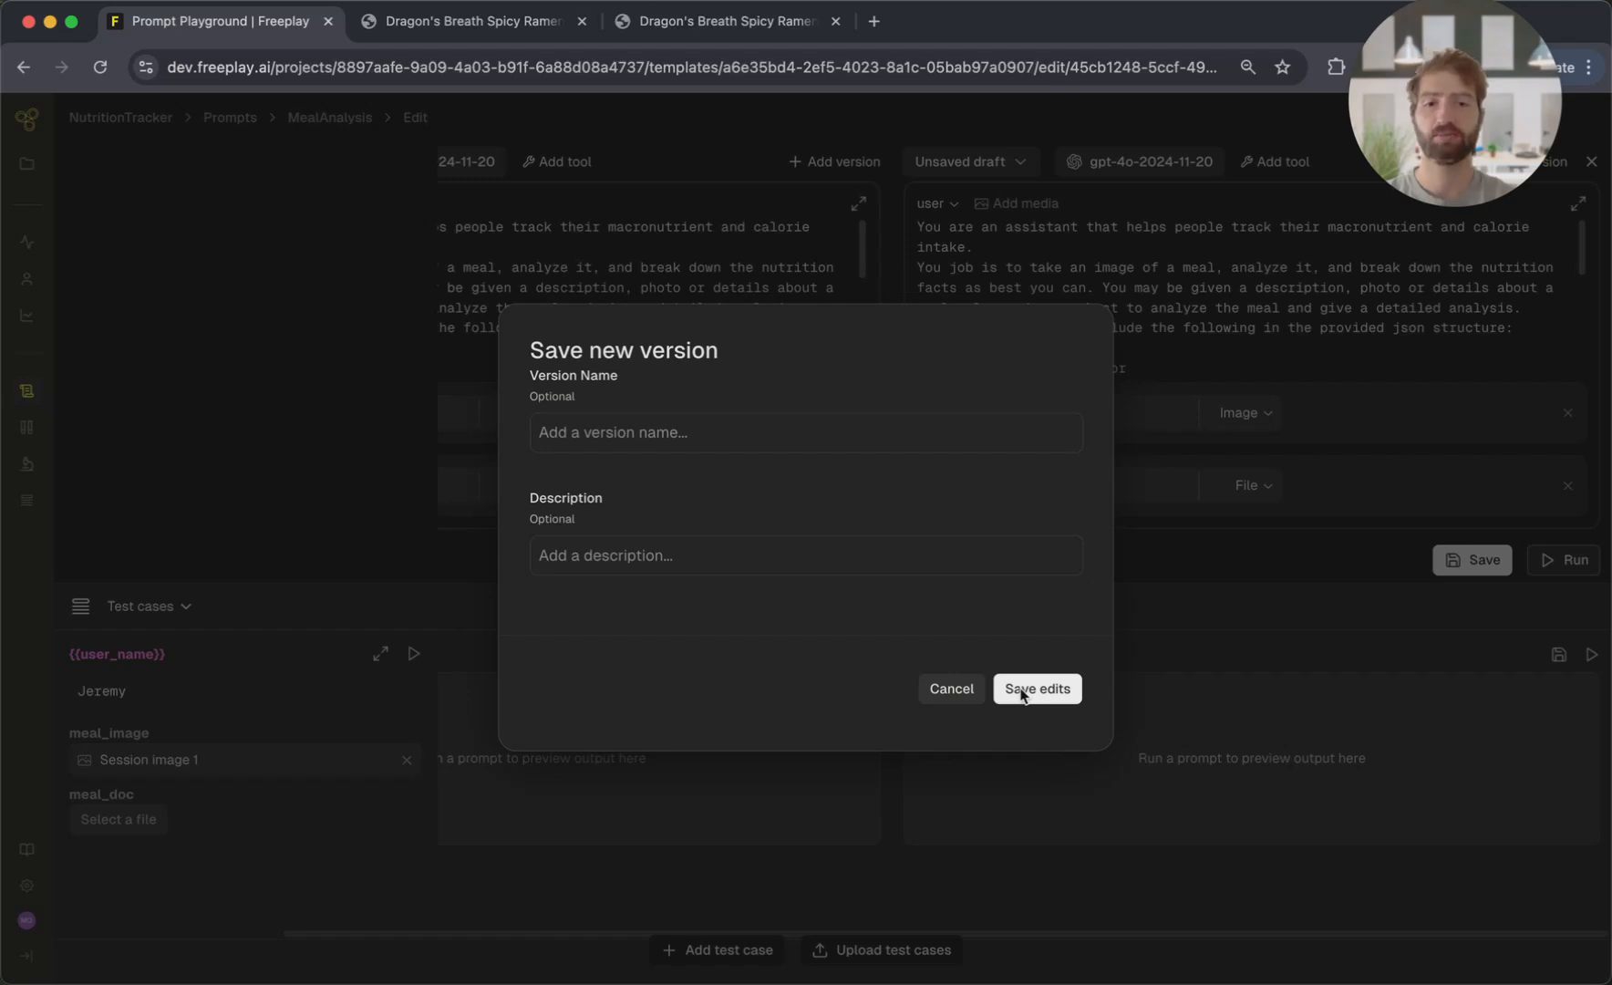
pyautogui.click(953, 690)
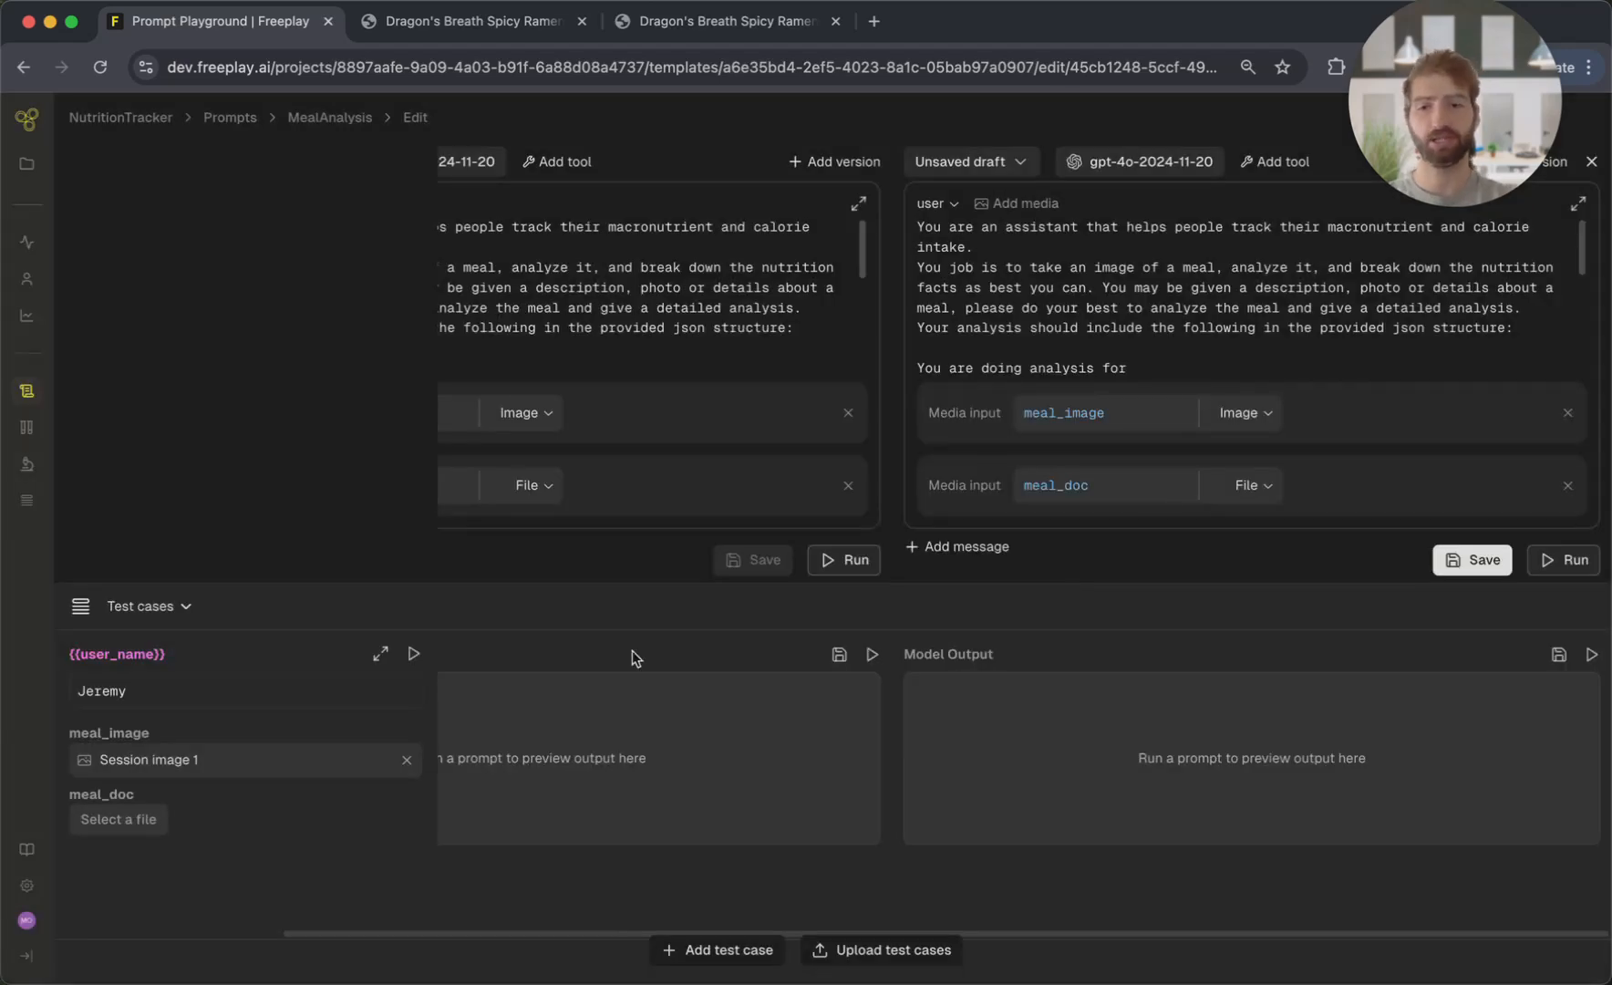
# Load two saved test cases from another dataset into the prompt editor, one with a meal document and one with a meal image.
pyautogui.click(173, 607)
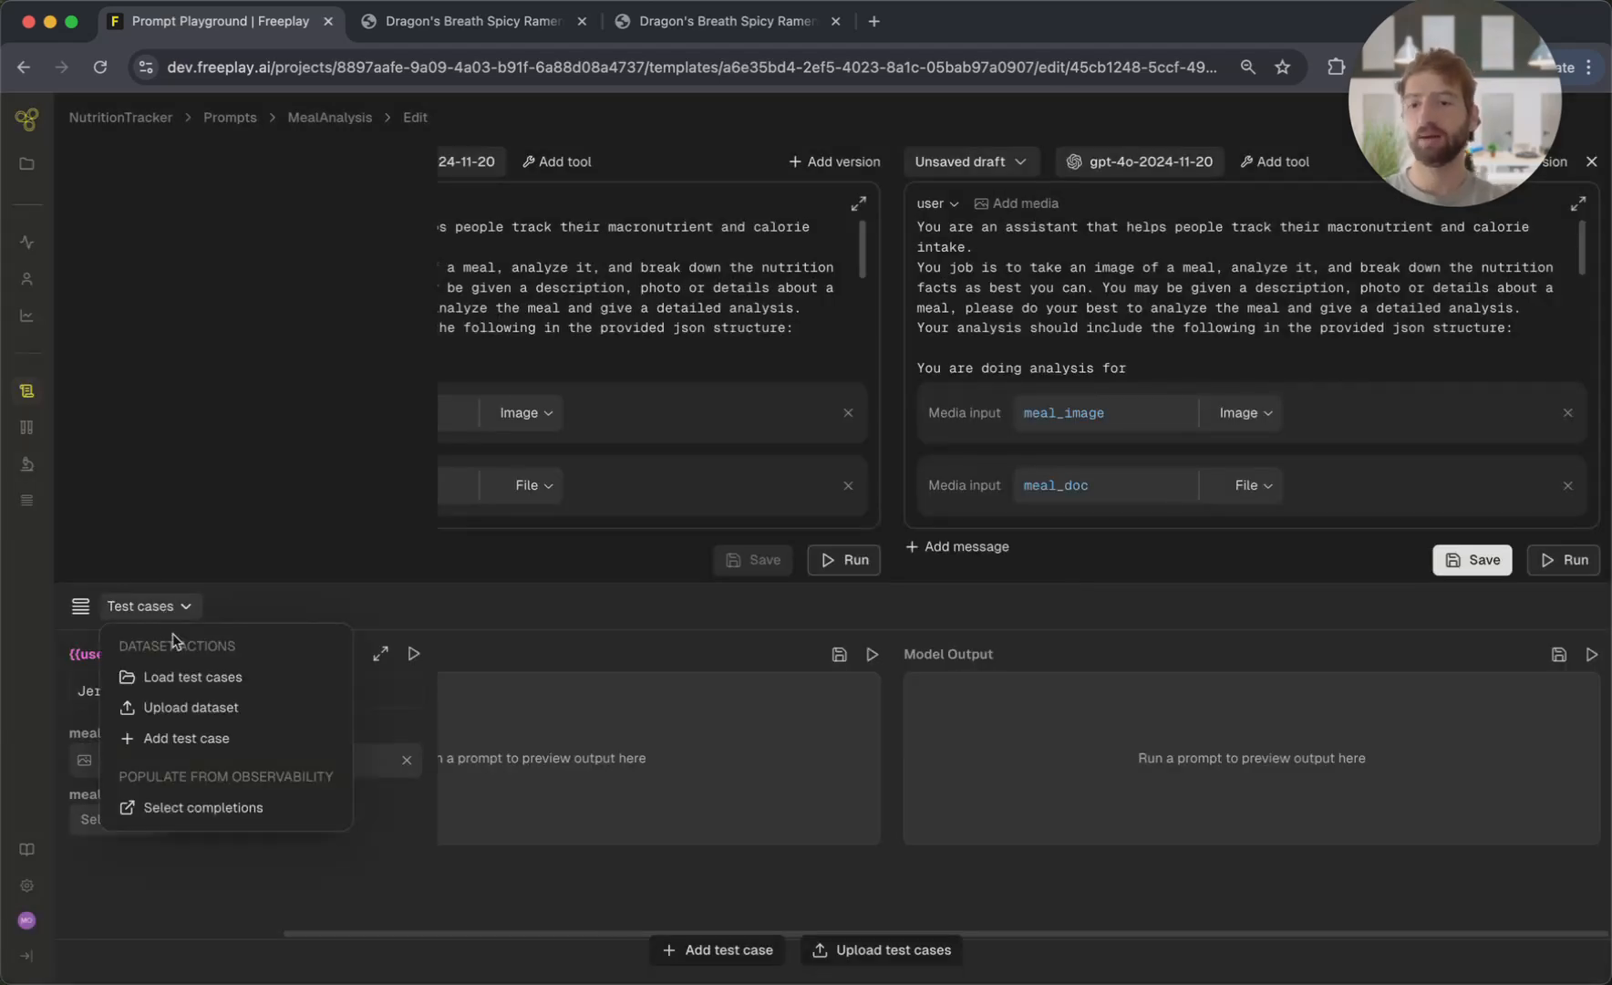
pyautogui.click(177, 677)
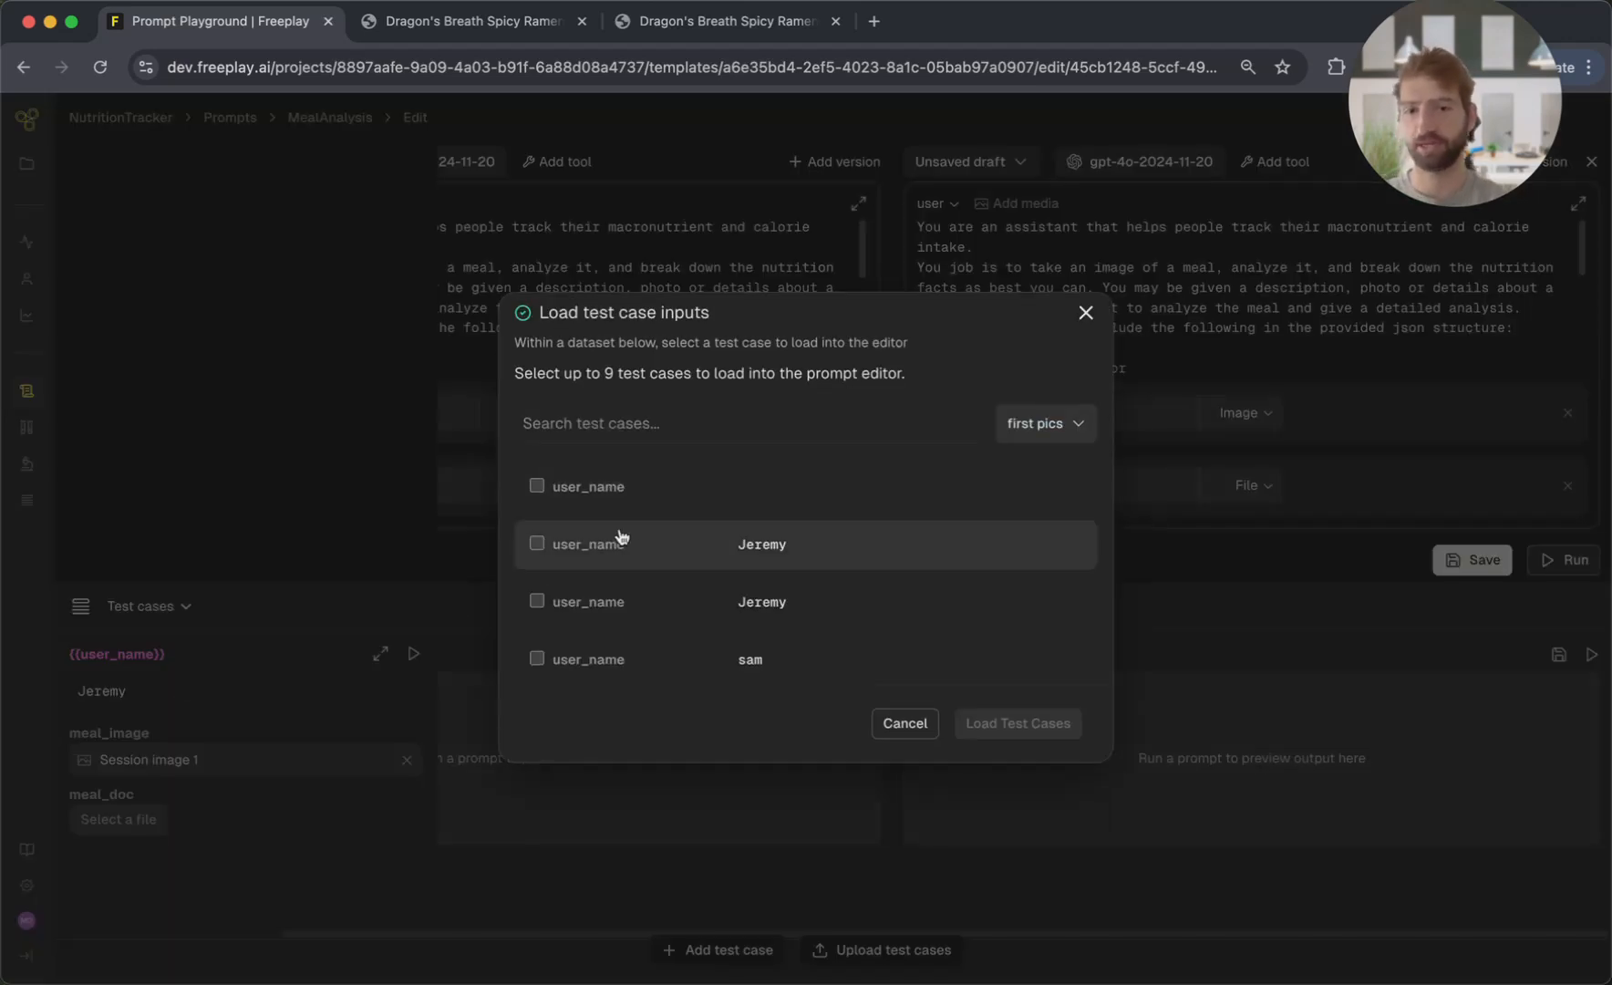
pyautogui.click(1043, 423)
pyautogui.click(1050, 529)
pyautogui.scroll(-1, 707, 576)
pyautogui.click(536, 653)
pyautogui.click(539, 596)
pyautogui.click(1018, 890)
pyautogui.scroll(-2, 601, 818)
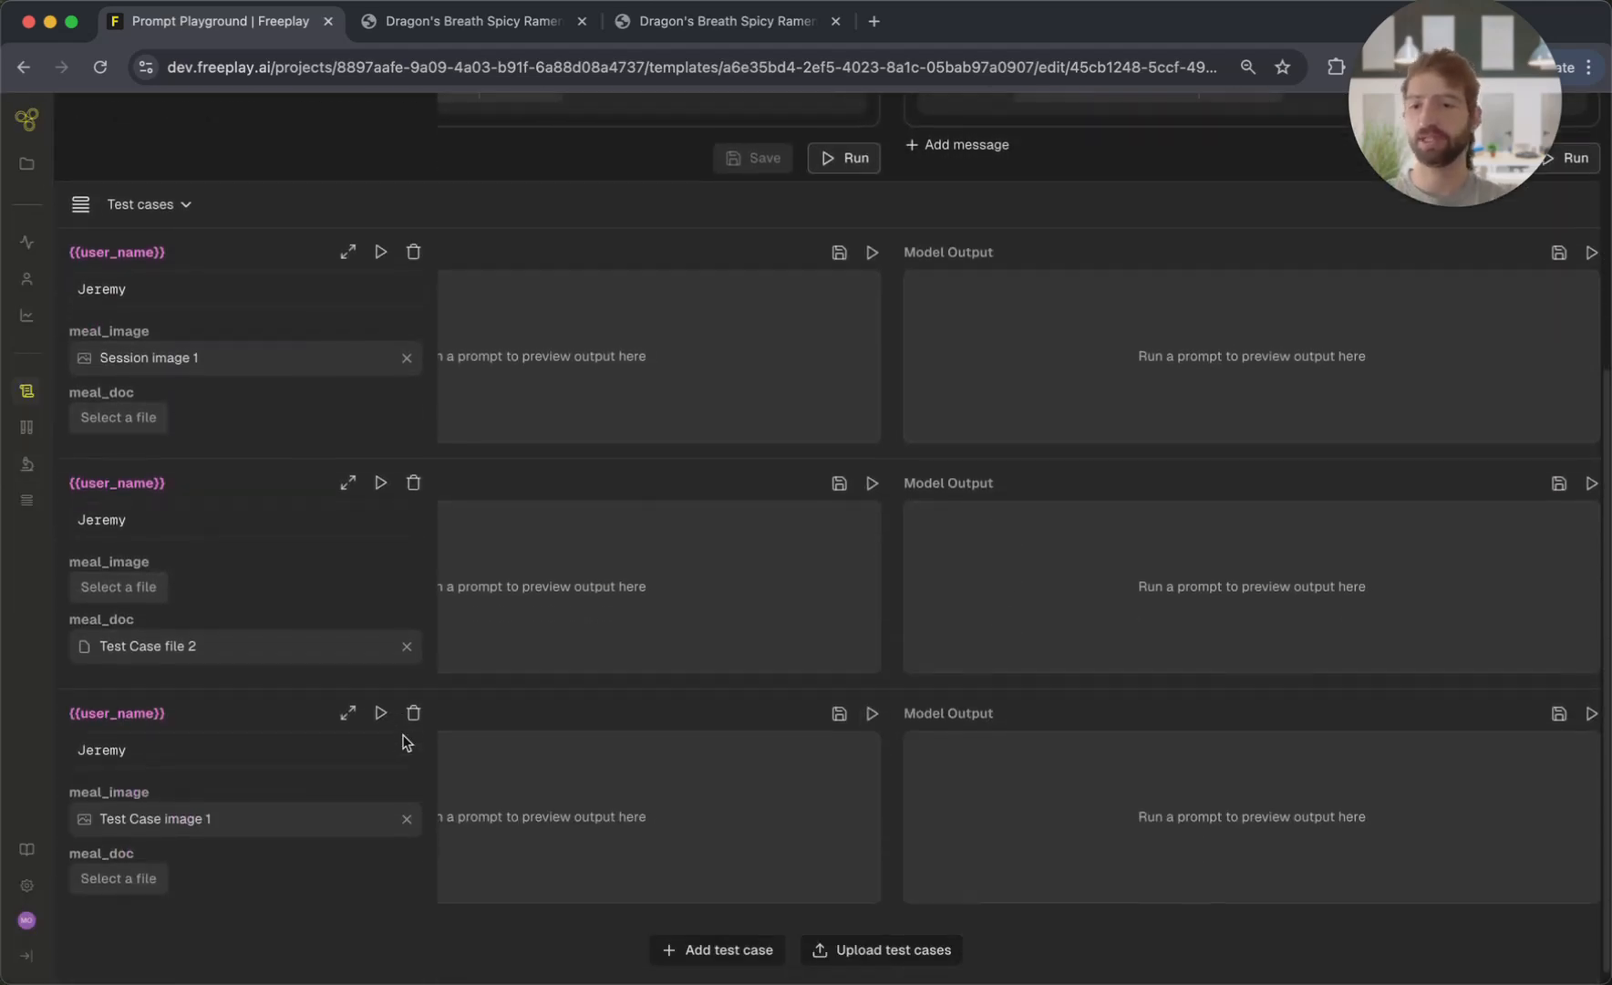
# Add a new test case with meal2.jpg as its meal_image and meal2.pdf as its meal_doc from the day1 folder.
pyautogui.click(700, 948)
pyautogui.scroll(-3, 264, 851)
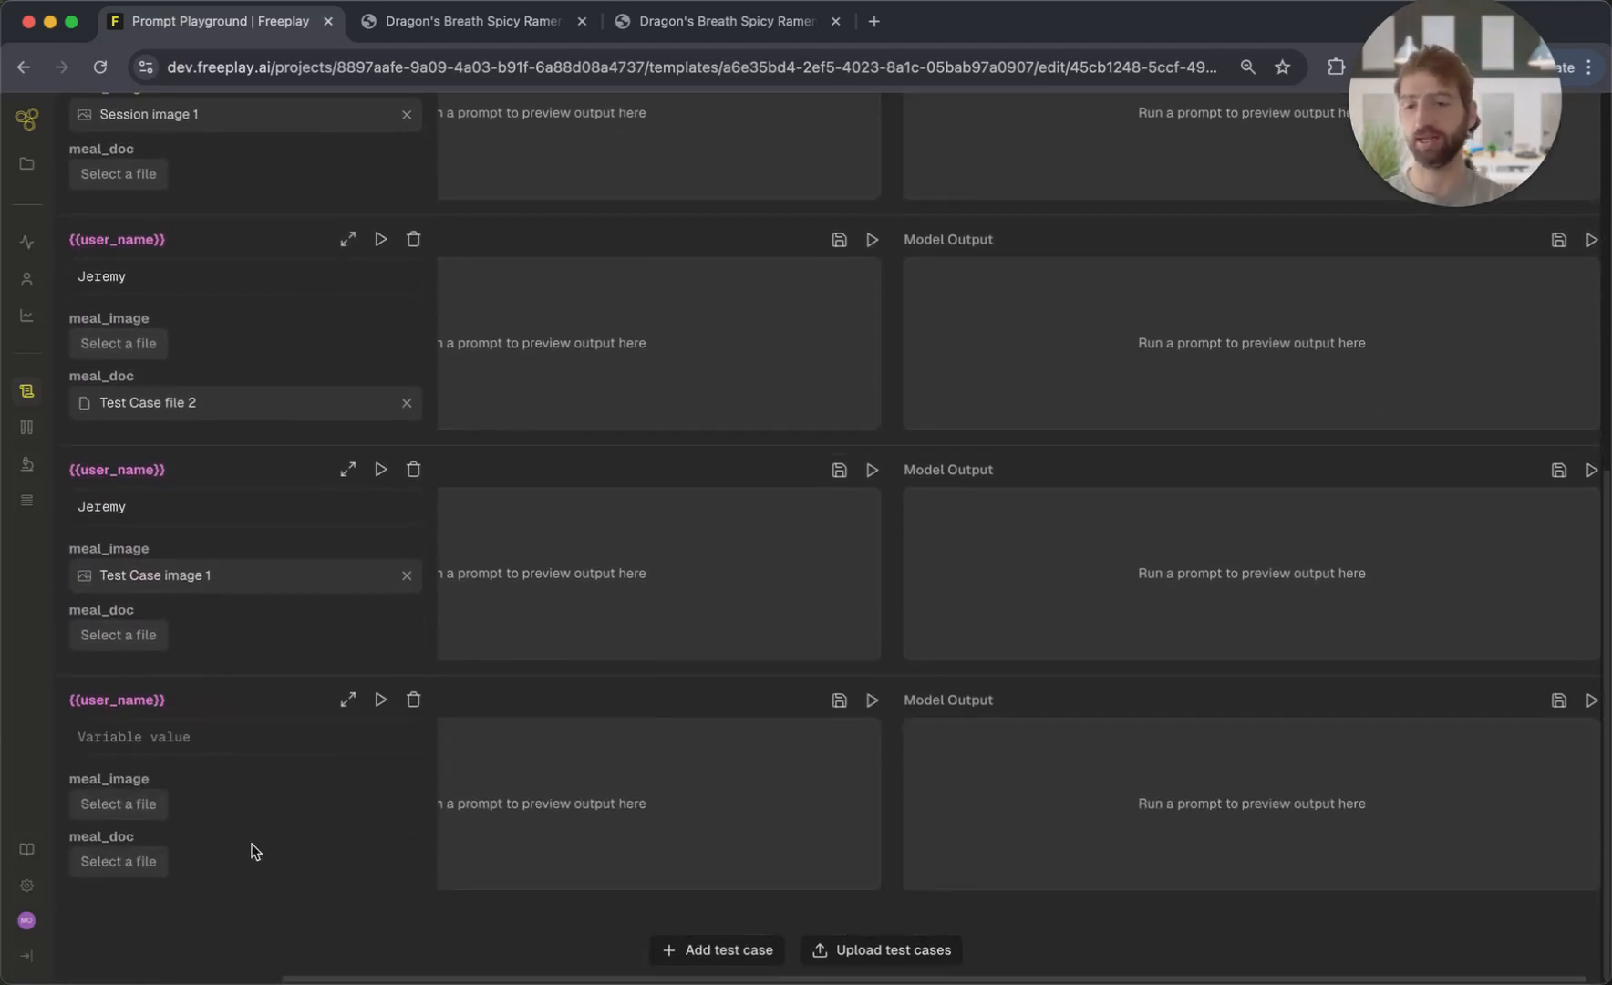
pyautogui.click(117, 813)
pyautogui.click(755, 394)
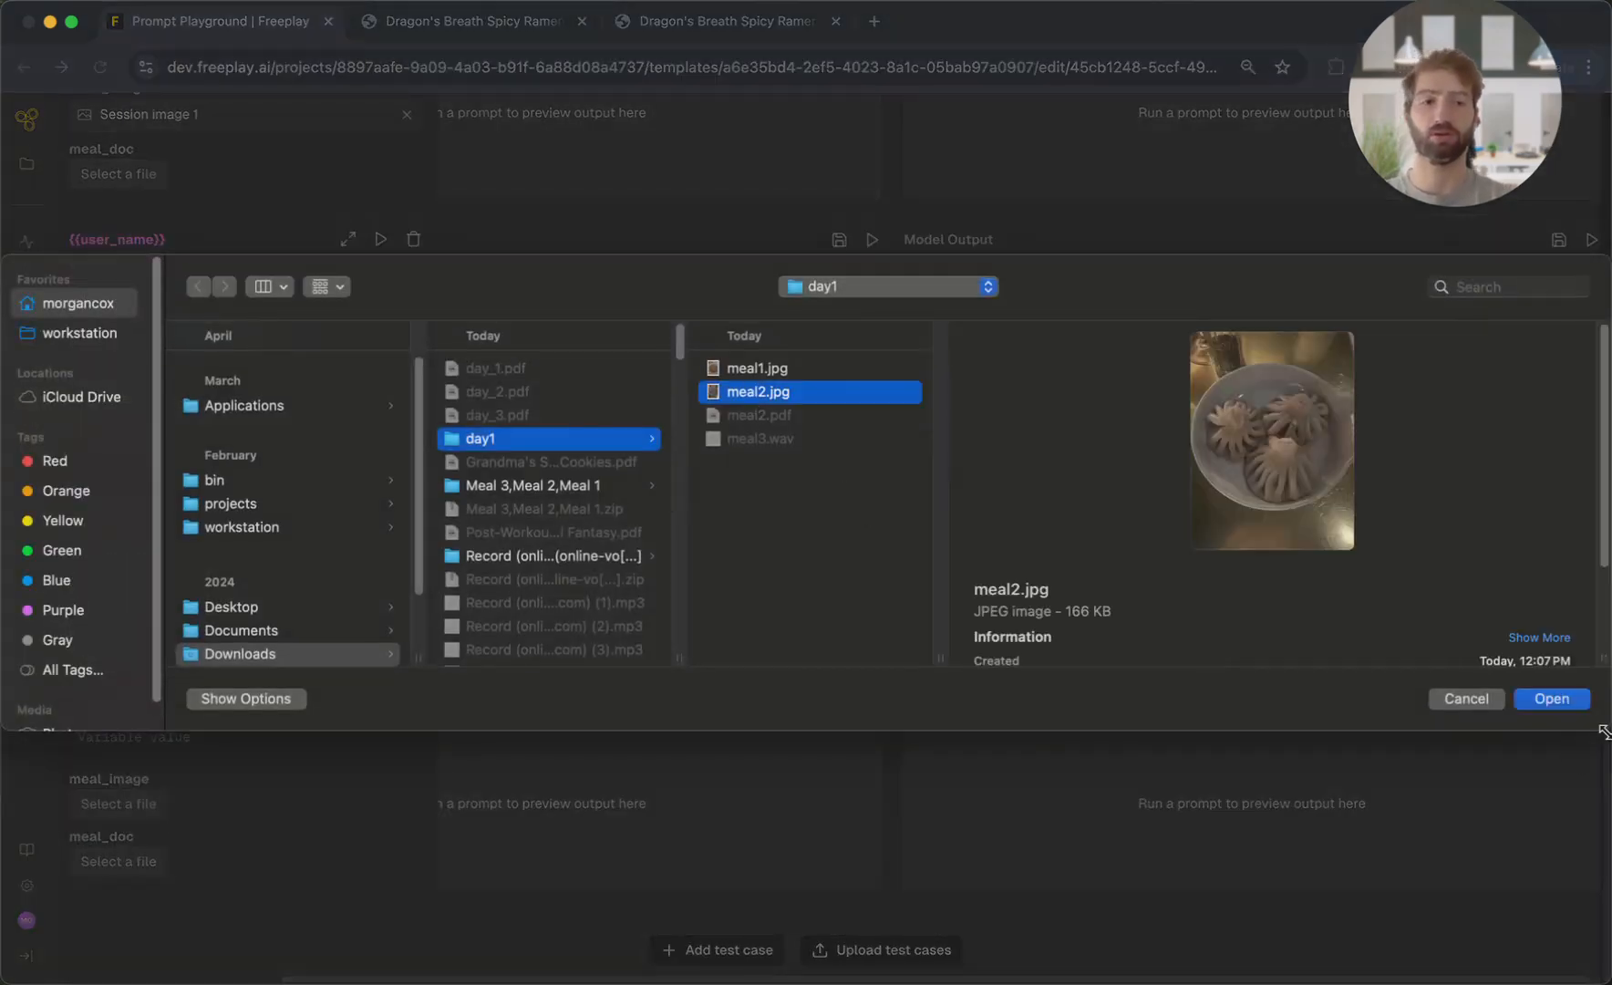
pyautogui.click(1561, 699)
pyautogui.click(128, 864)
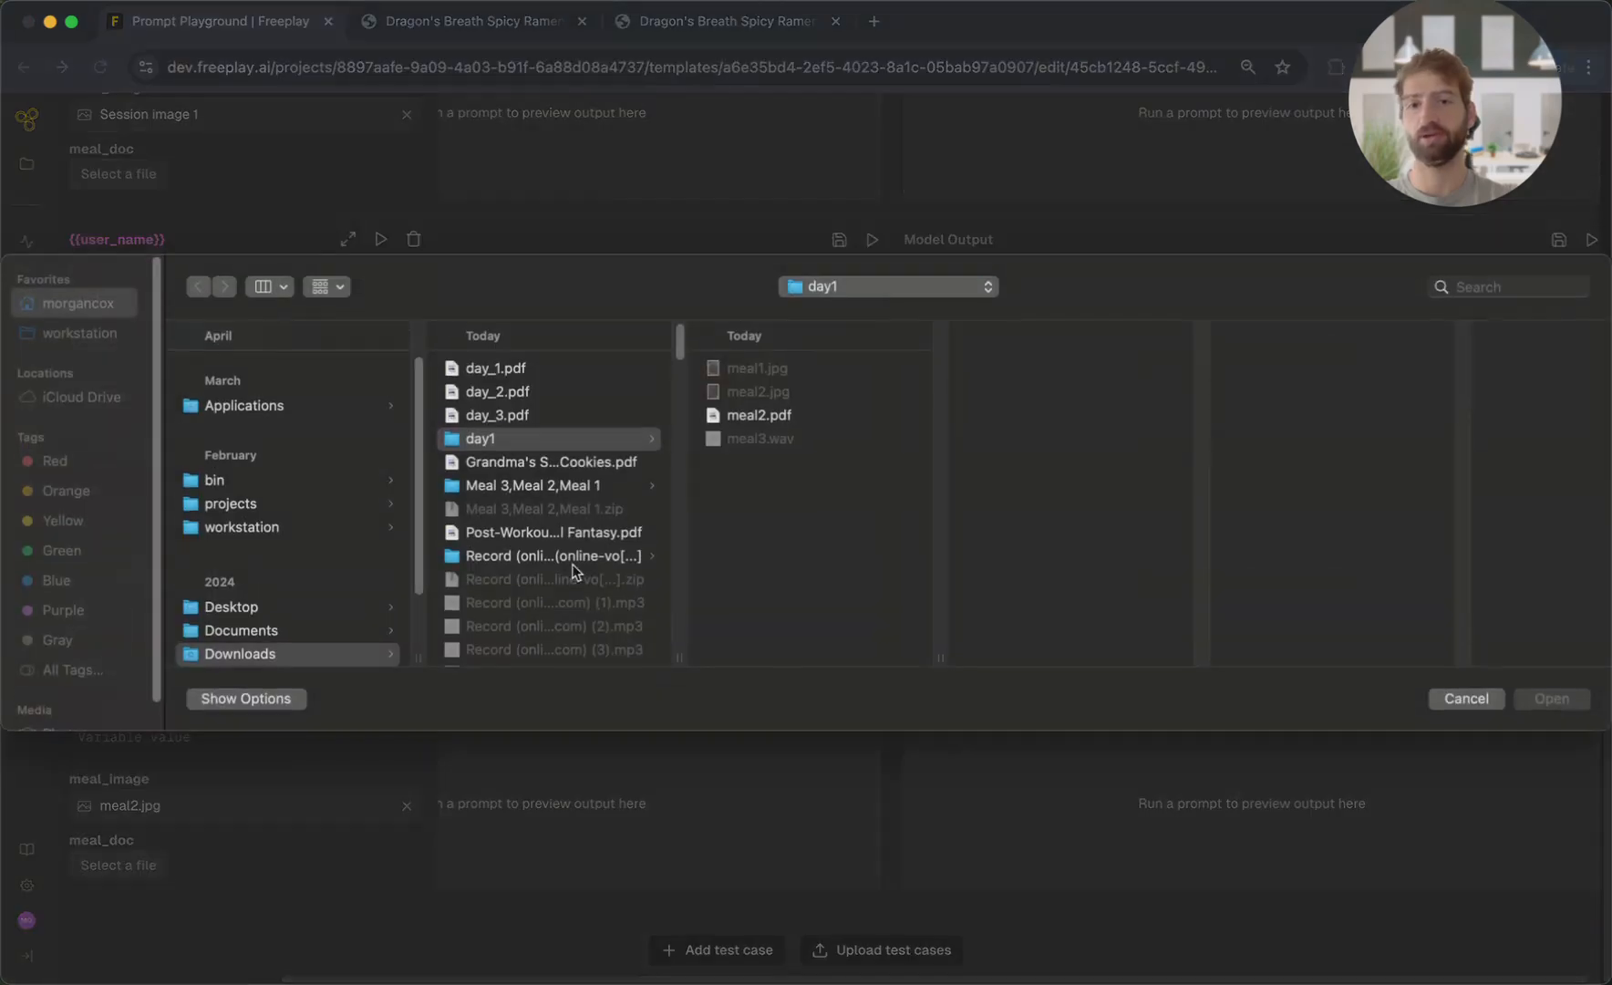
pyautogui.click(759, 417)
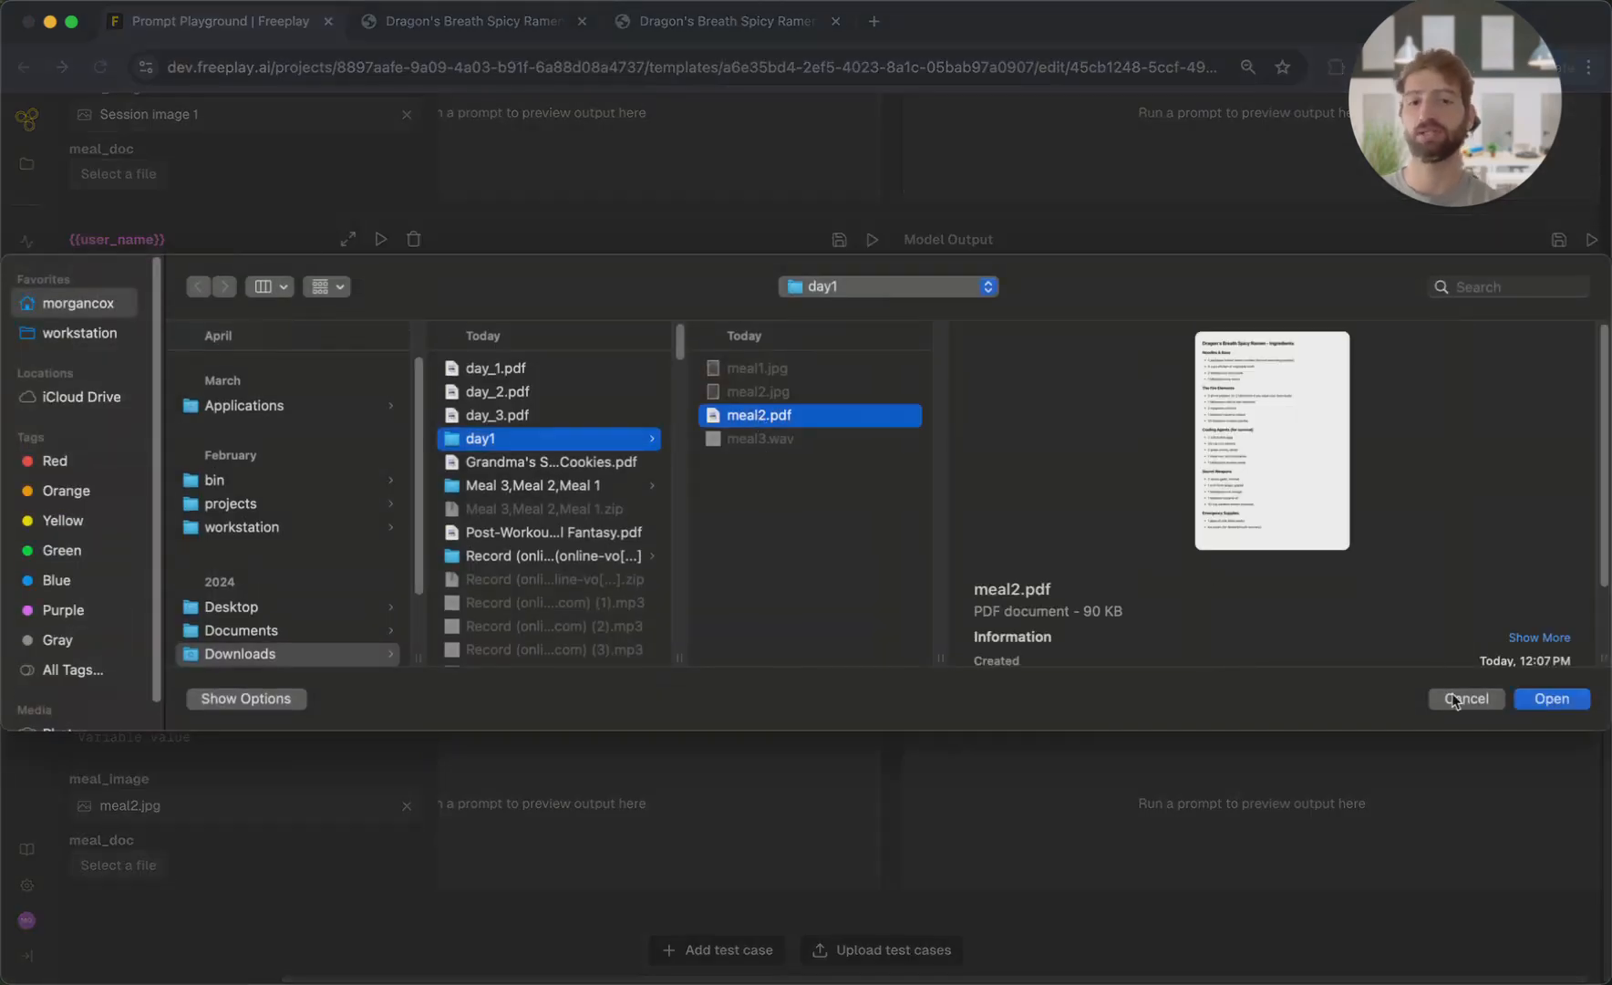
pyautogui.click(1568, 707)
# Run both prompt versions on the test cases and compare their outputs side by side.
pyautogui.scroll(10, 828, 680)
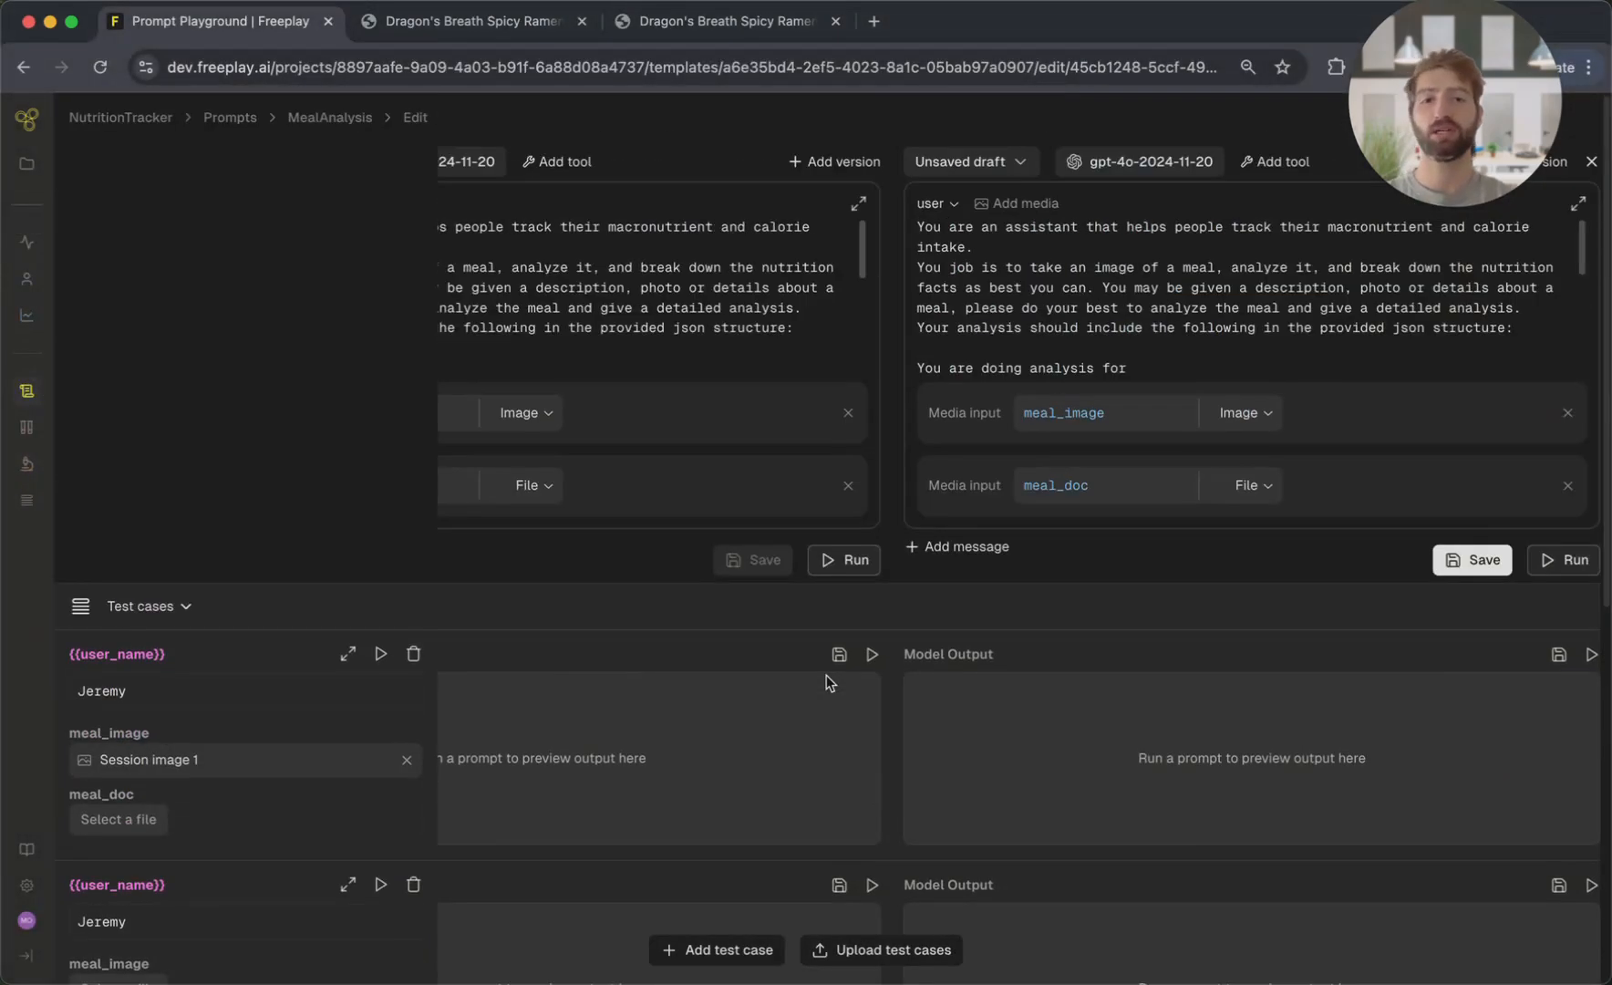
pyautogui.click(855, 559)
pyautogui.click(1571, 560)
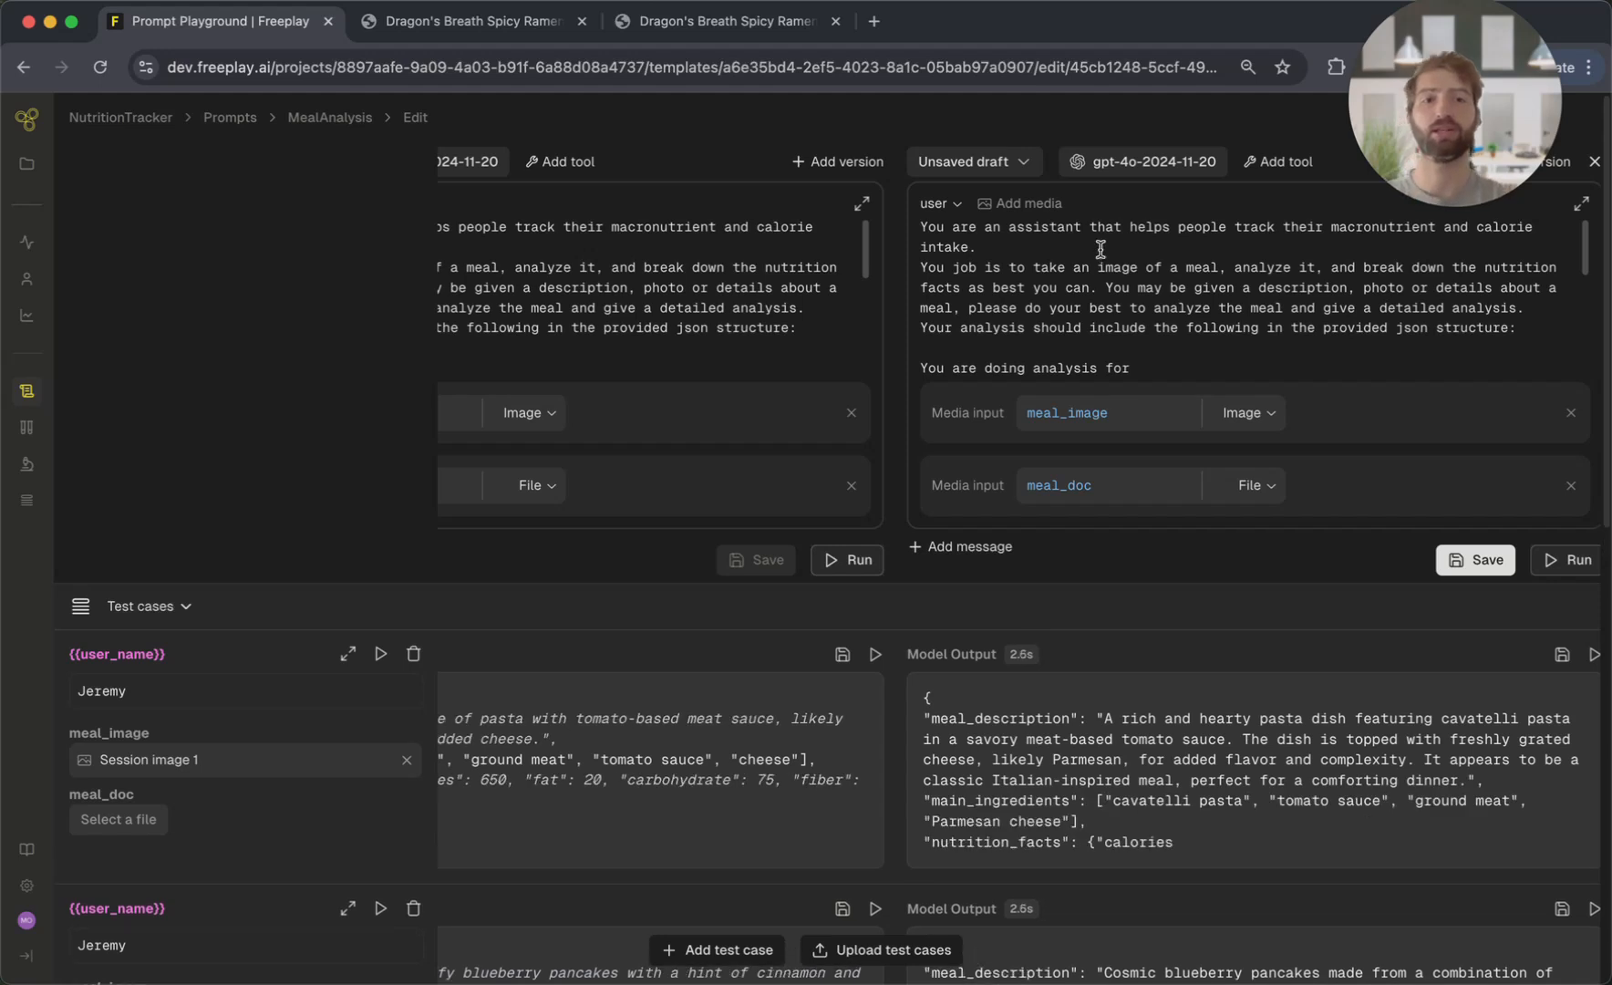
pyautogui.hscroll(-3, 998, 301)
pyautogui.scroll(-3, 1172, 319)
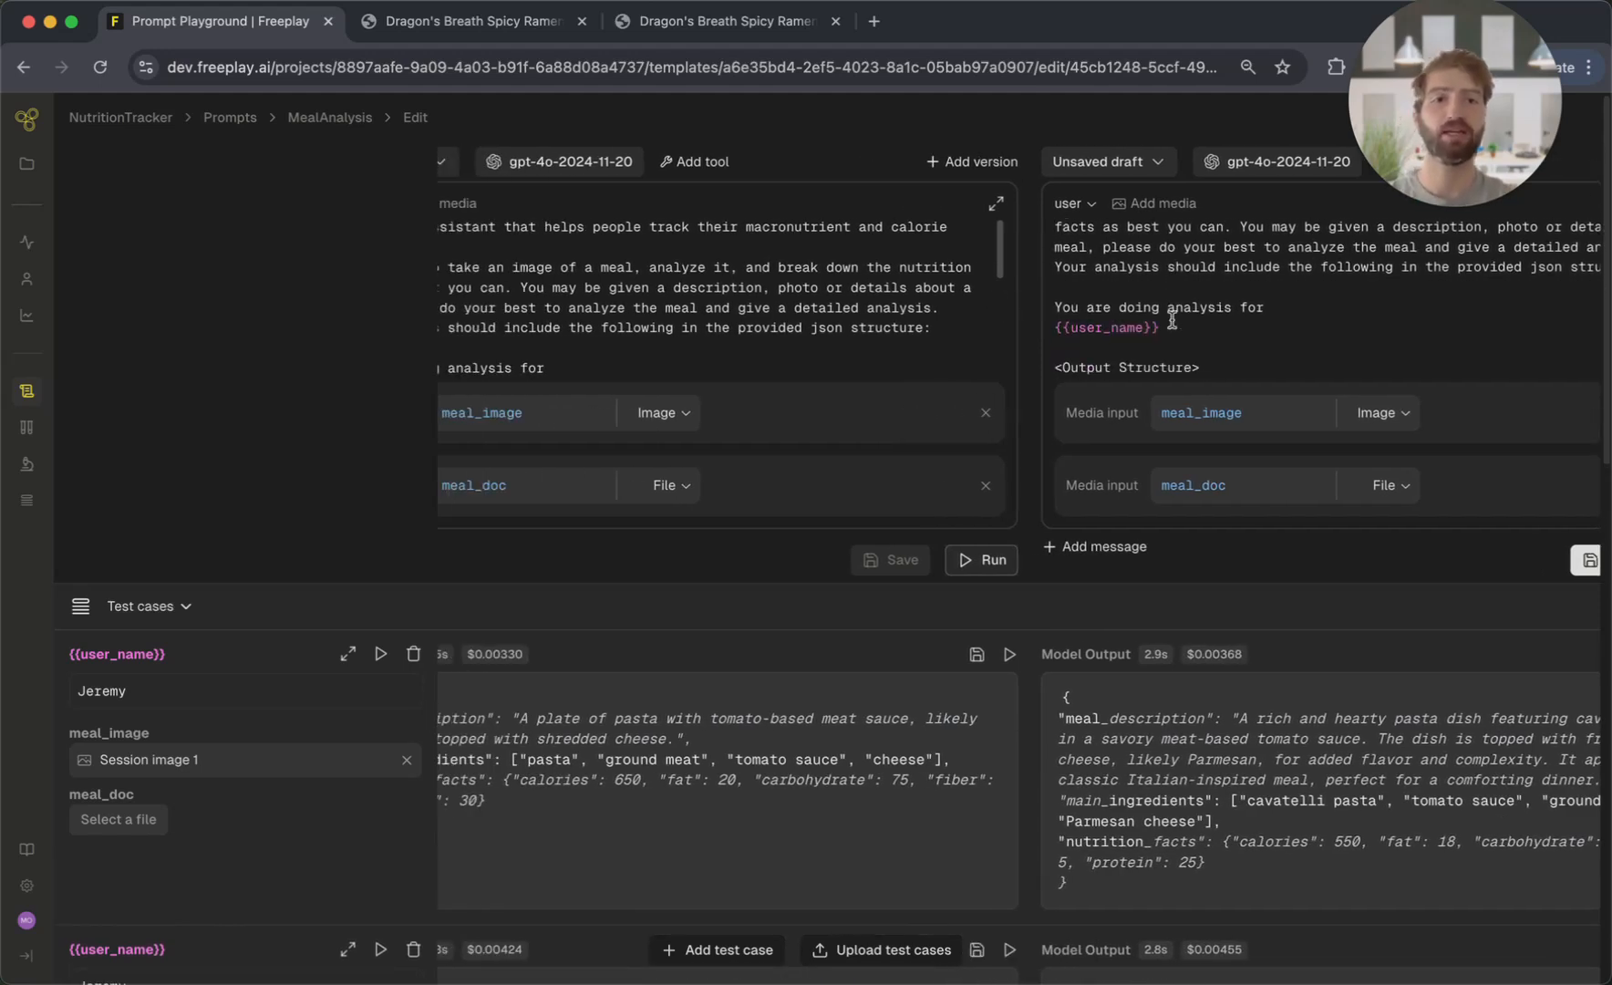
pyautogui.scroll(3, 1172, 320)
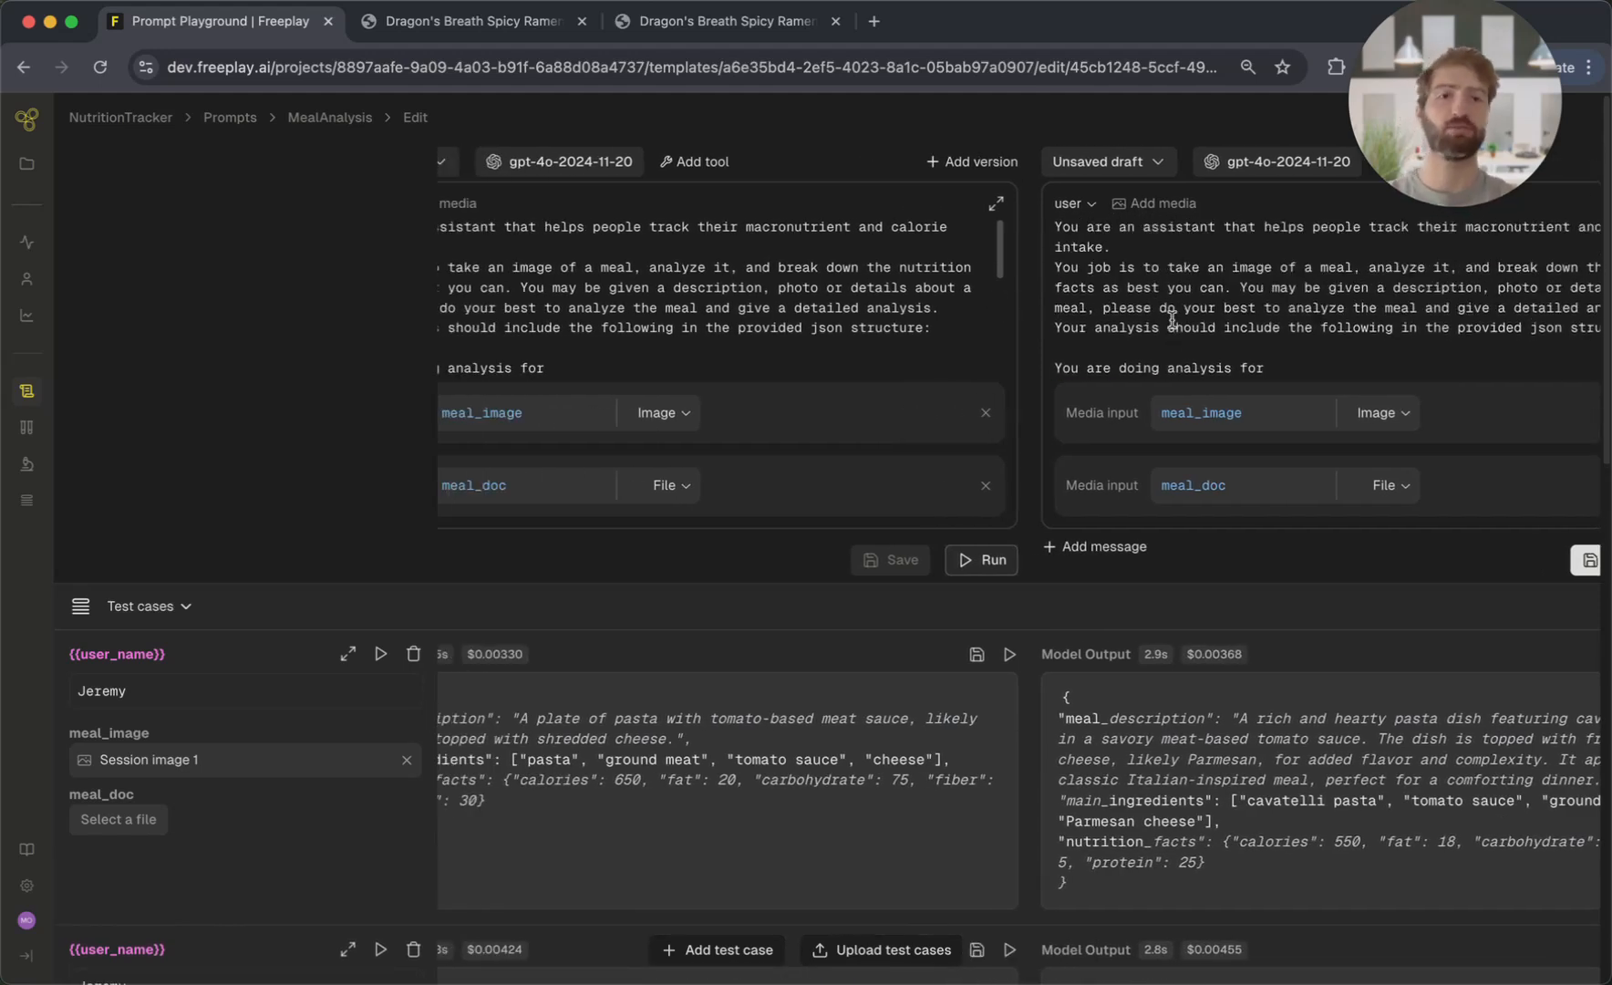
# Examine both prompt versions' meal descriptions, ingredients and nutrition facts across the image and document test cases.
pyautogui.scroll(-5, 870, 511)
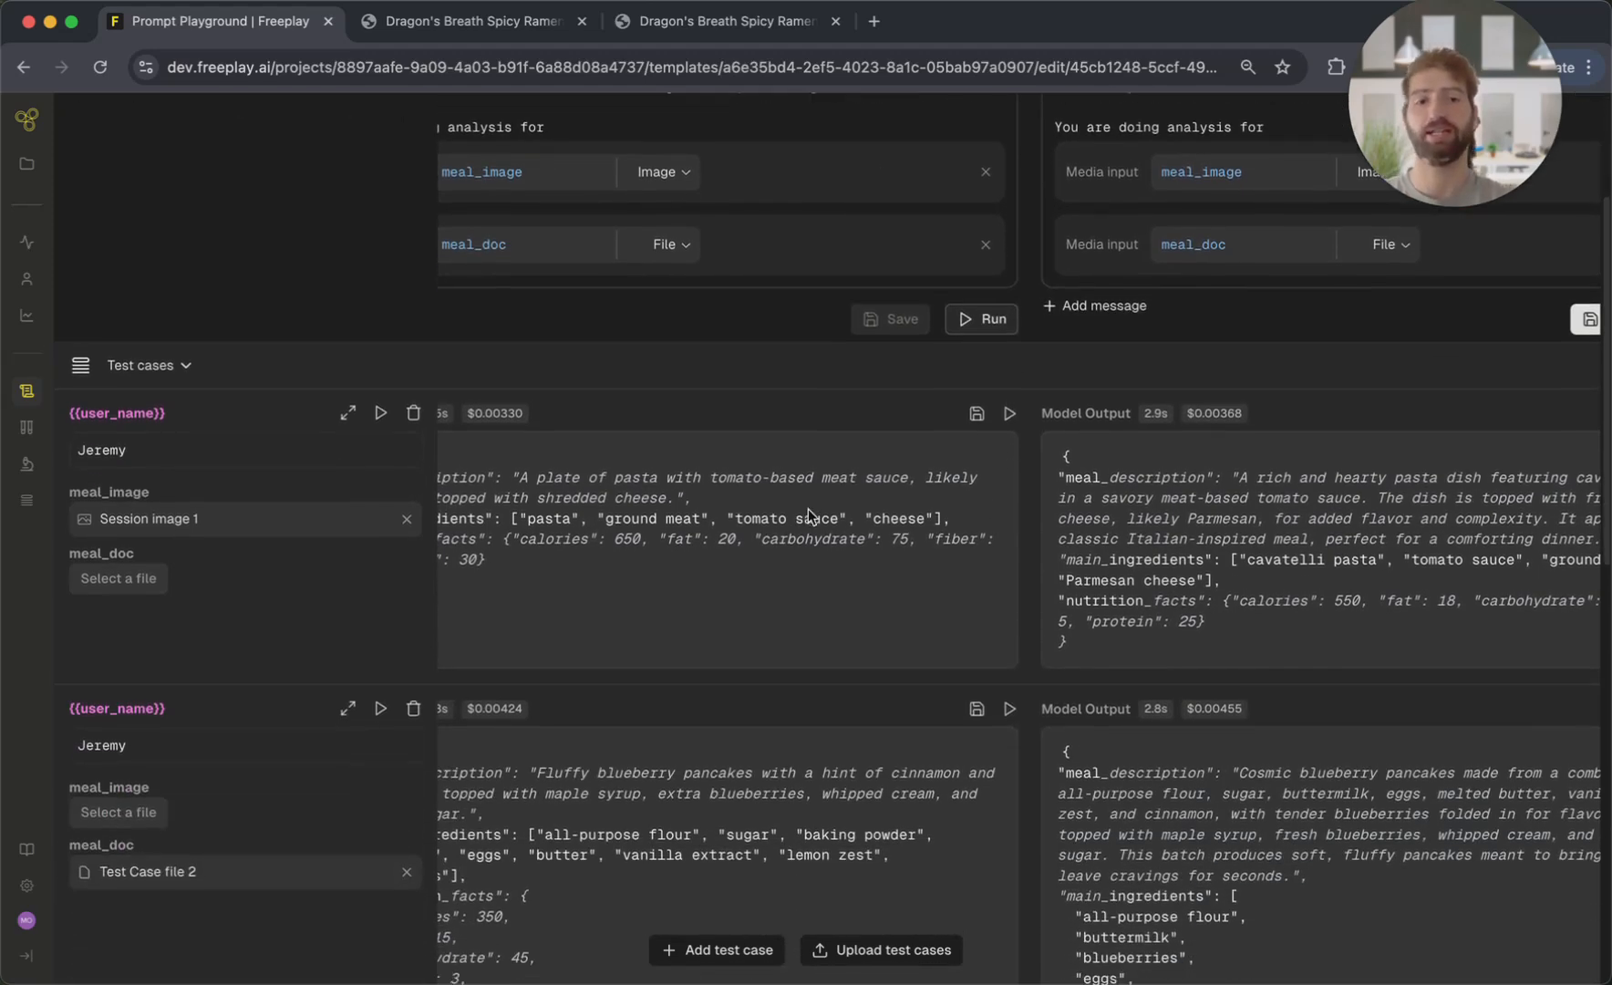
pyautogui.hscroll(5, 1039, 483)
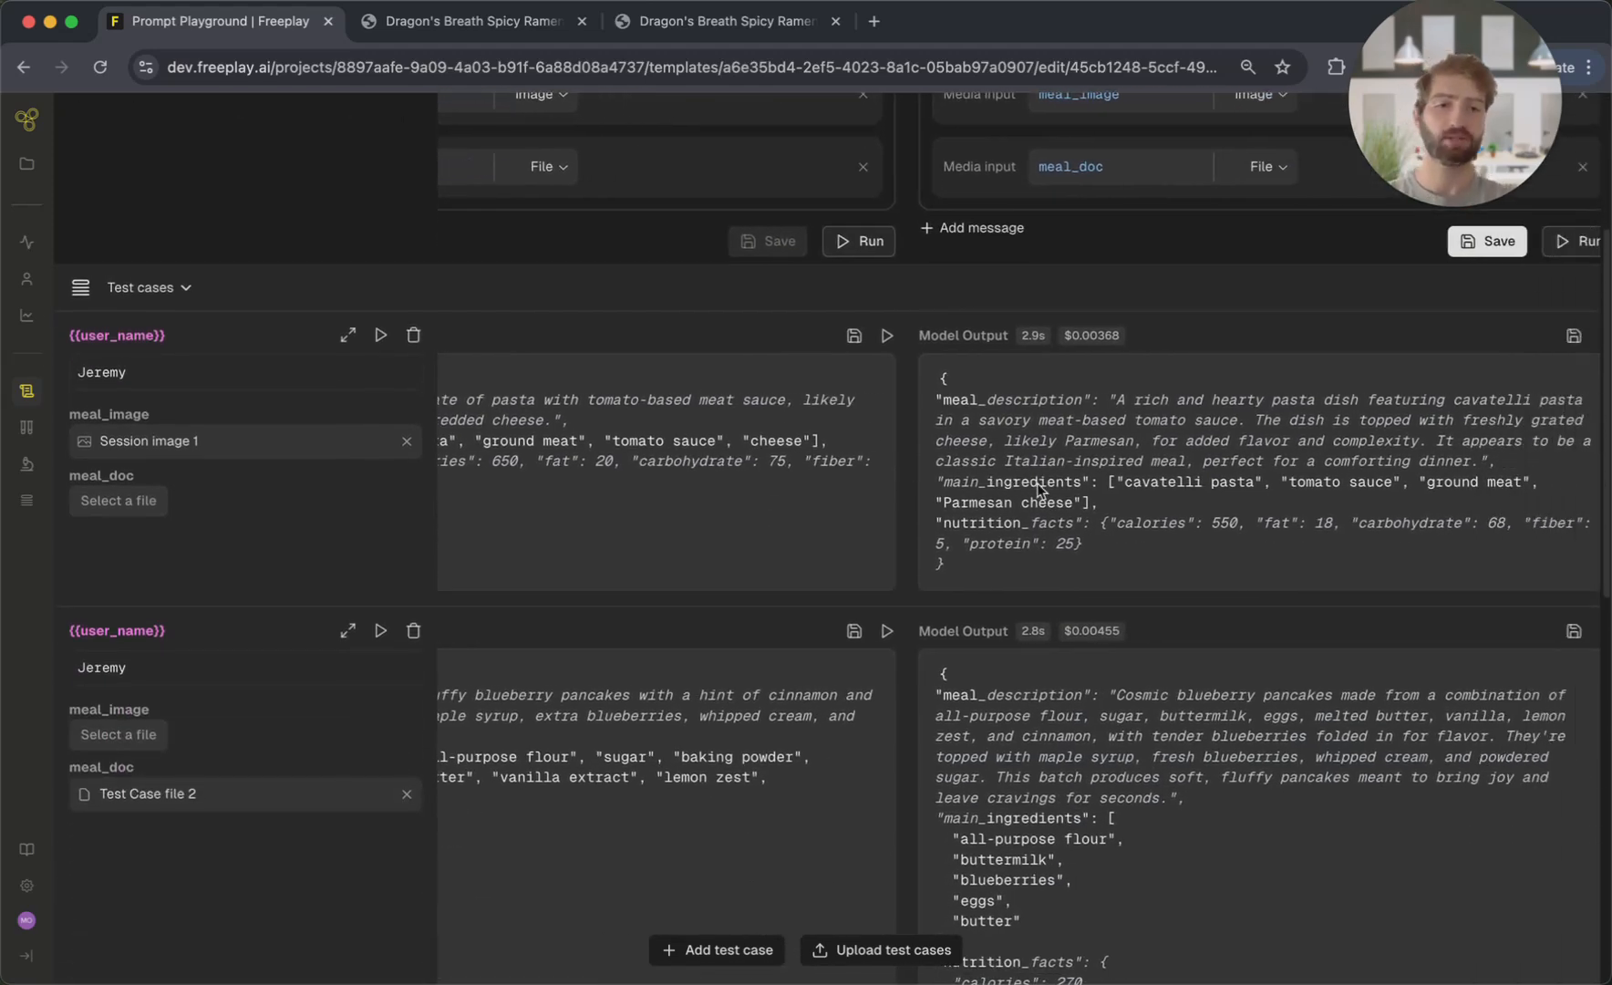
pyautogui.hscroll(-5, 1038, 483)
pyautogui.hscroll(-2, 1038, 484)
pyautogui.scroll(-5, 1315, 573)
pyautogui.scroll(-3, 1314, 572)
pyautogui.hscroll(4, 1315, 575)
pyautogui.hscroll(-2, 1314, 572)
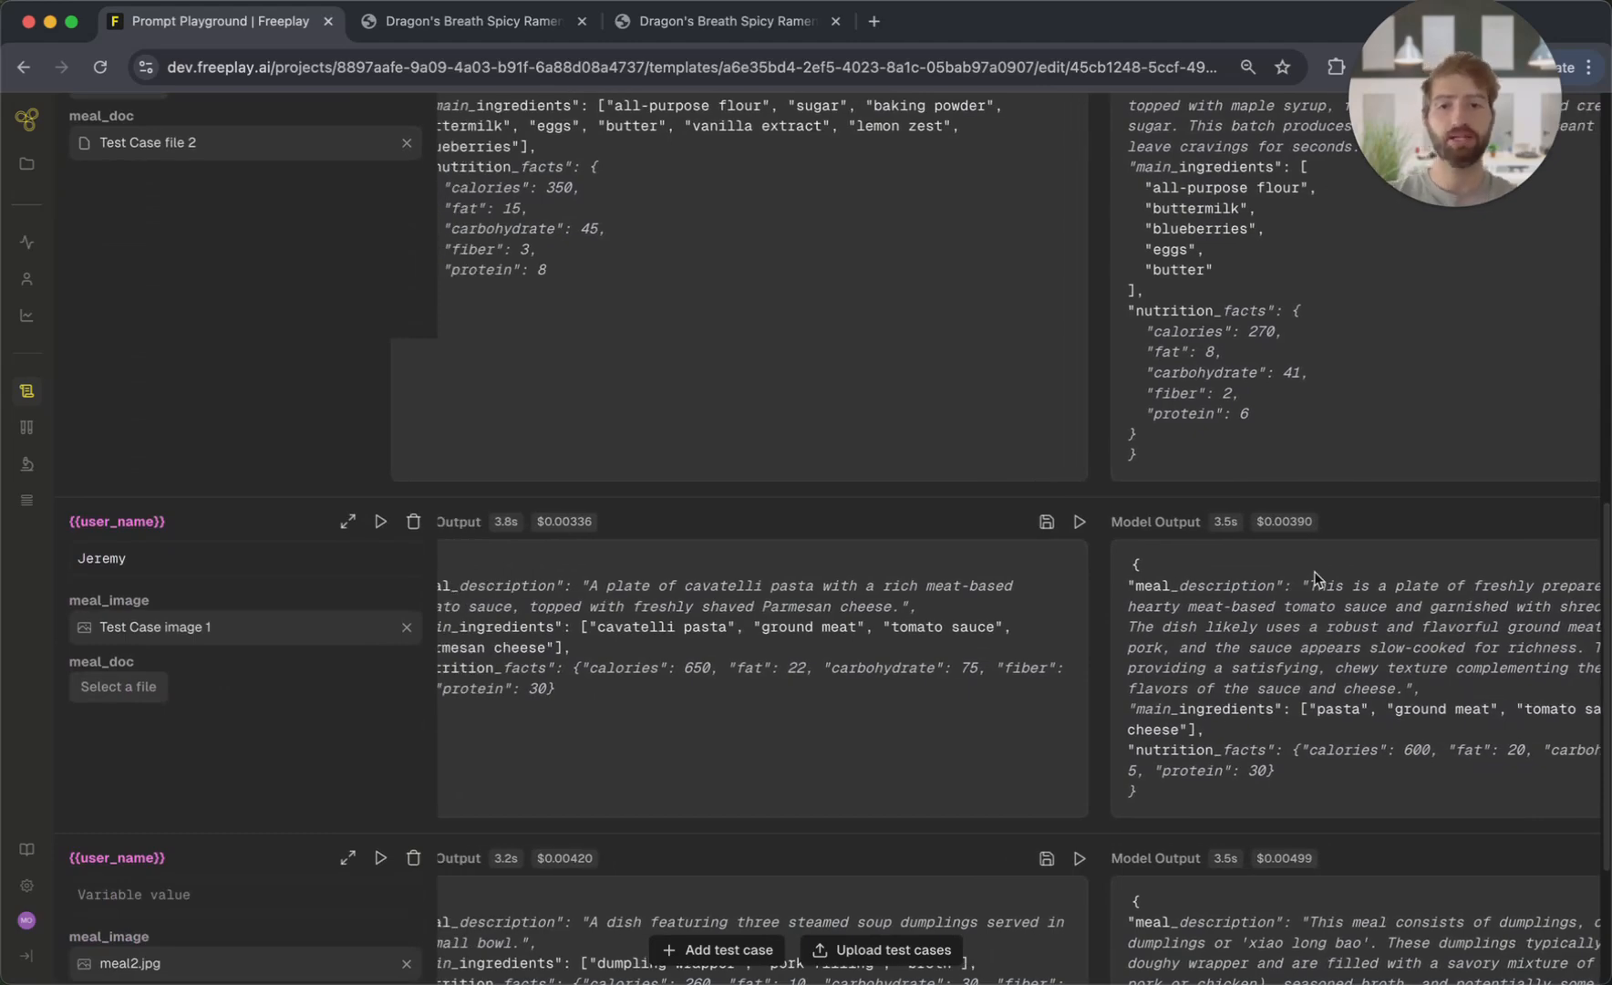
# Save the unsaved draft as a new prompt version without a name or description, and dismiss the launch and deployment options.
pyautogui.scroll(8, 1314, 570)
pyautogui.hscroll(3, 1315, 575)
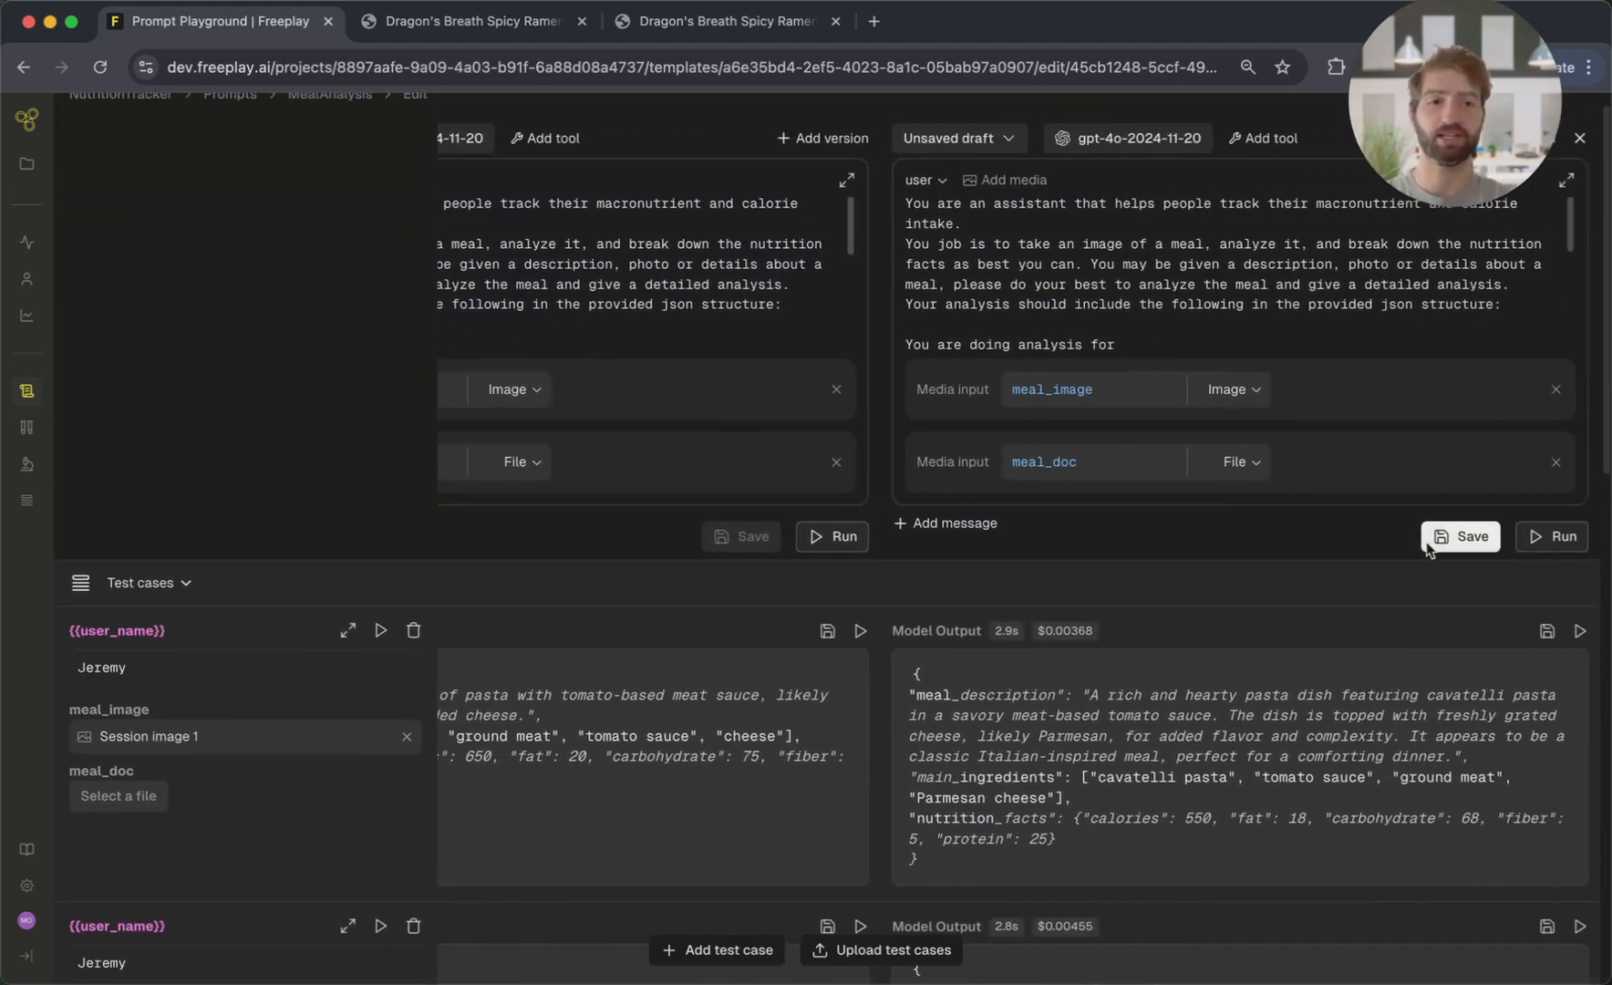
pyautogui.scroll(1, 1313, 552)
pyautogui.click(1440, 562)
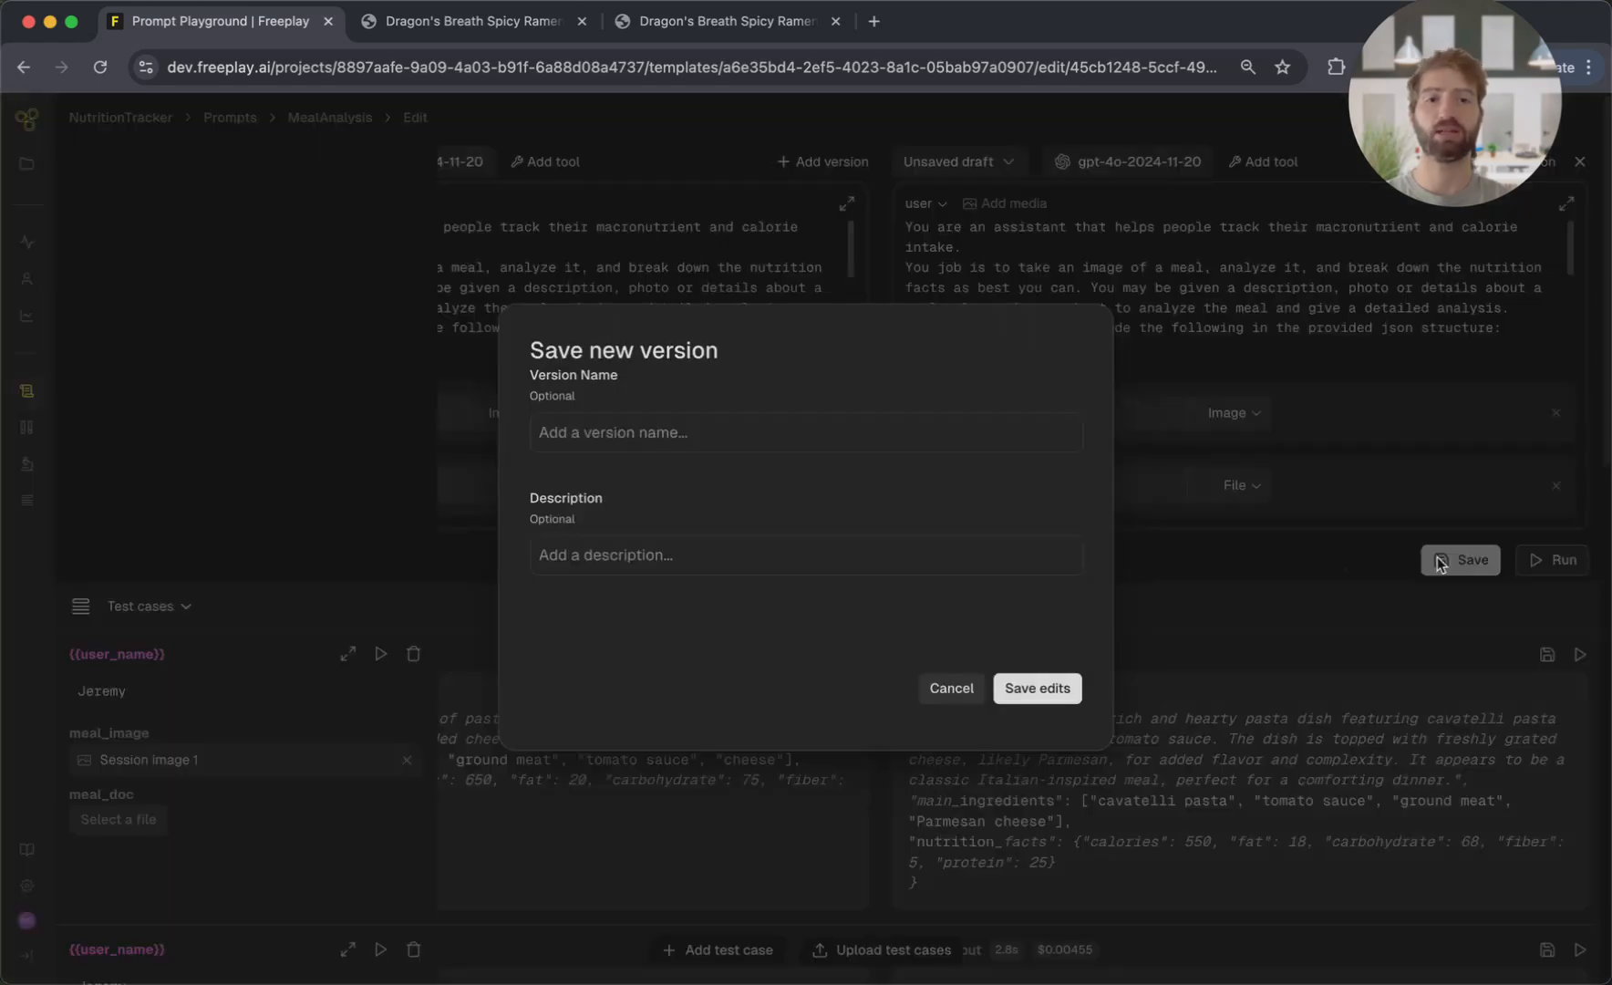
pyautogui.click(1009, 686)
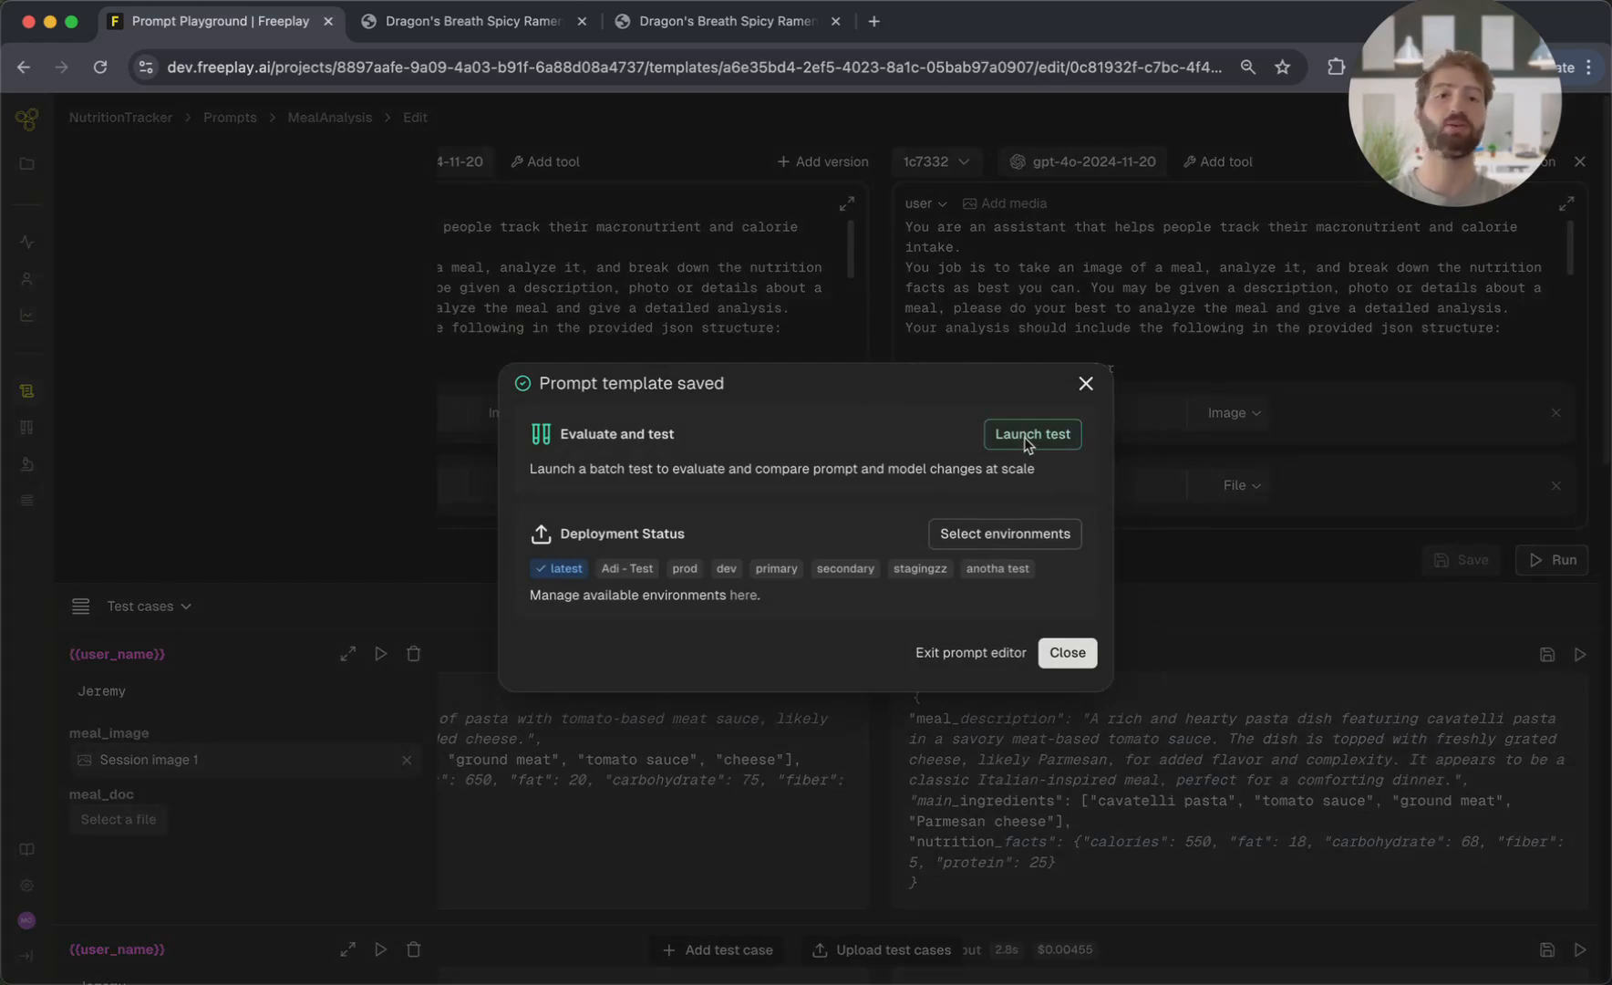
pyautogui.click(1086, 384)
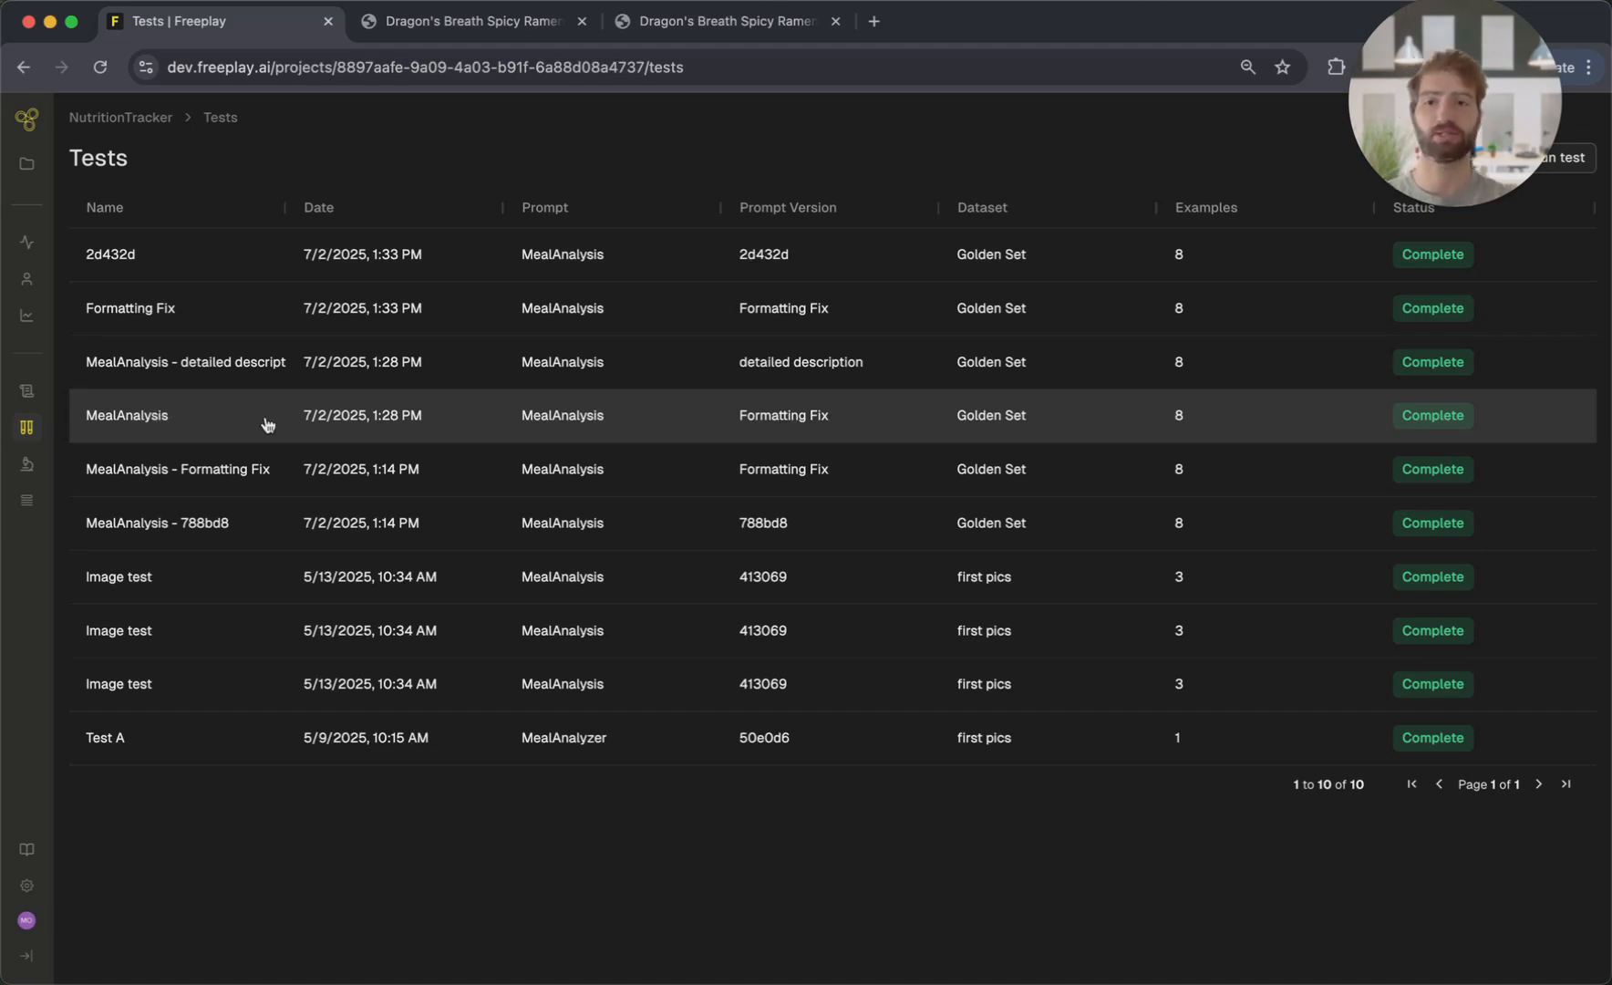
# Open the MealAnalysis test run from 7/2/2025, 1:28 PM and review its evaluation results against the detailed description run.
pyautogui.click(161, 419)
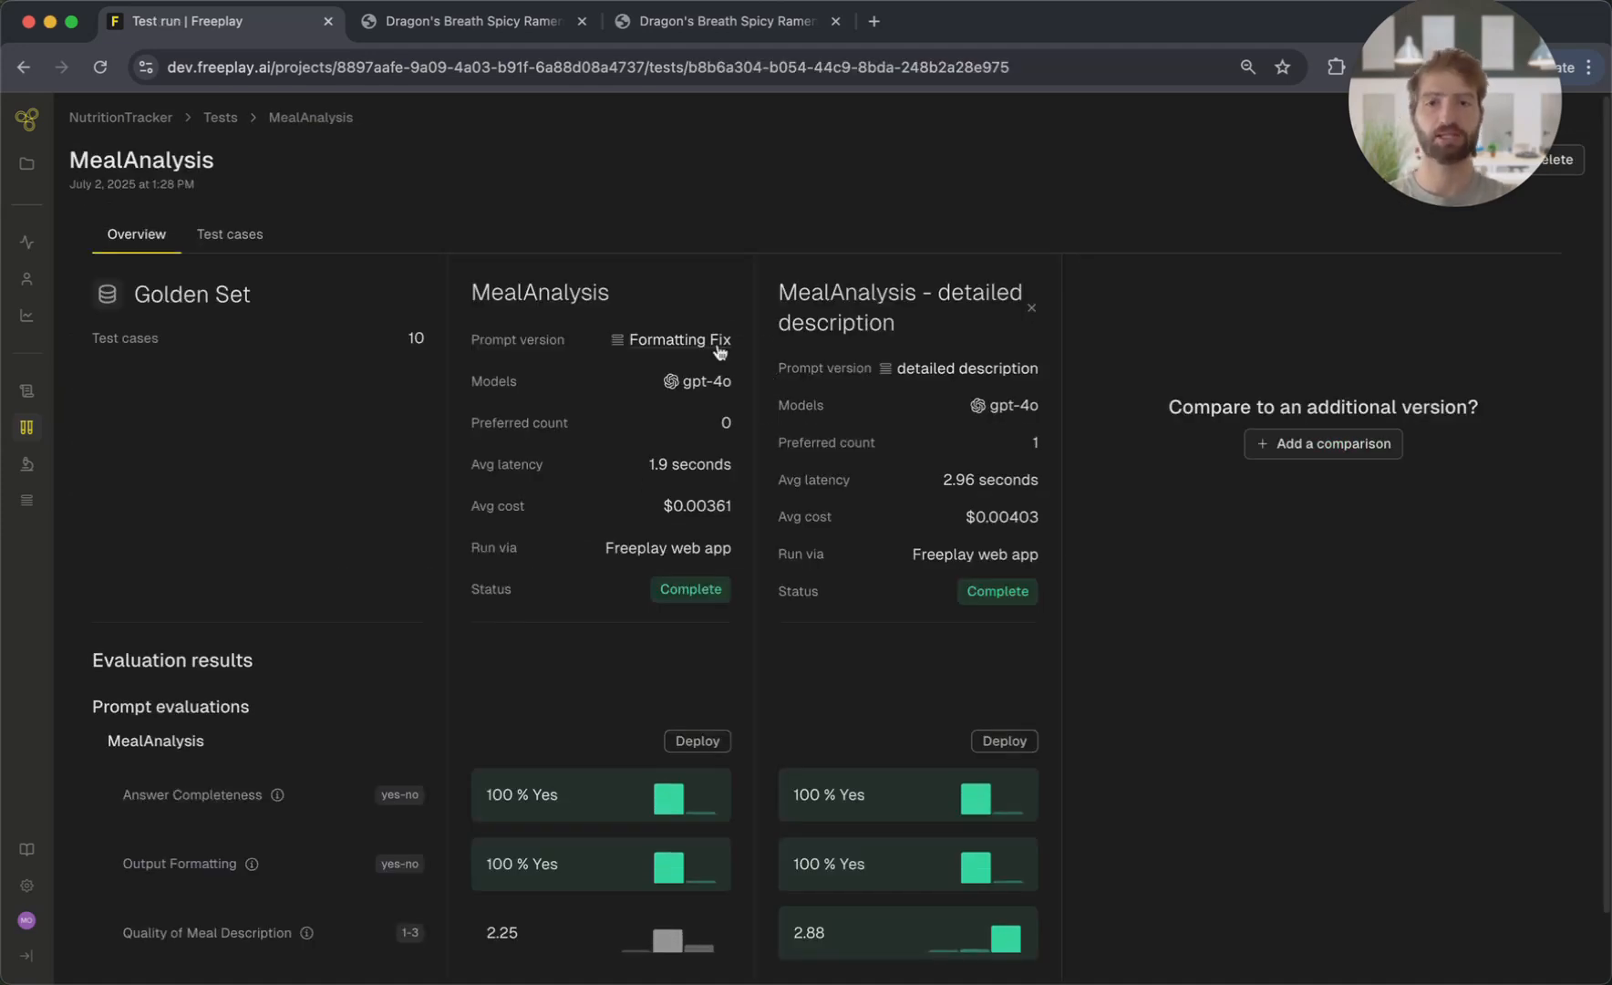
pyautogui.scroll(-2, 694, 637)
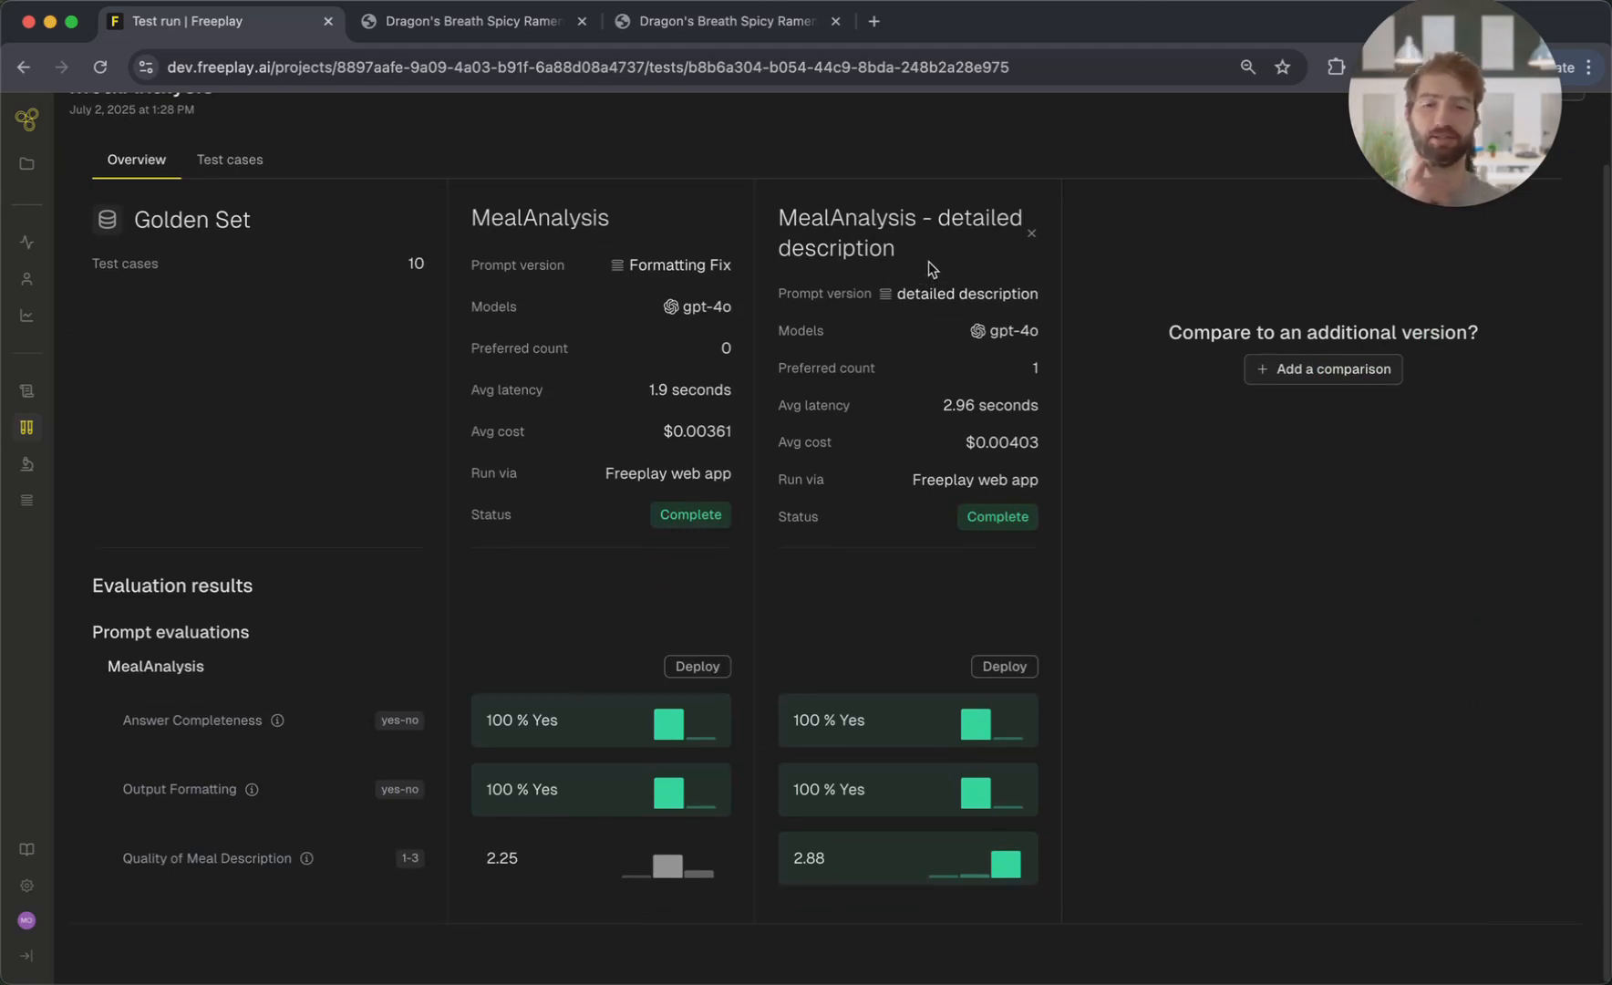
pyautogui.scroll(1, 558, 239)
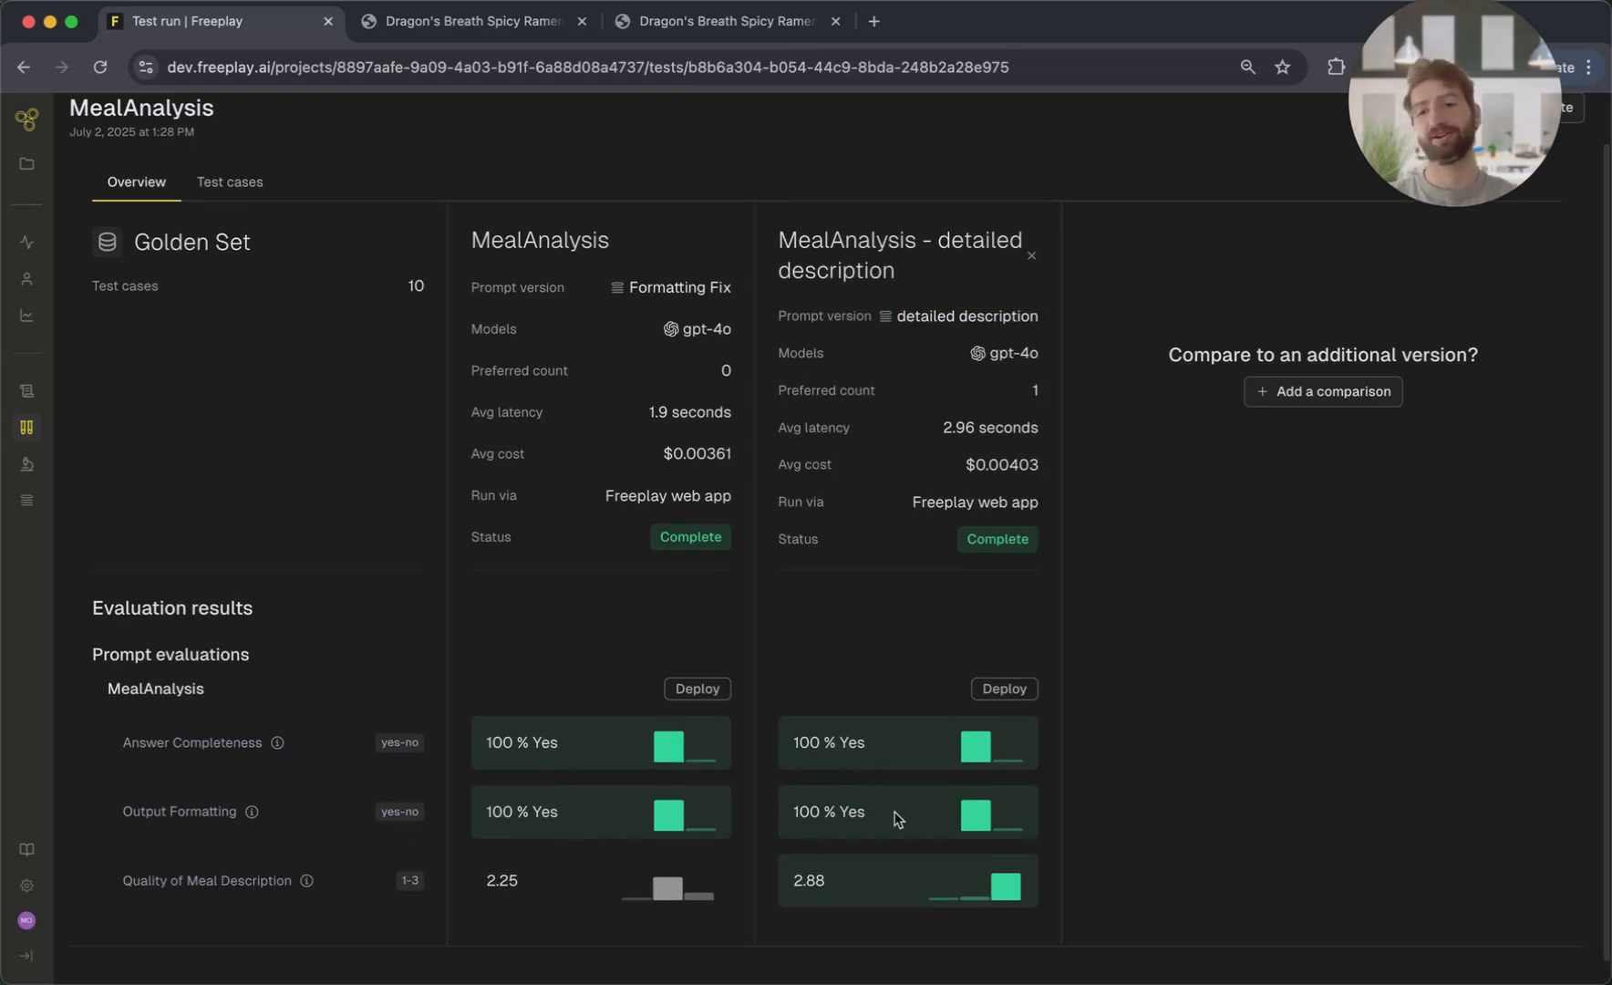
pyautogui.scroll(2, 892, 784)
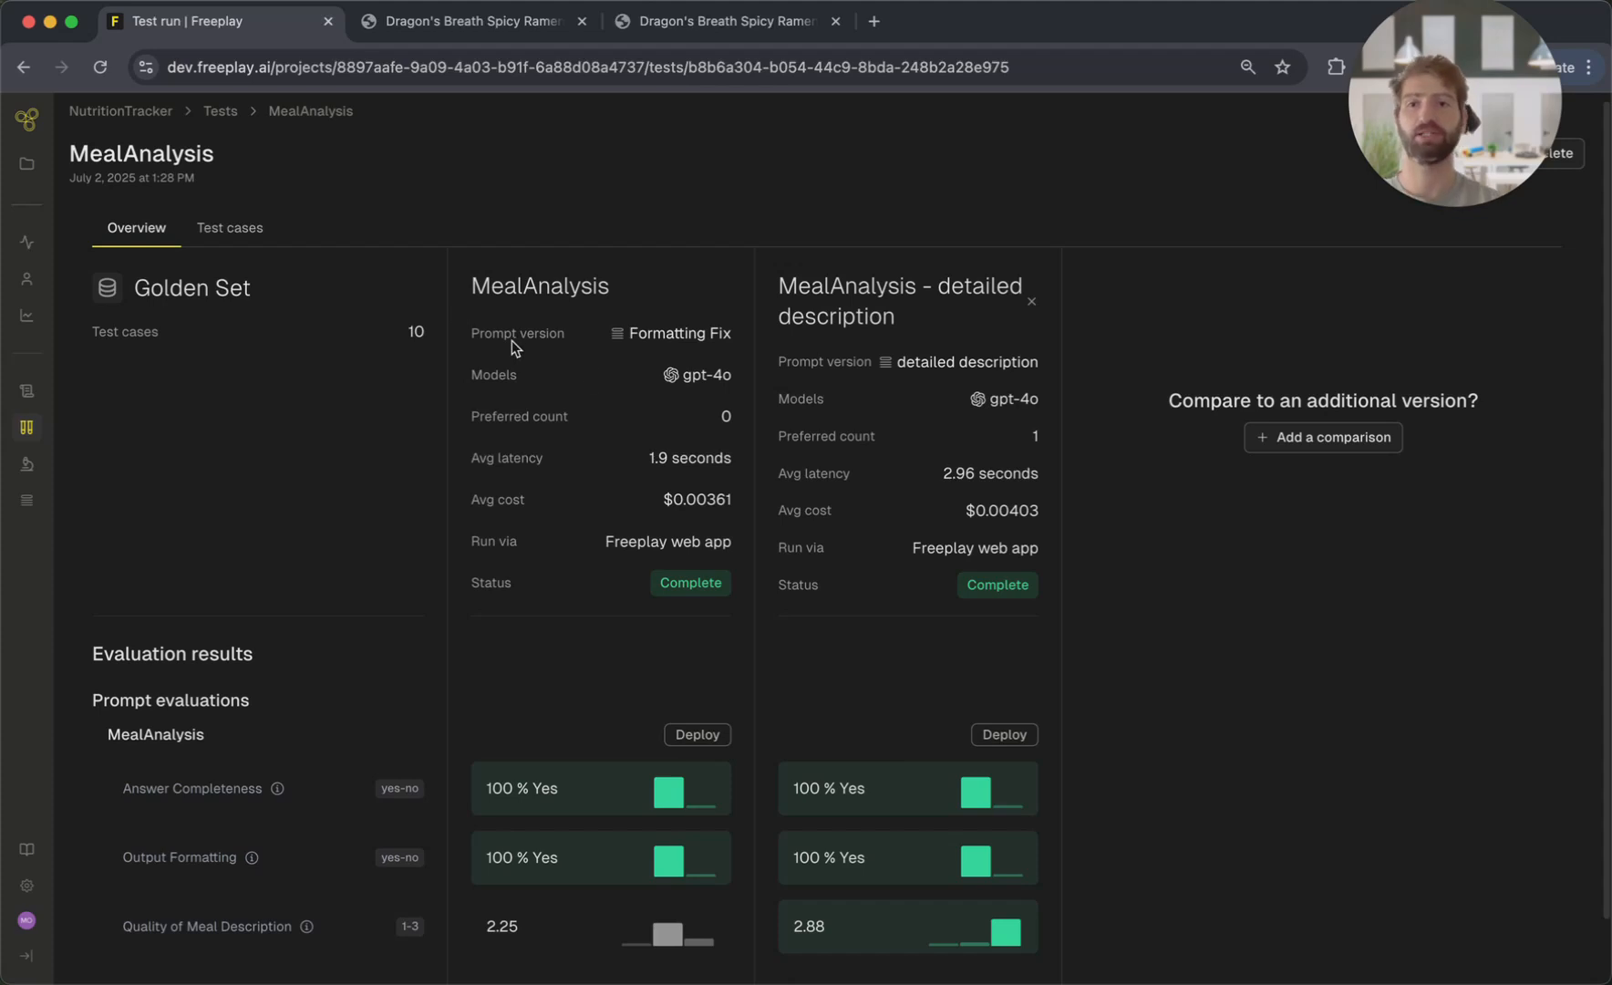
# Open the first test case's side-by-side comparison, advance to the following case, view its attached meal document and return to the comparison.
pyautogui.click(258, 226)
pyautogui.click(666, 515)
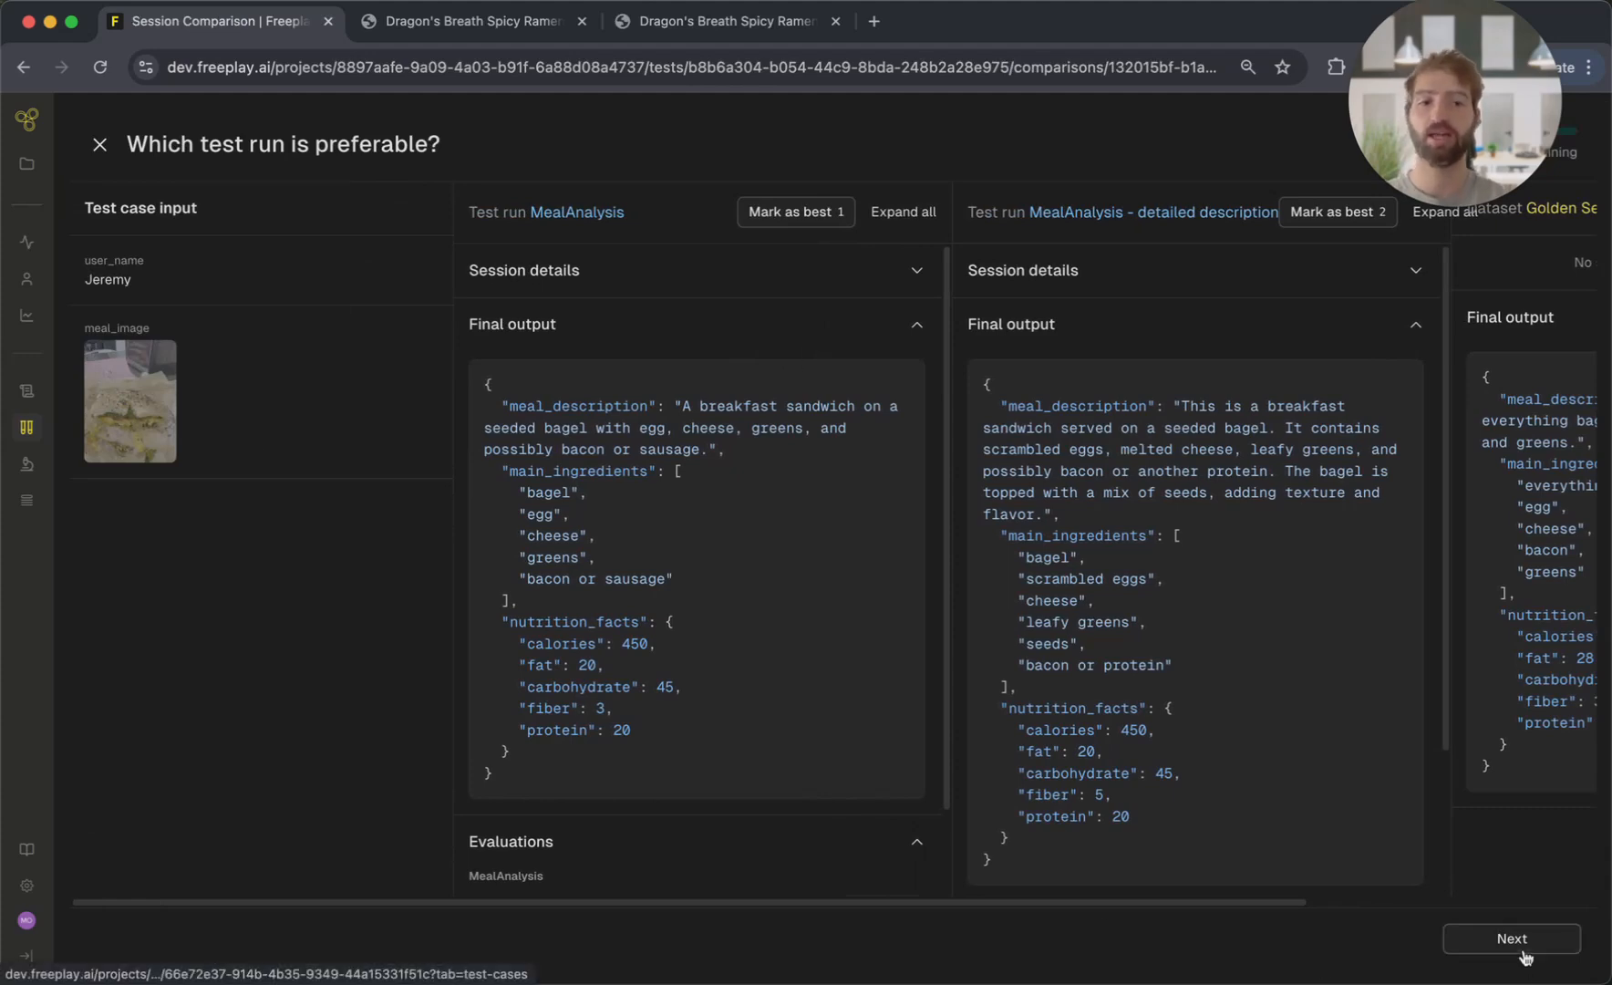
pyautogui.click(1459, 930)
pyautogui.click(143, 356)
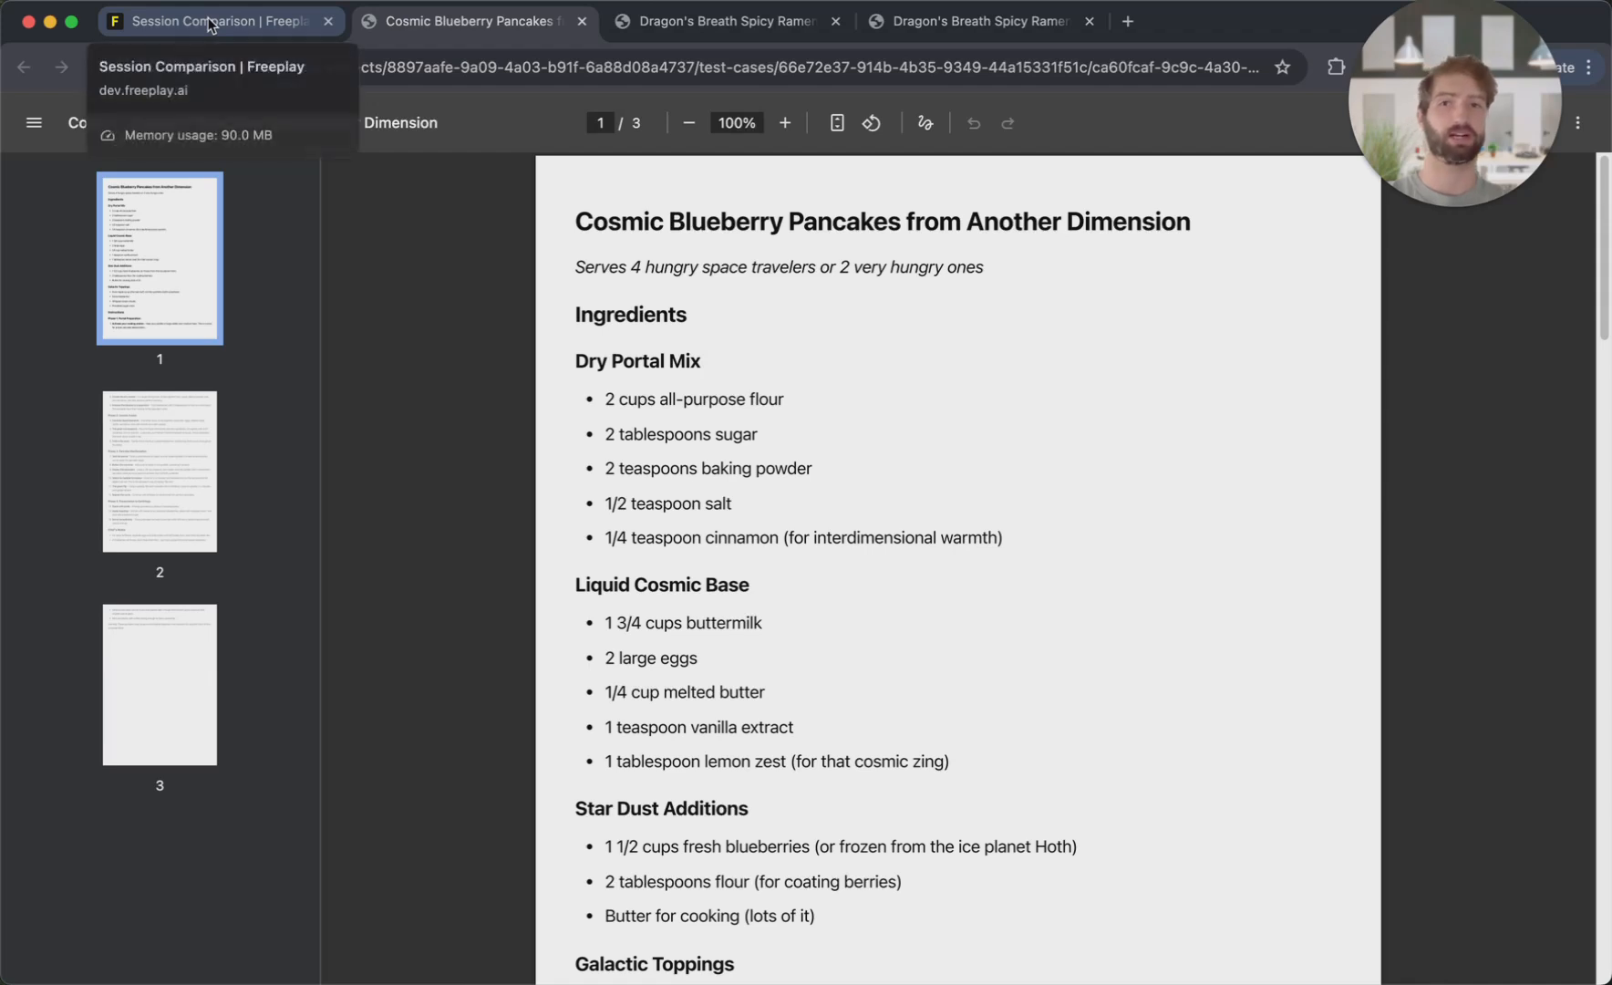
pyautogui.click(209, 24)
# Compare both runs' outputs and evaluation scores for the blueberry pancakes case with the Golden Set ground truth.
pyautogui.scroll(-5, 1007, 582)
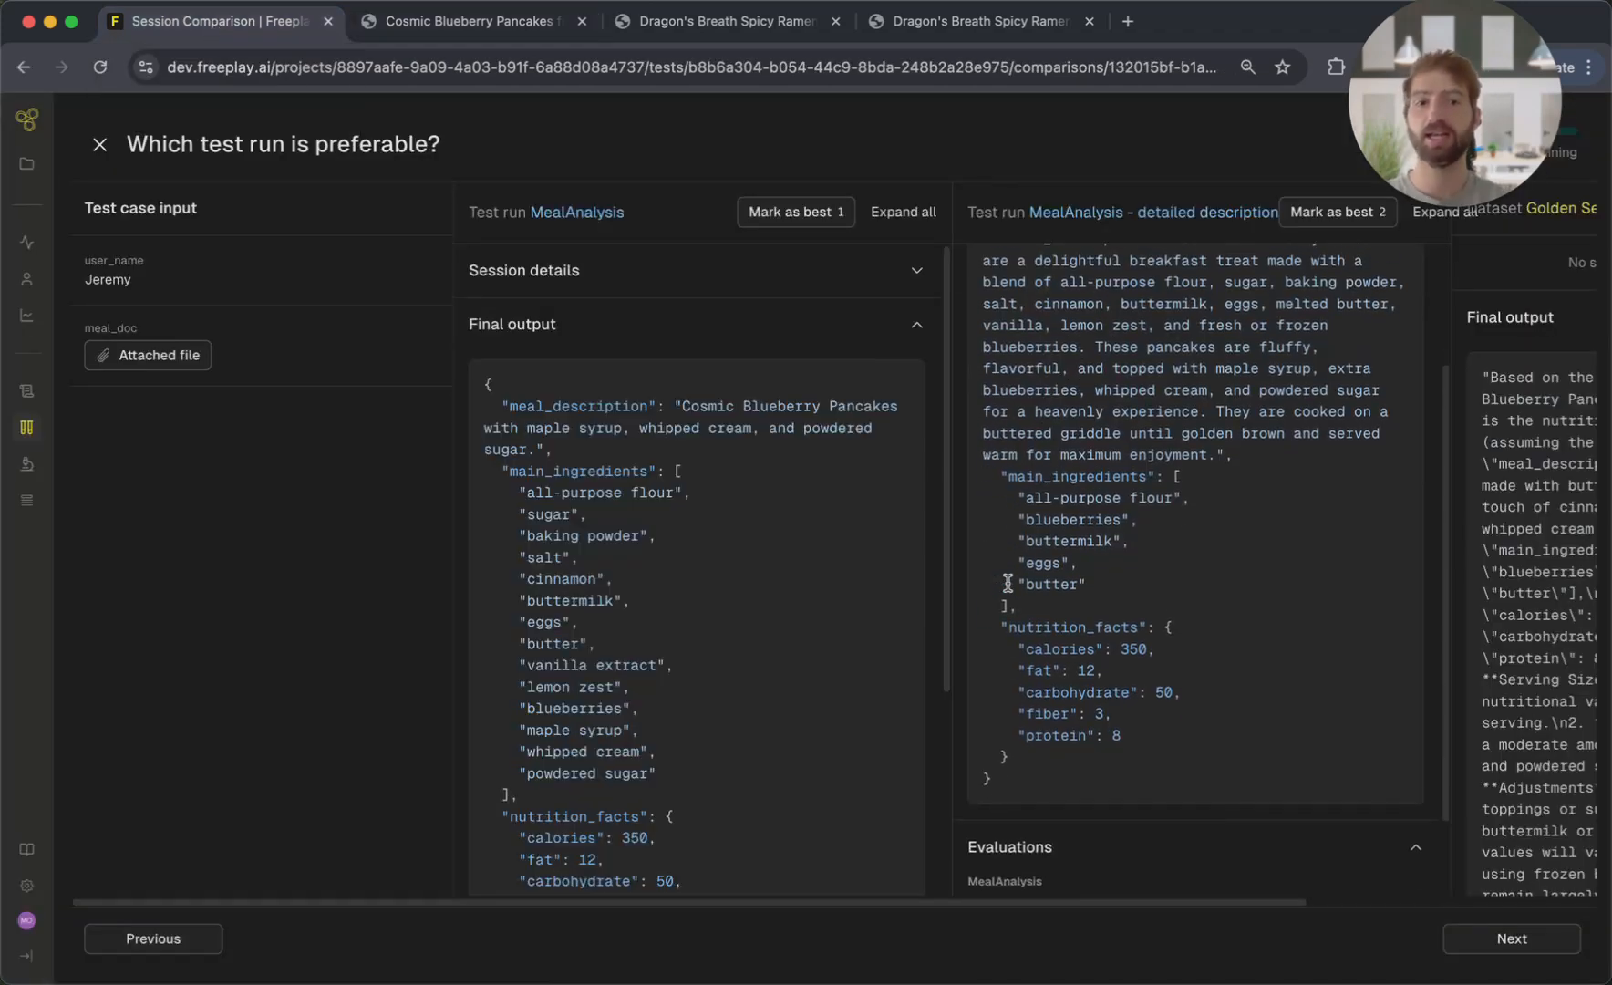
pyautogui.scroll(-6, 734, 662)
pyautogui.scroll(-1, 1120, 746)
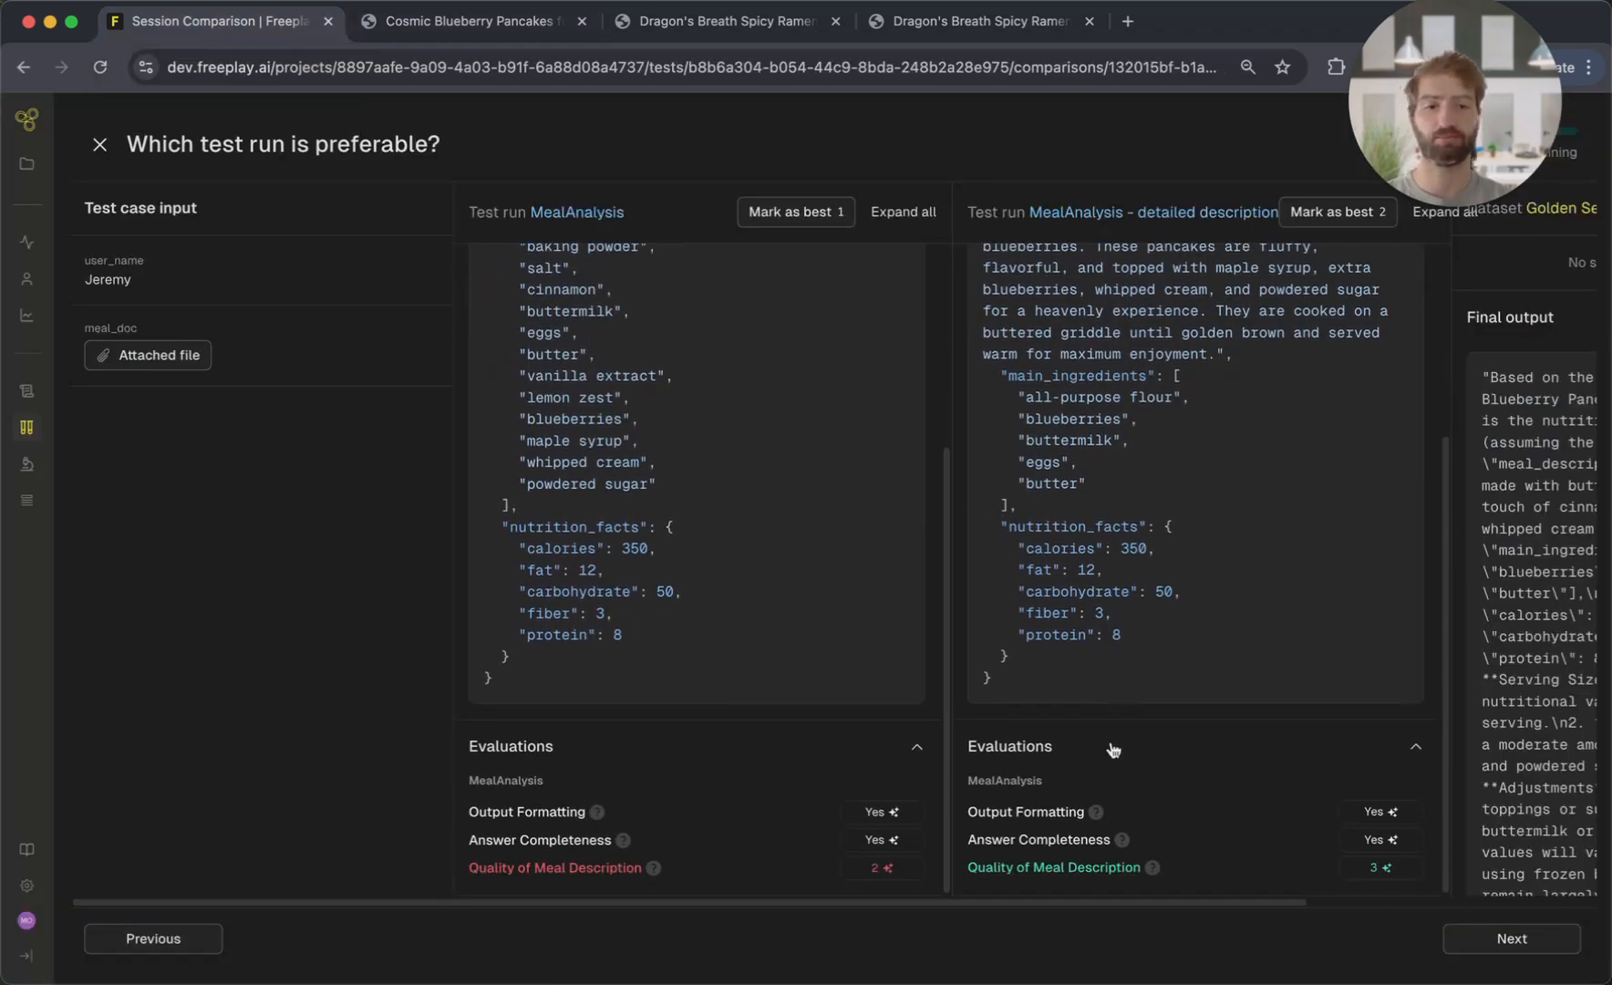
pyautogui.hscroll(3, 1210, 498)
pyautogui.hscroll(5, 1211, 492)
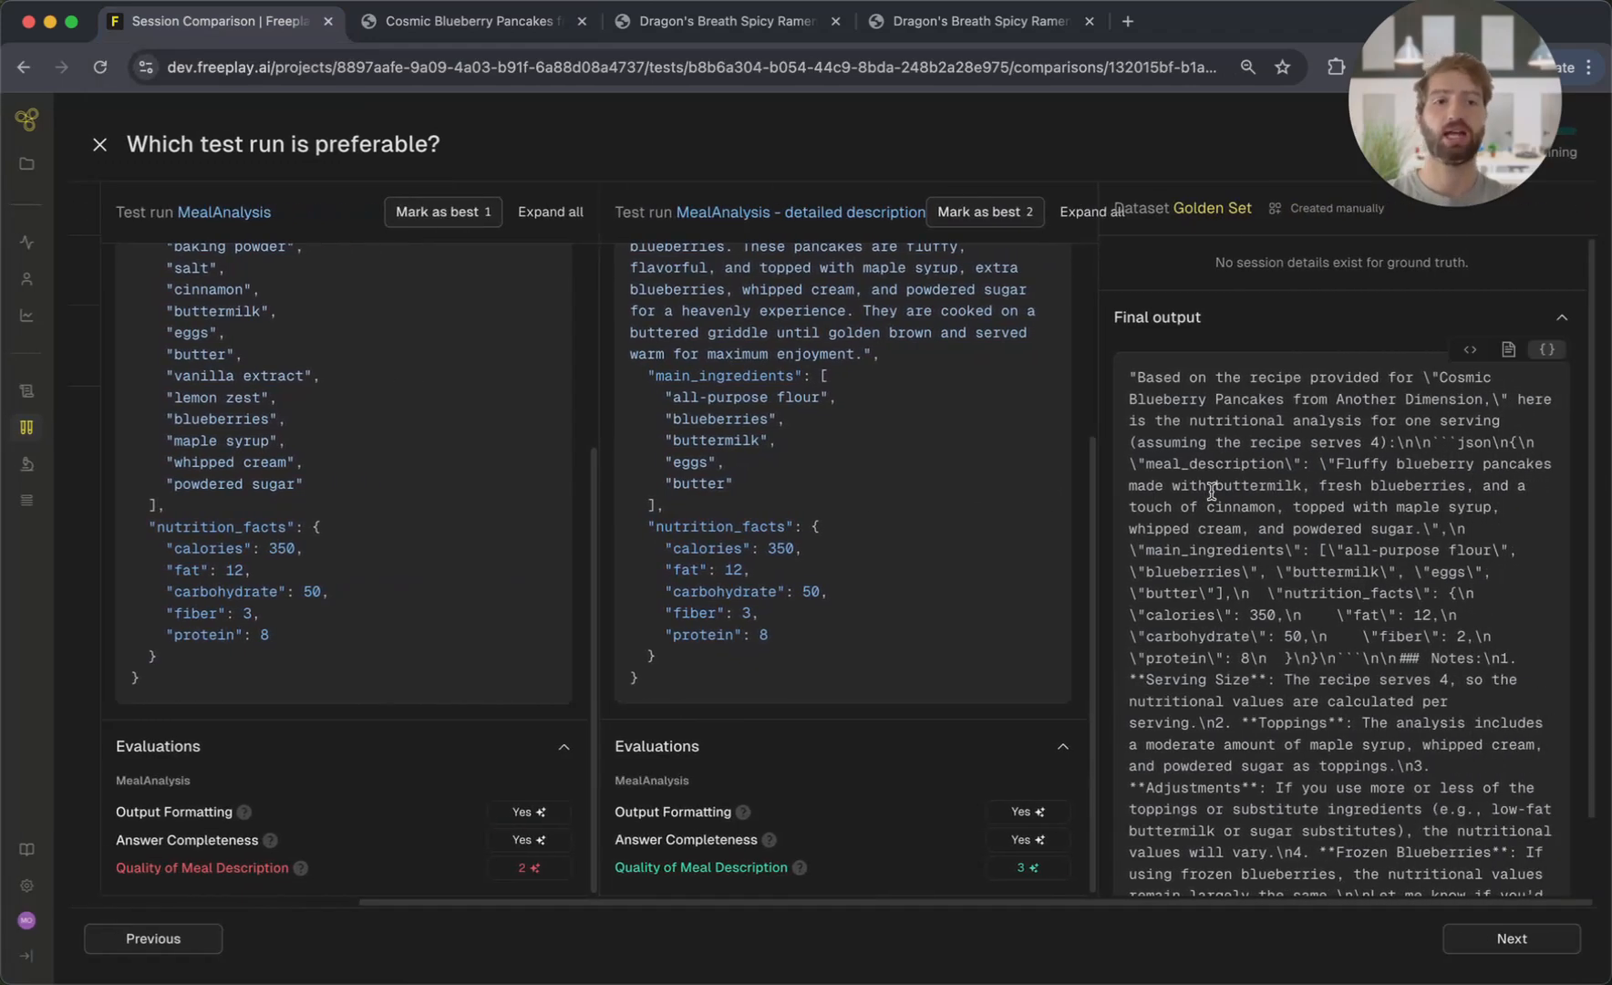
pyautogui.scroll(4, 889, 436)
pyautogui.scroll(5, 446, 339)
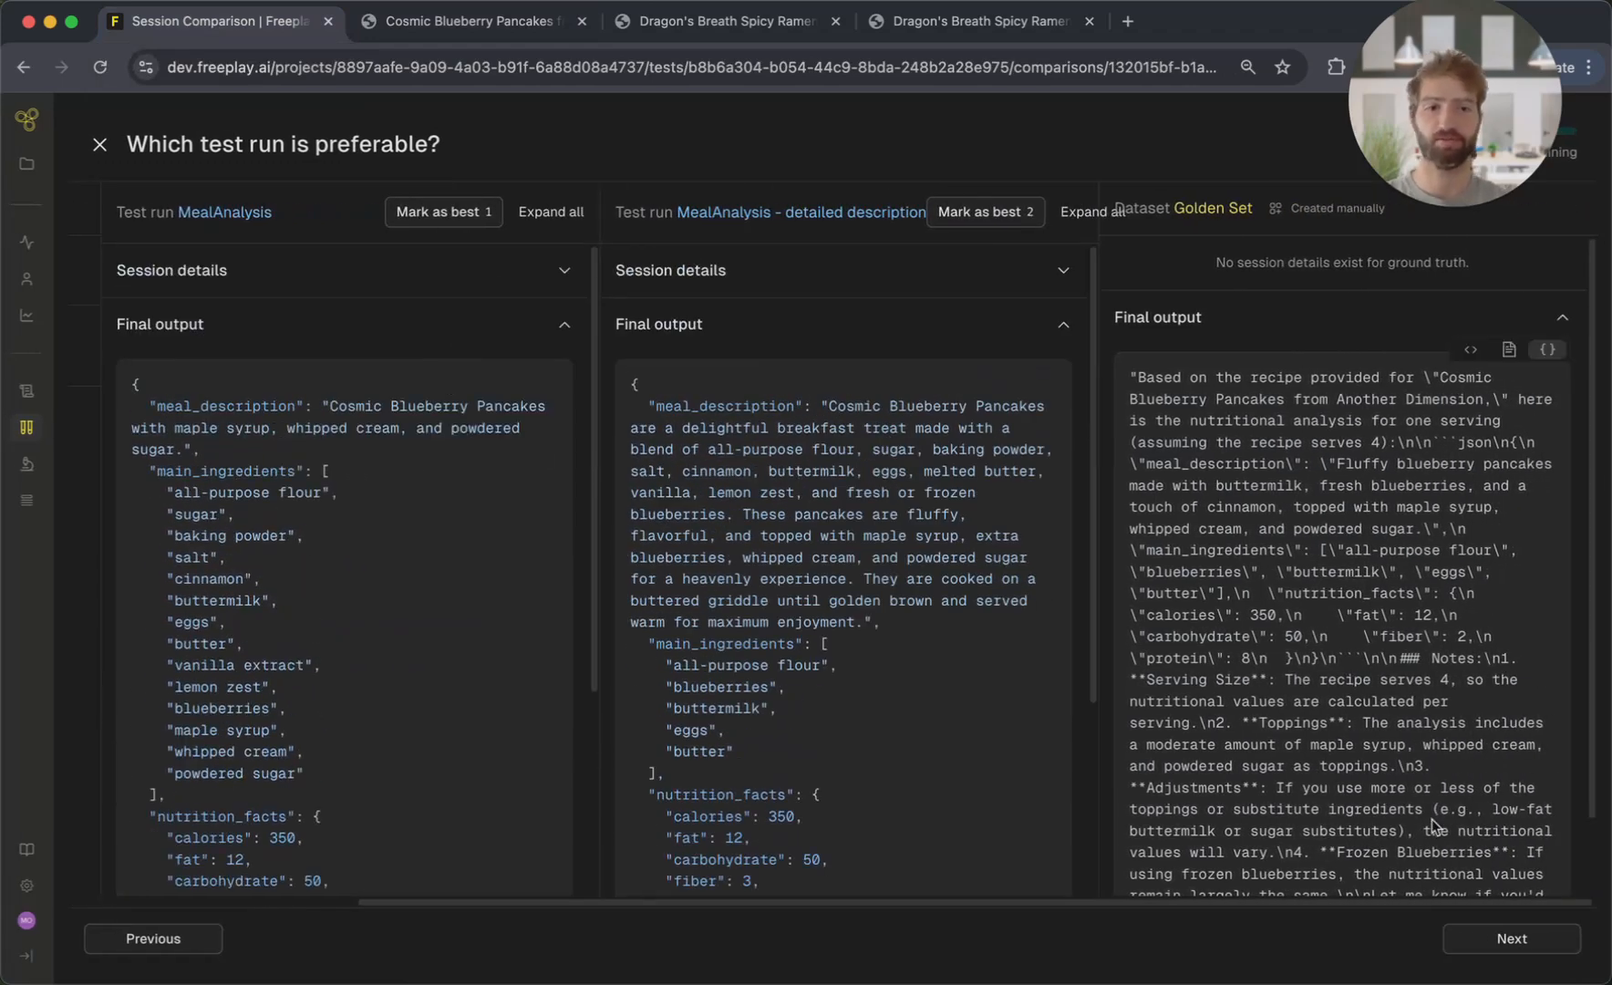
pyautogui.scroll(-3, 779, 529)
pyautogui.scroll(3, 779, 529)
# Mark the detailed description run as best for the blueberry pancakes test case and exit the comparison view.
pyautogui.click(118, 949)
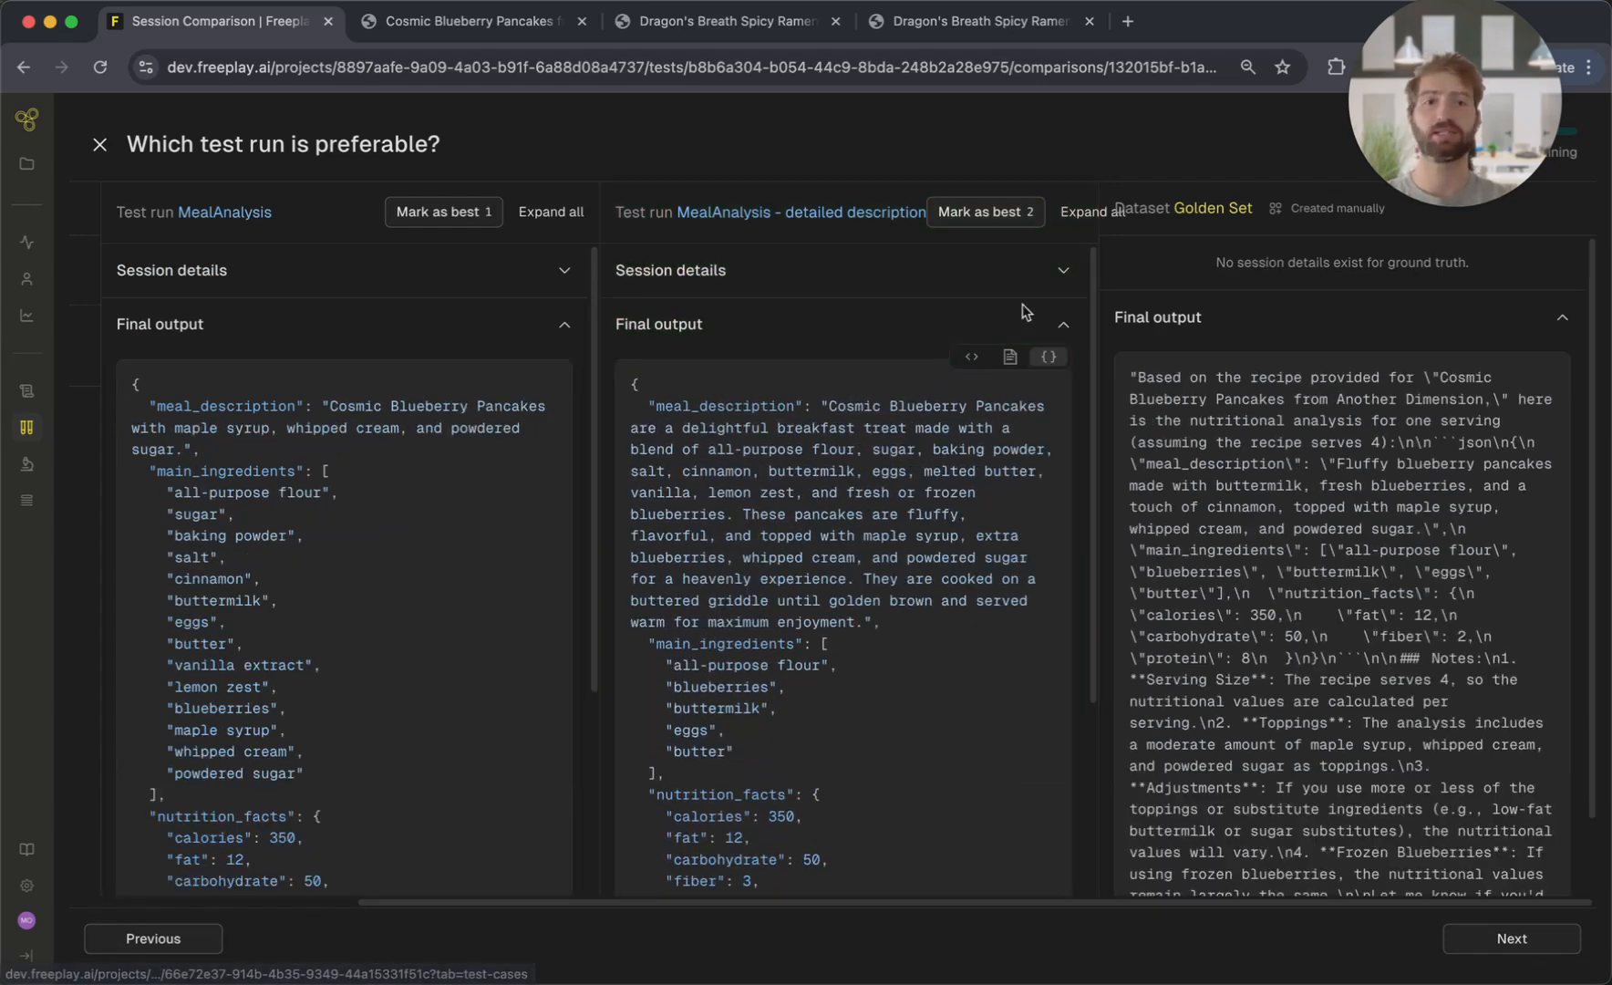
pyautogui.click(981, 210)
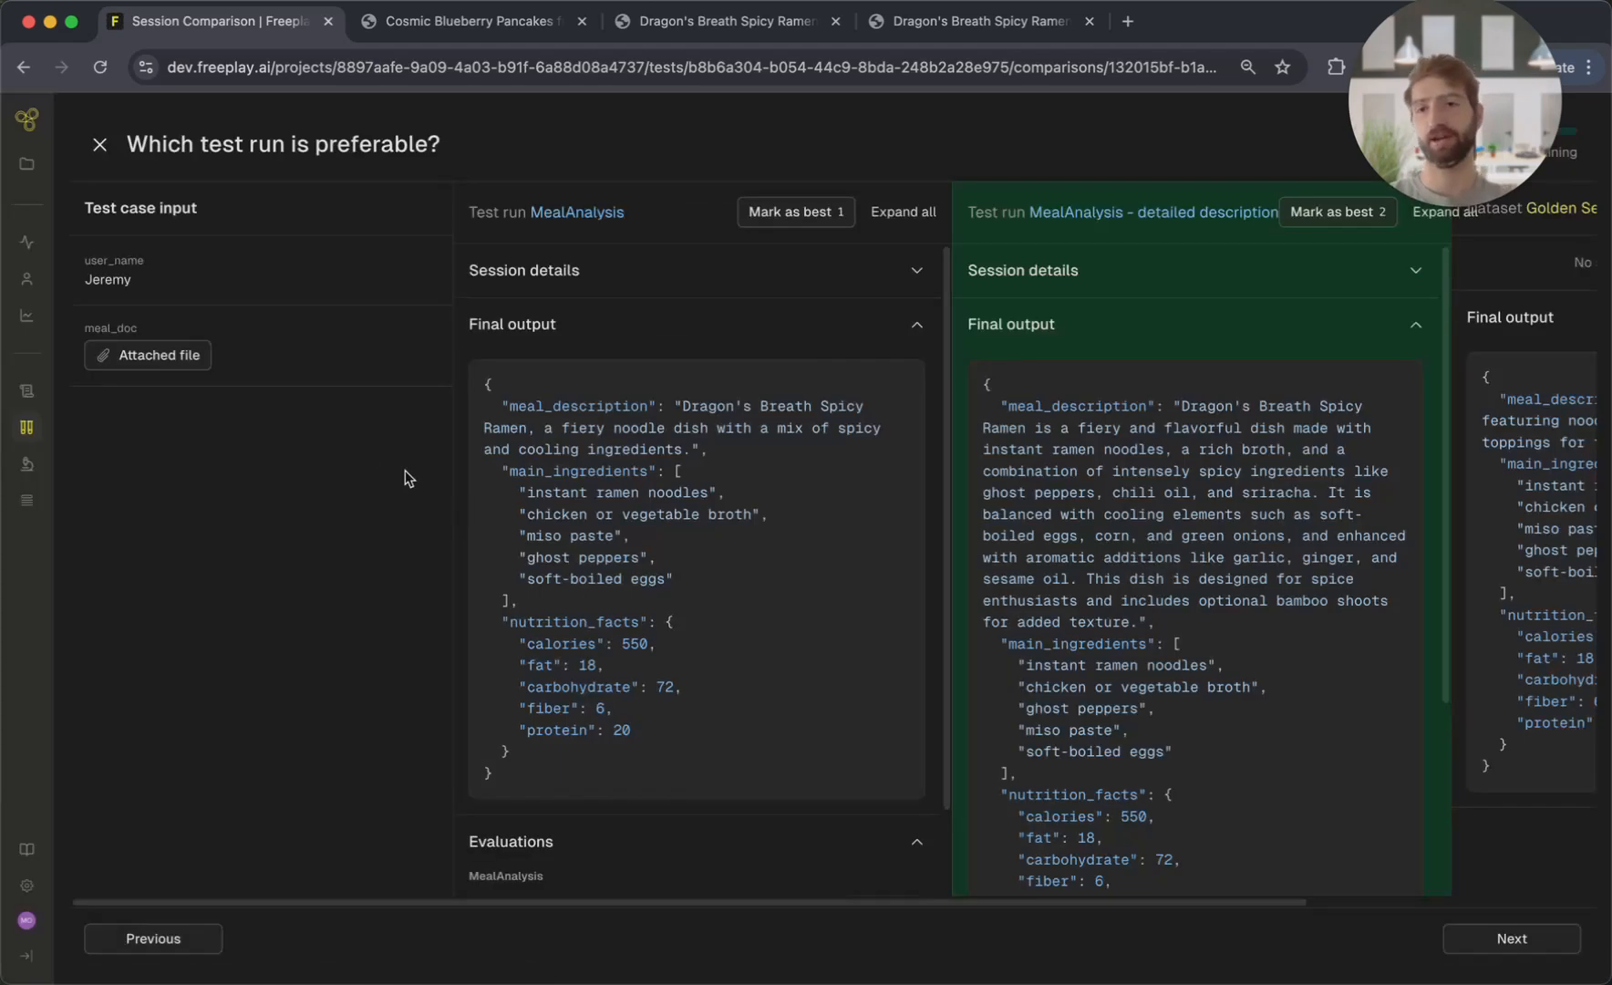
pyautogui.click(100, 144)
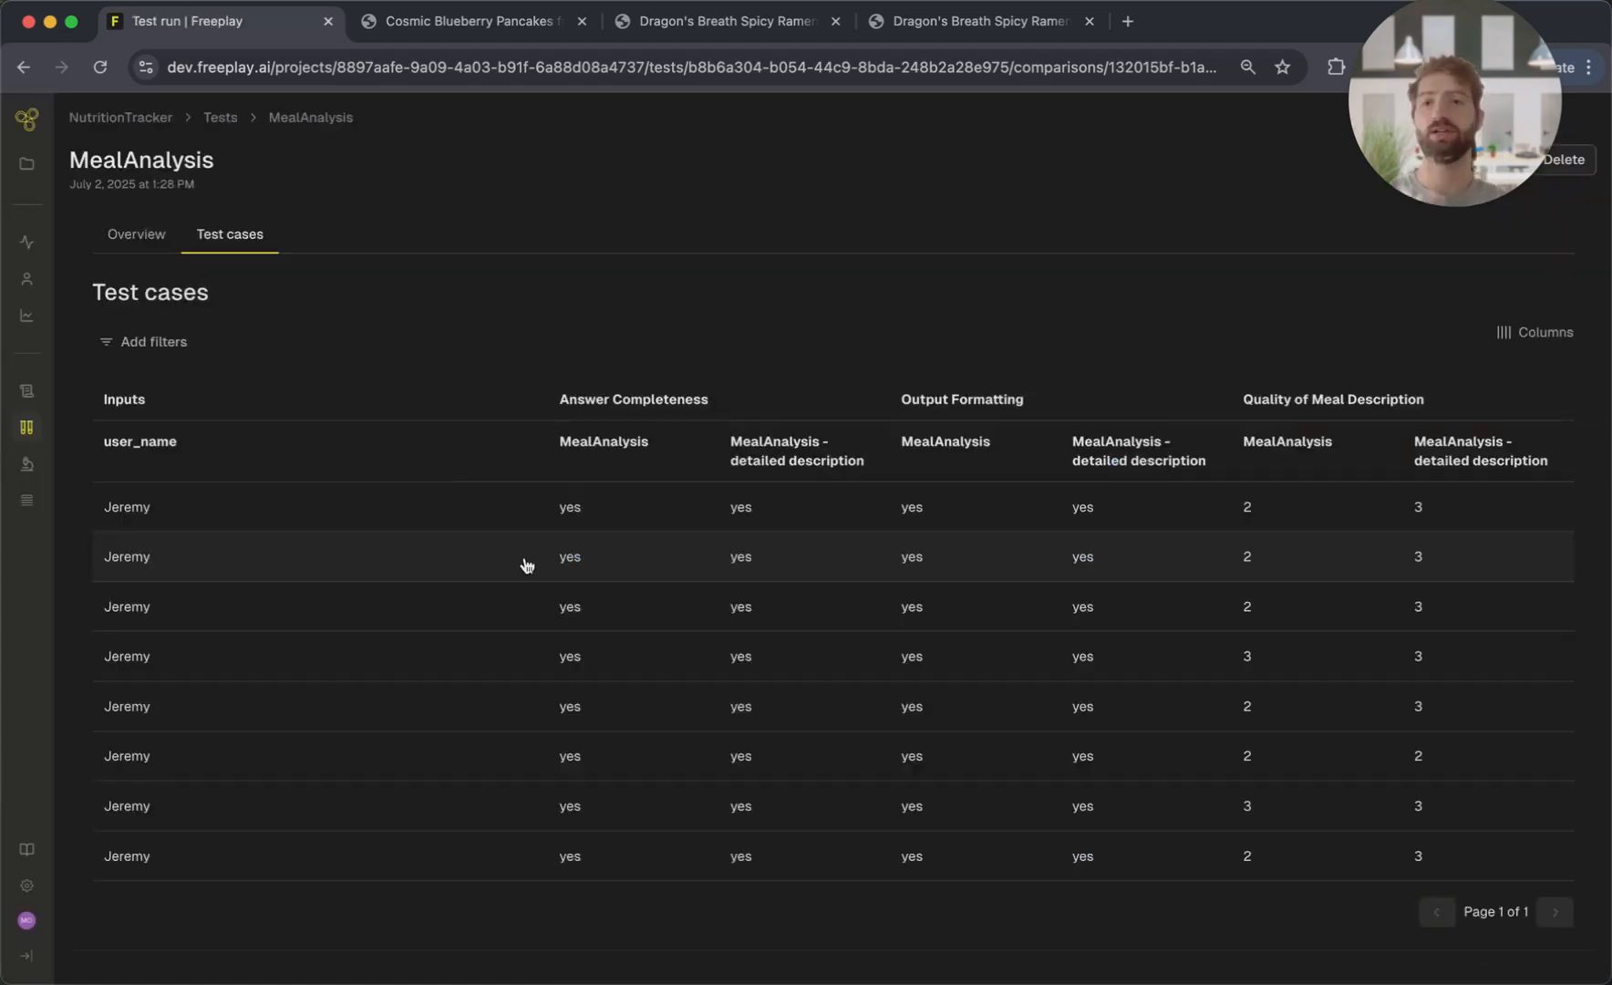
# Deploy the 'detailed description' prompt version to the prod environment from the test run overview.
pyautogui.scroll(-2, 547, 584)
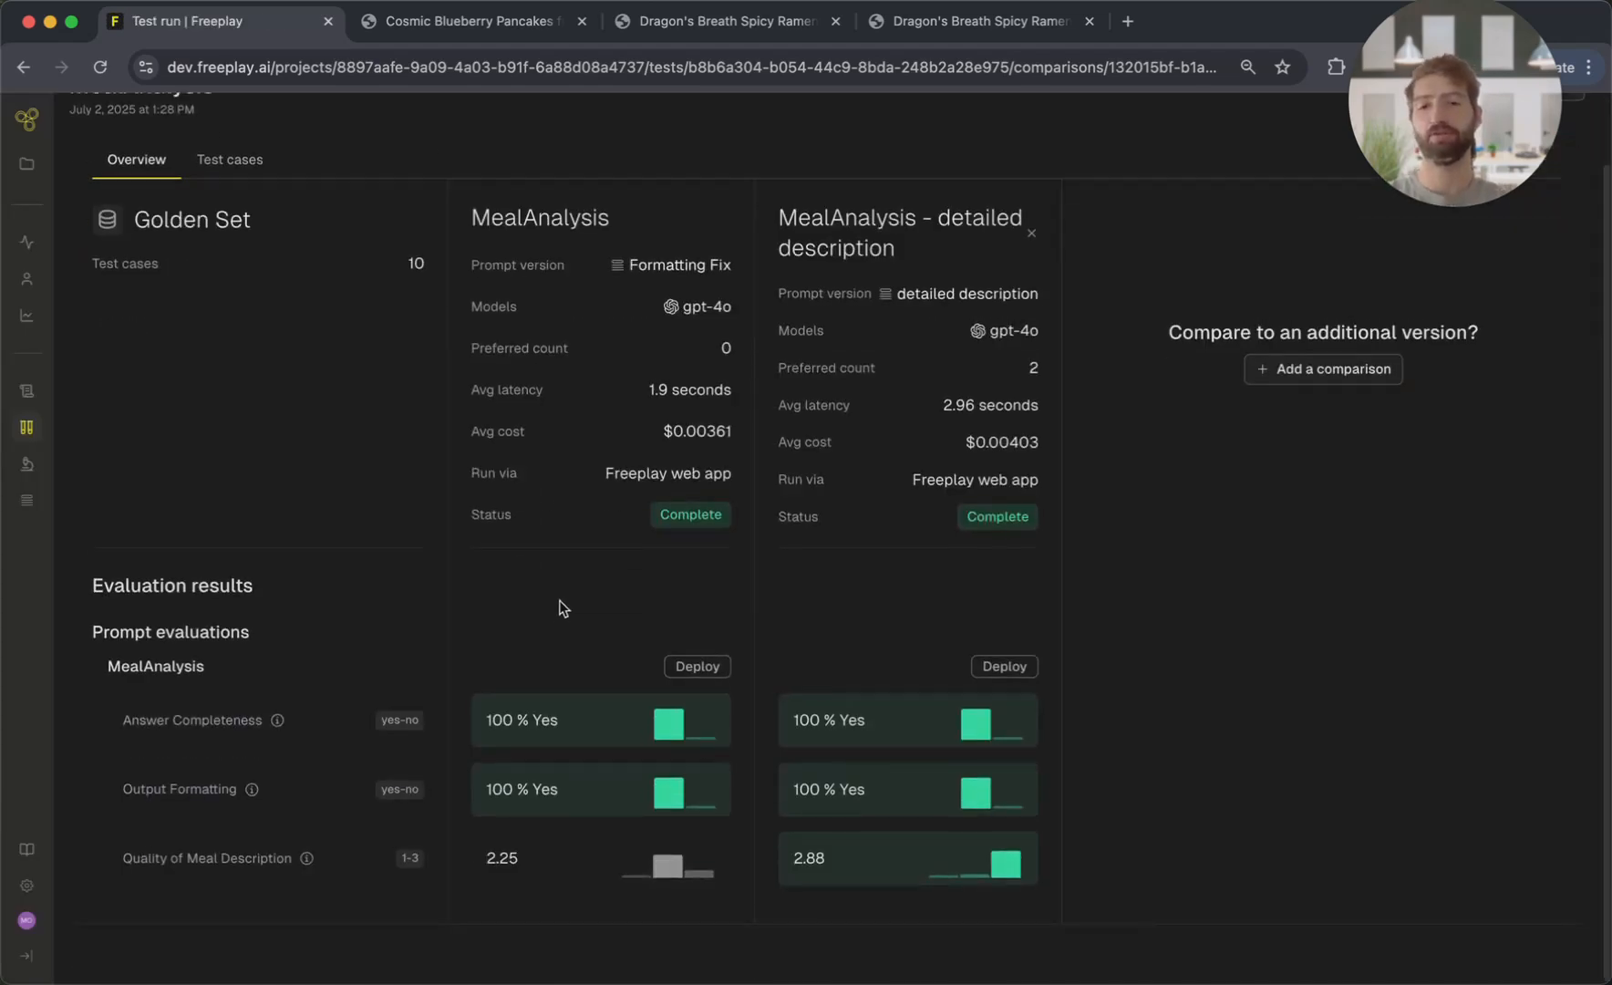
pyautogui.click(1003, 669)
pyautogui.click(686, 469)
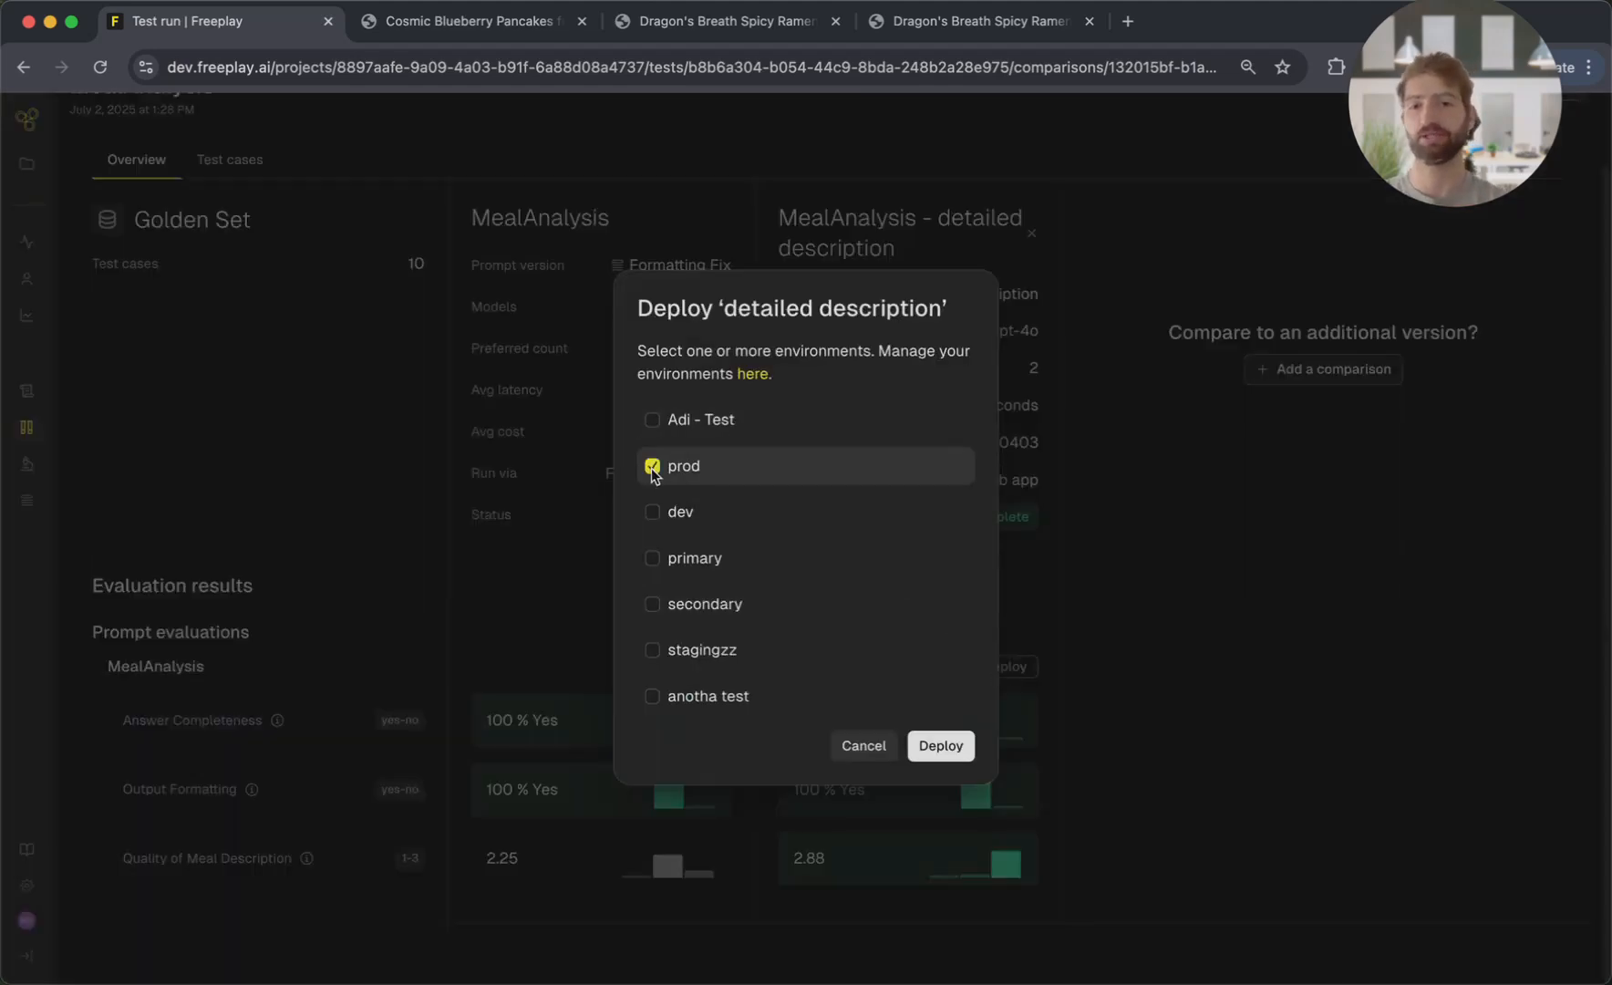
pyautogui.click(949, 746)
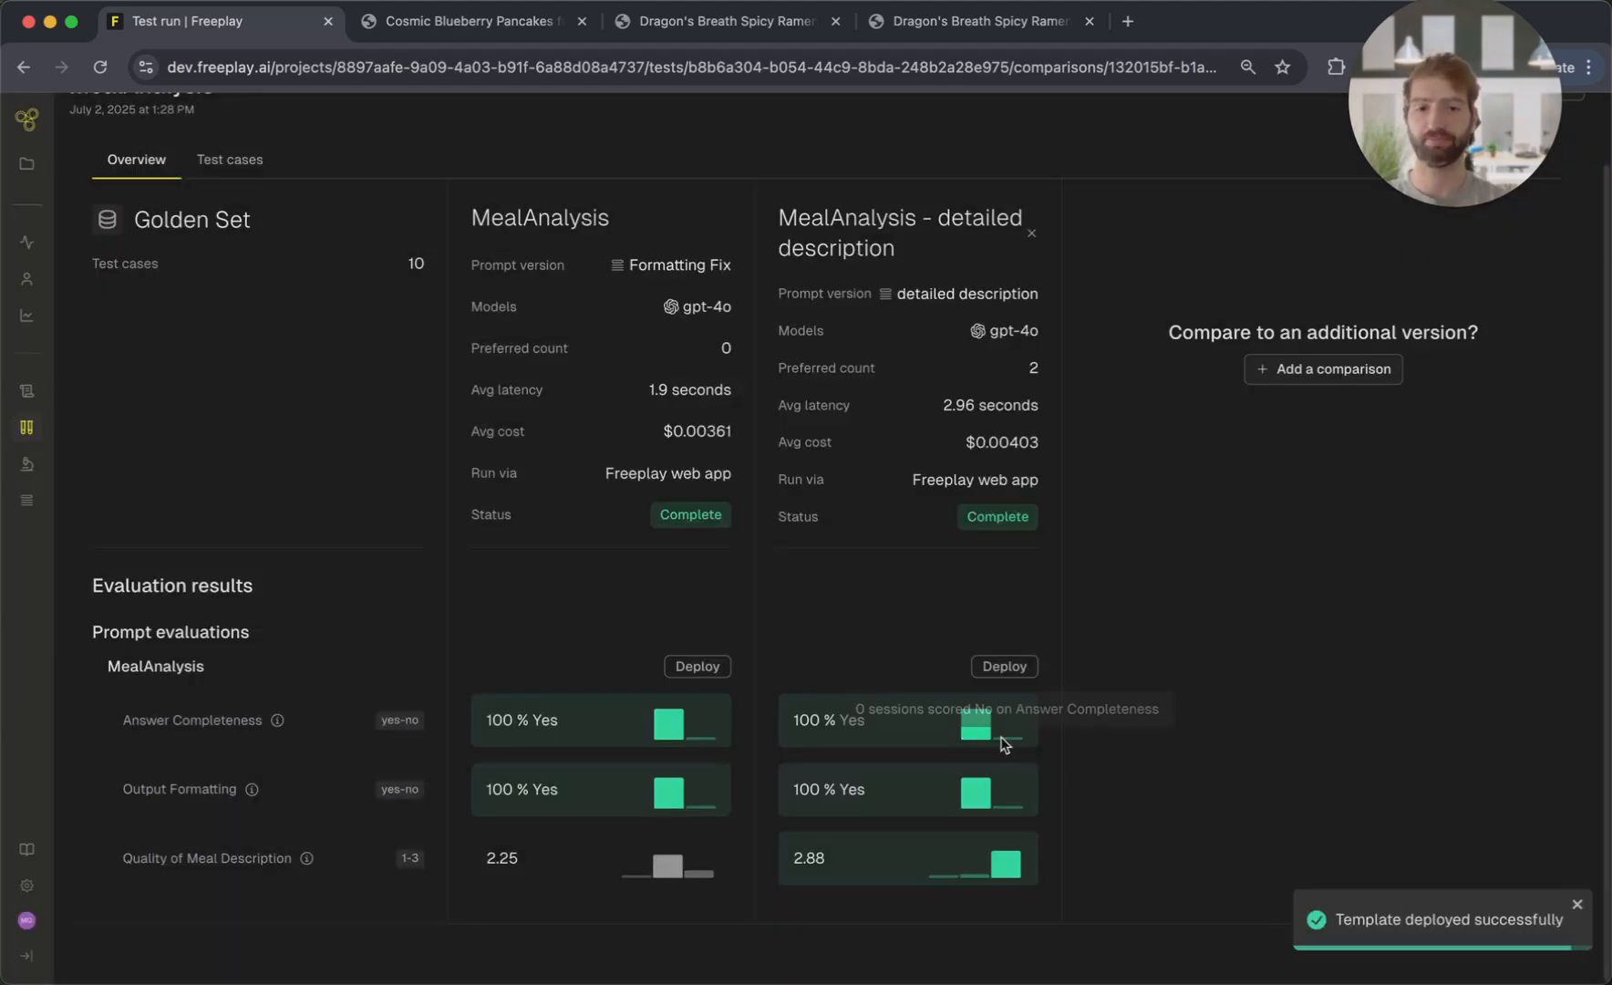
pyautogui.scroll(1, 980, 729)
pyautogui.scroll(-1, 1004, 743)
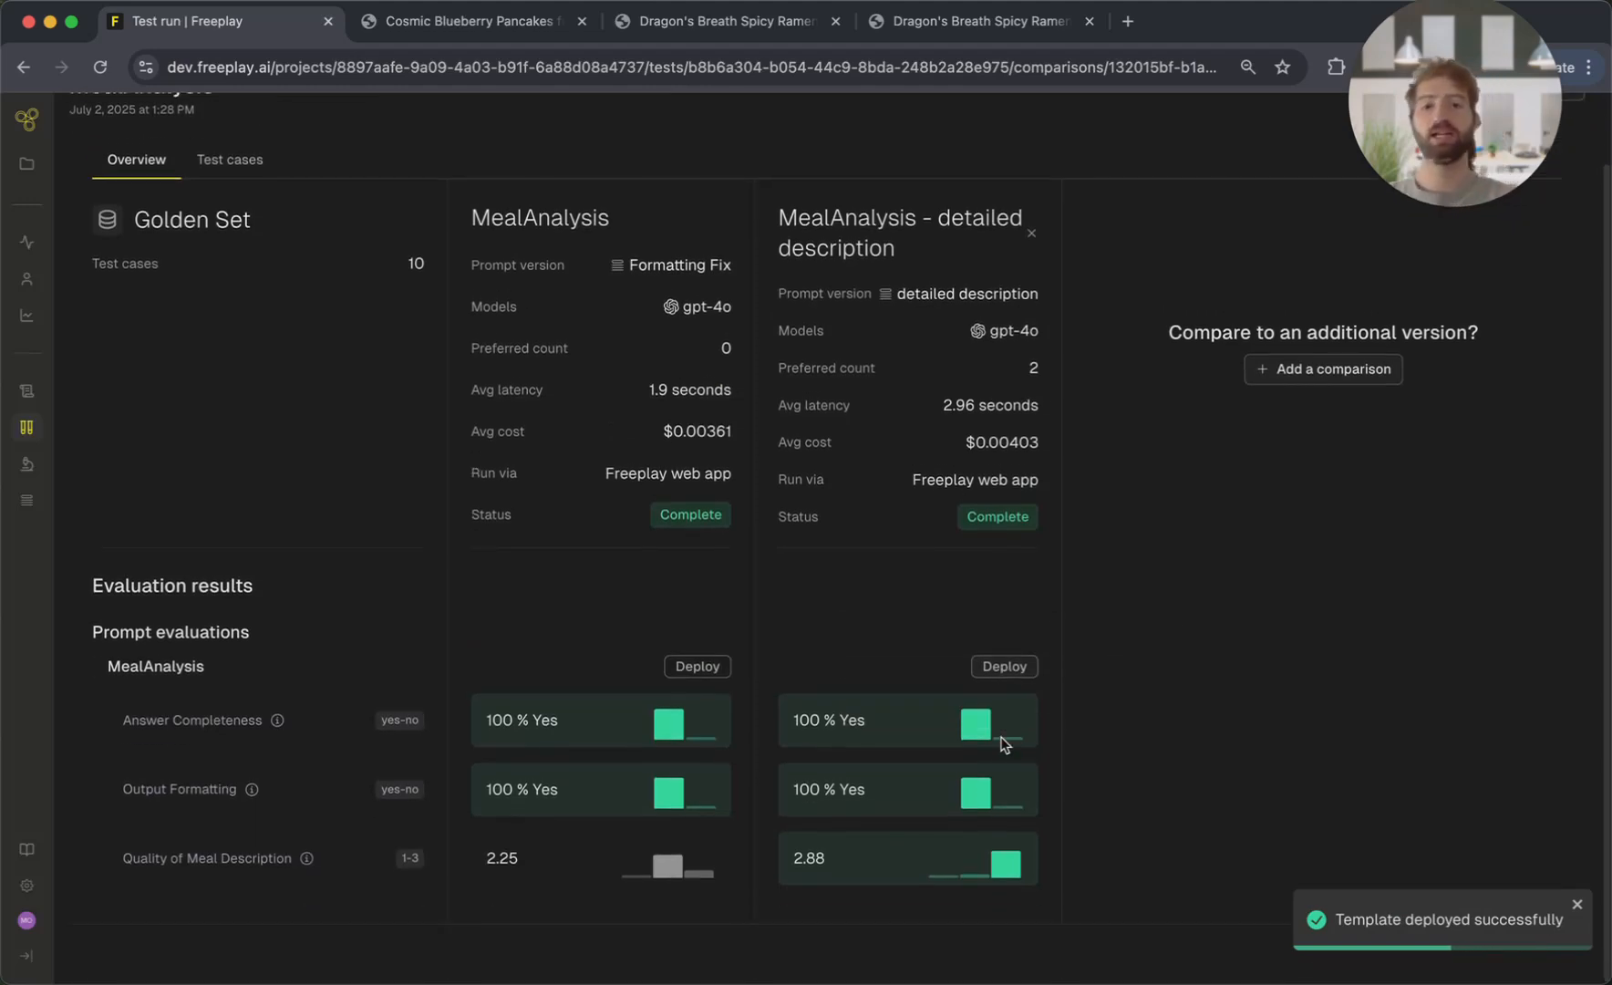